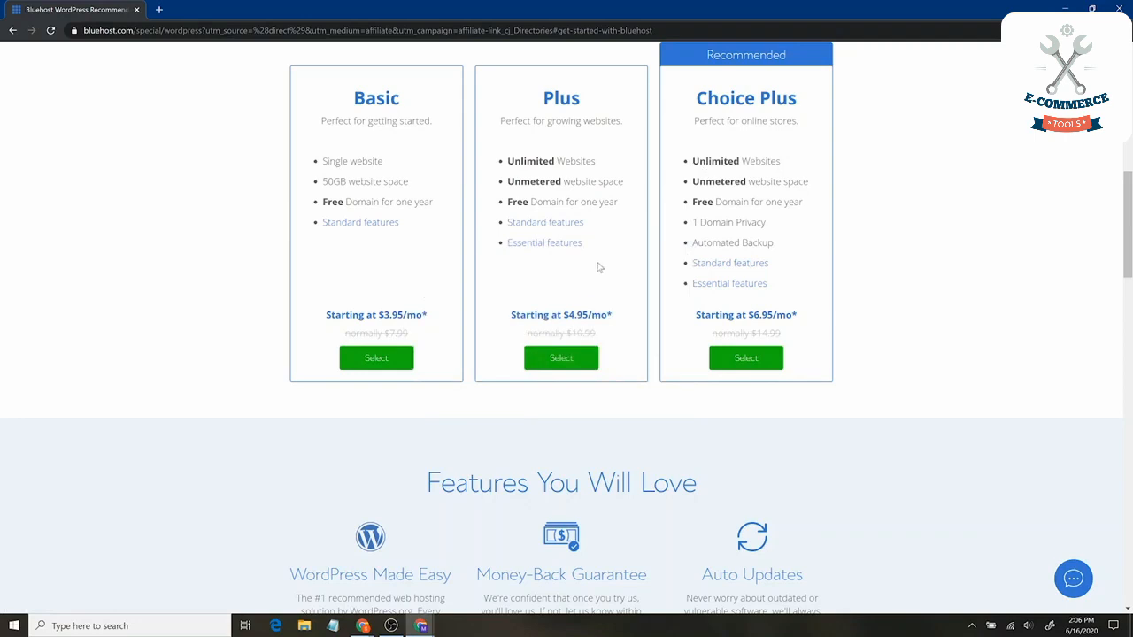
Highlight the Basic plan's Automated Backup and 50GB website space features, then select the Basic plan
{"action": "left_click_drag", "start_coordinate": [778, 244], "coordinate": [692, 251]}
{"action": "left_click", "coordinate": [693, 251]}
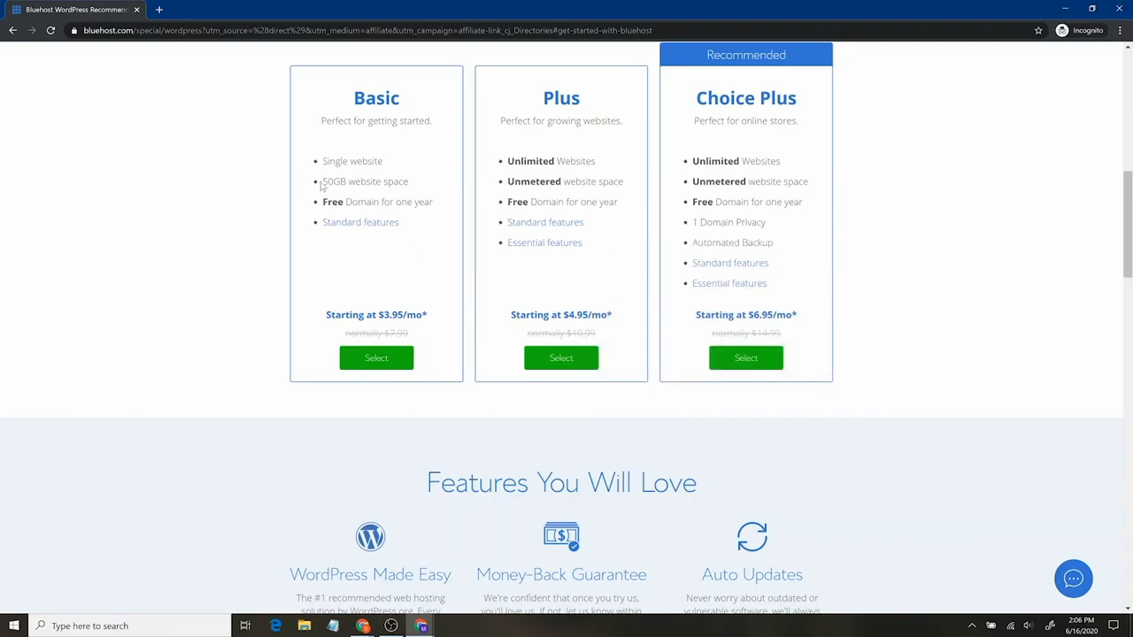
{"action": "left_click_drag", "start_coordinate": [321, 181], "coordinate": [410, 182]}
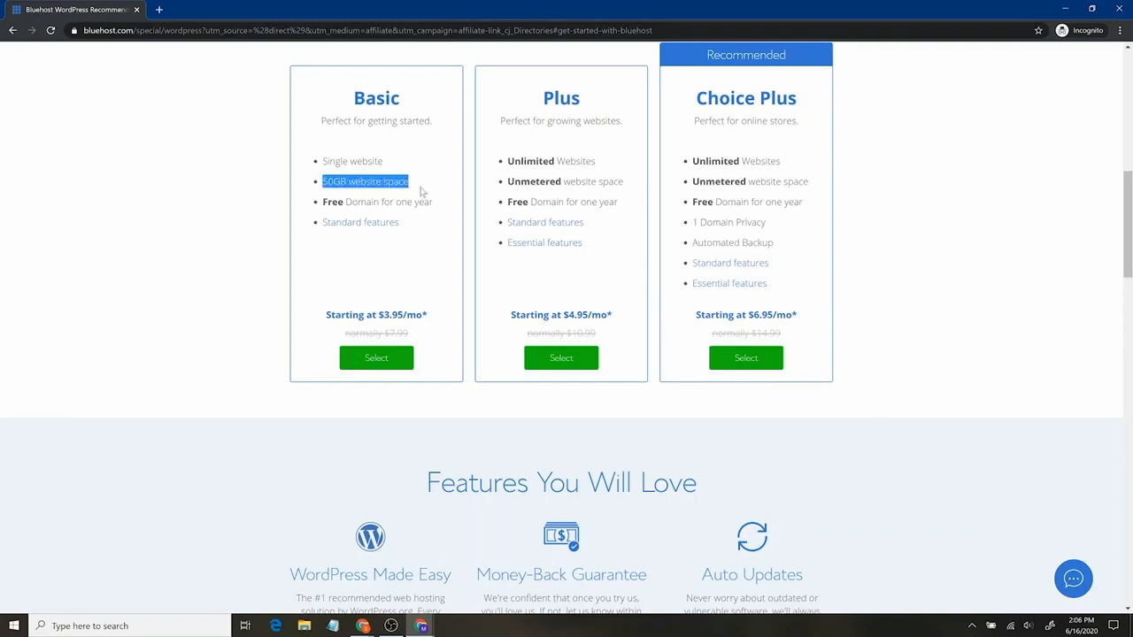
{"action": "left_click", "coordinate": [342, 182]}
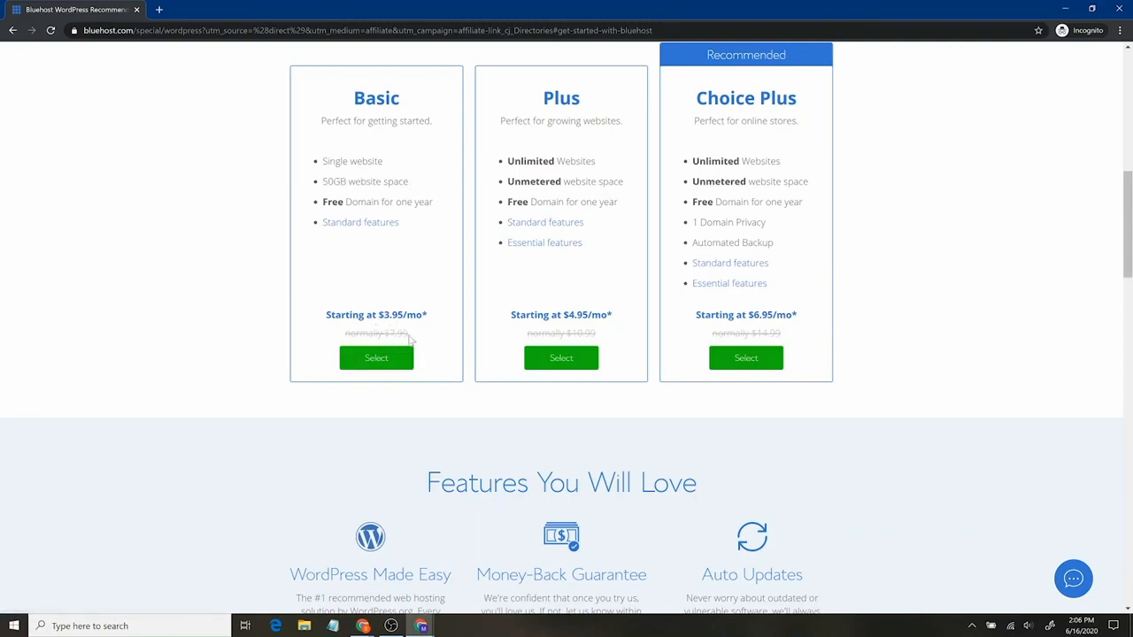
{"action": "left_click", "coordinate": [385, 361]}
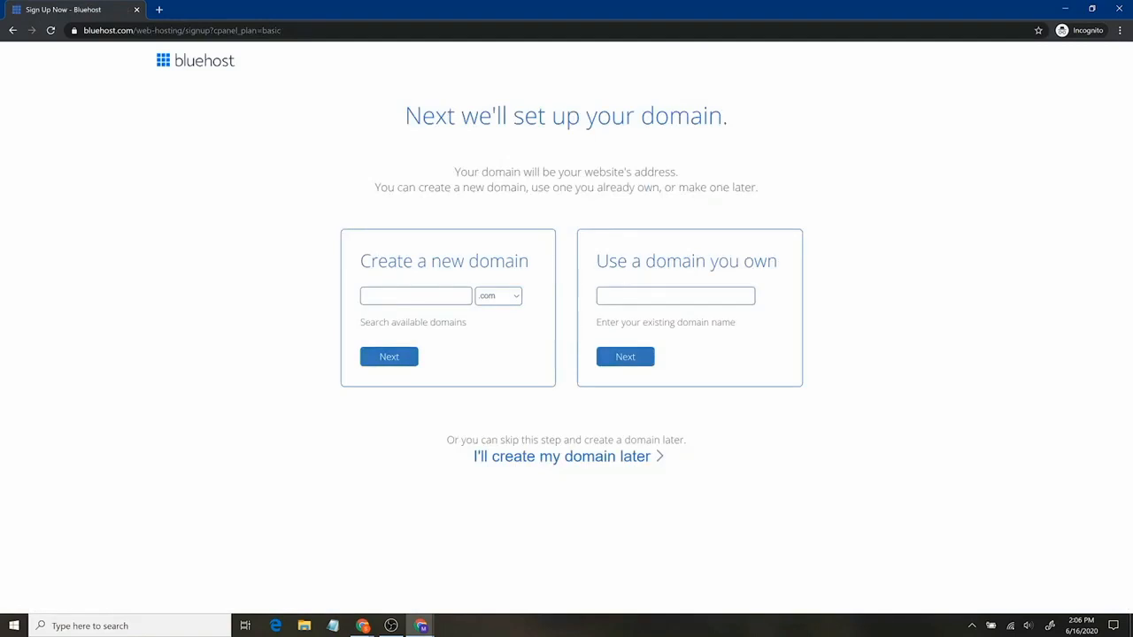
Create the new domain santrelmediawebsite with the .com extension and check its availability
{"action": "left_click", "coordinate": [416, 296]}
{"action": "type", "text": "santrelmediawebsite"}
{"action": "left_click", "coordinate": [501, 298]}
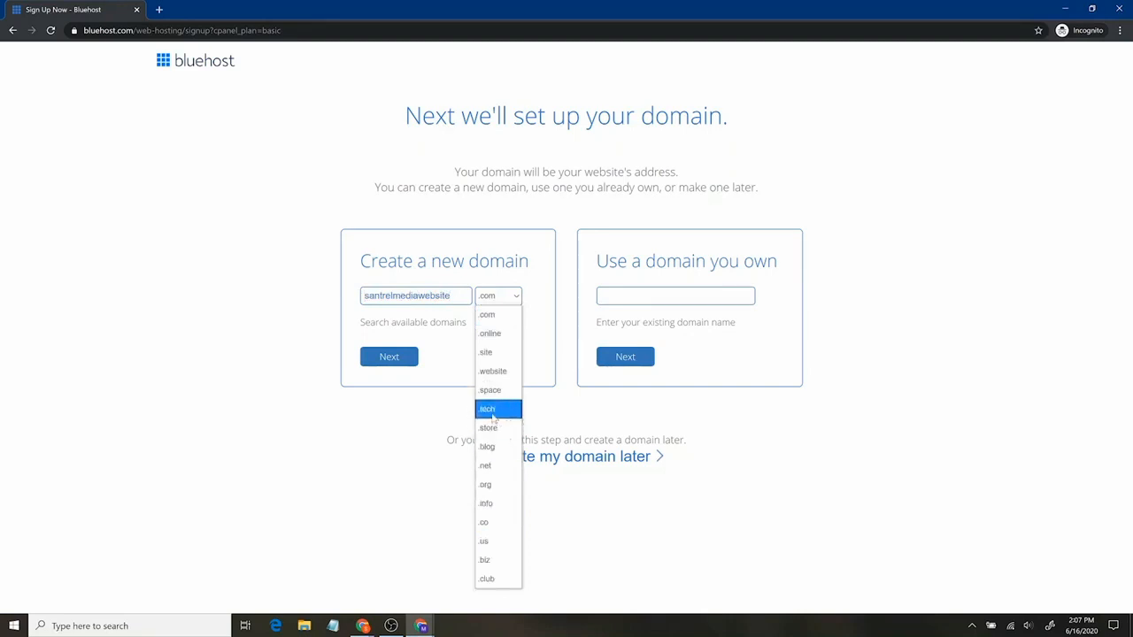
{"action": "left_click", "coordinate": [512, 316]}
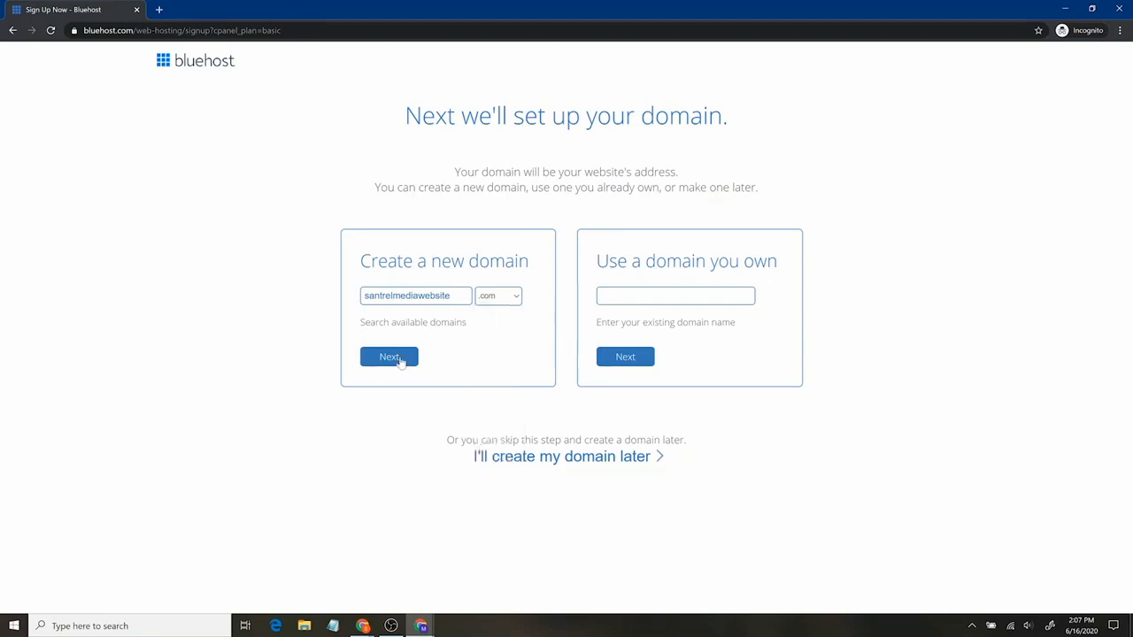
{"action": "left_click", "coordinate": [399, 358]}
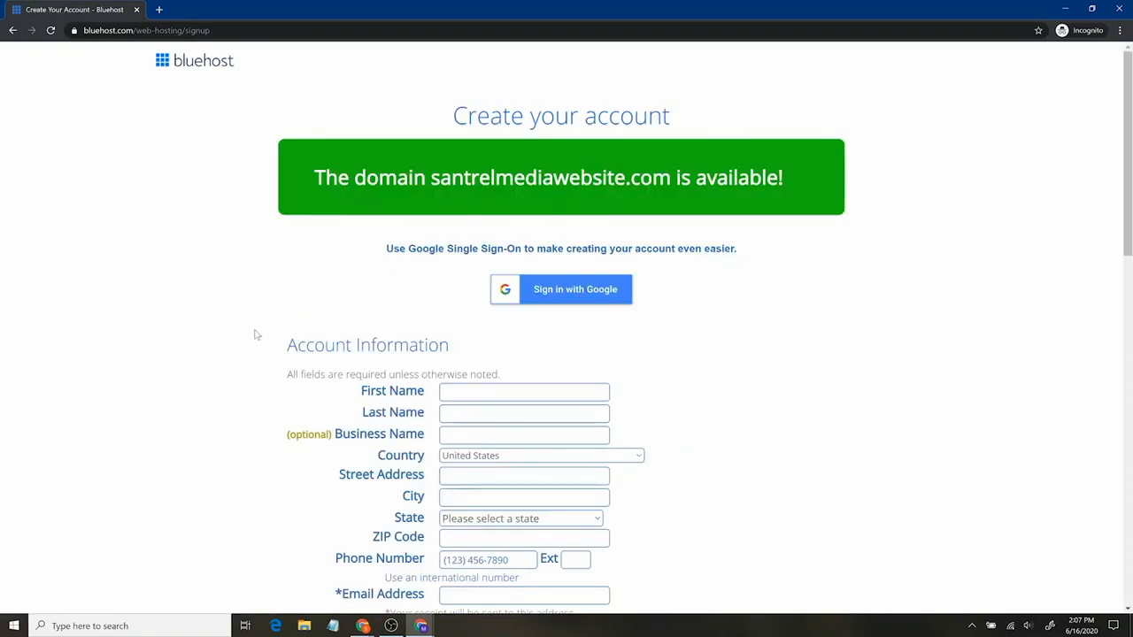
Change the Account Plan from the 36 month Basic term to Basic 12 Month
{"action": "scroll", "coordinate": [260, 325], "scroll_direction": "down", "scroll_amount": 2}
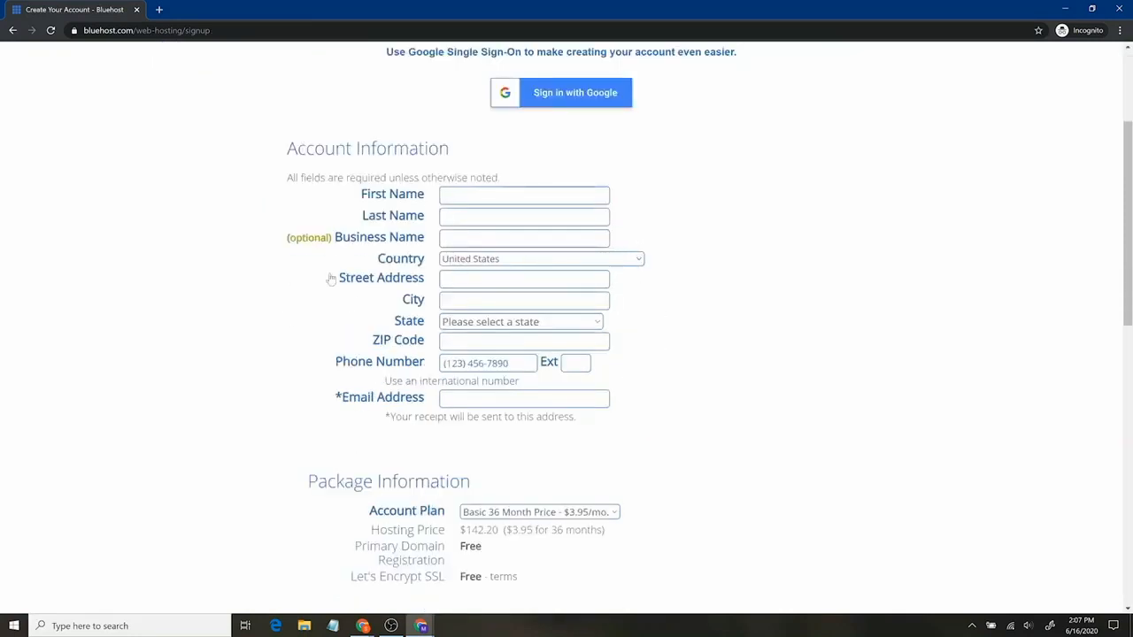
{"action": "scroll", "coordinate": [238, 326], "scroll_direction": "down", "scroll_amount": 1}
{"action": "scroll", "coordinate": [238, 327], "scroll_direction": "down", "scroll_amount": 4}
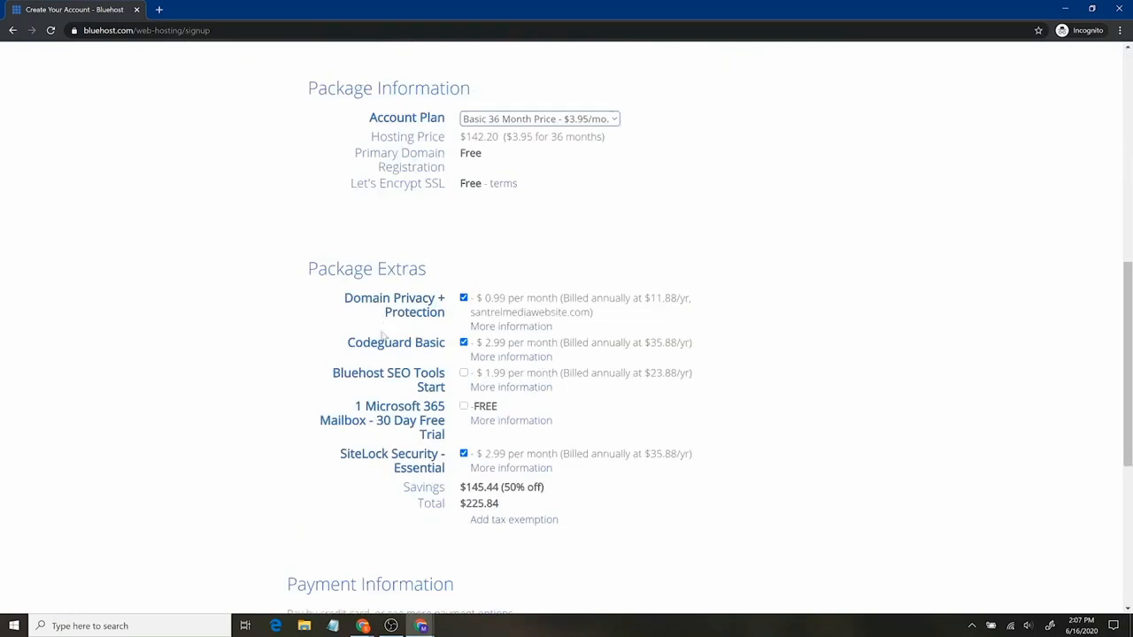
{"action": "left_click", "coordinate": [484, 123]}
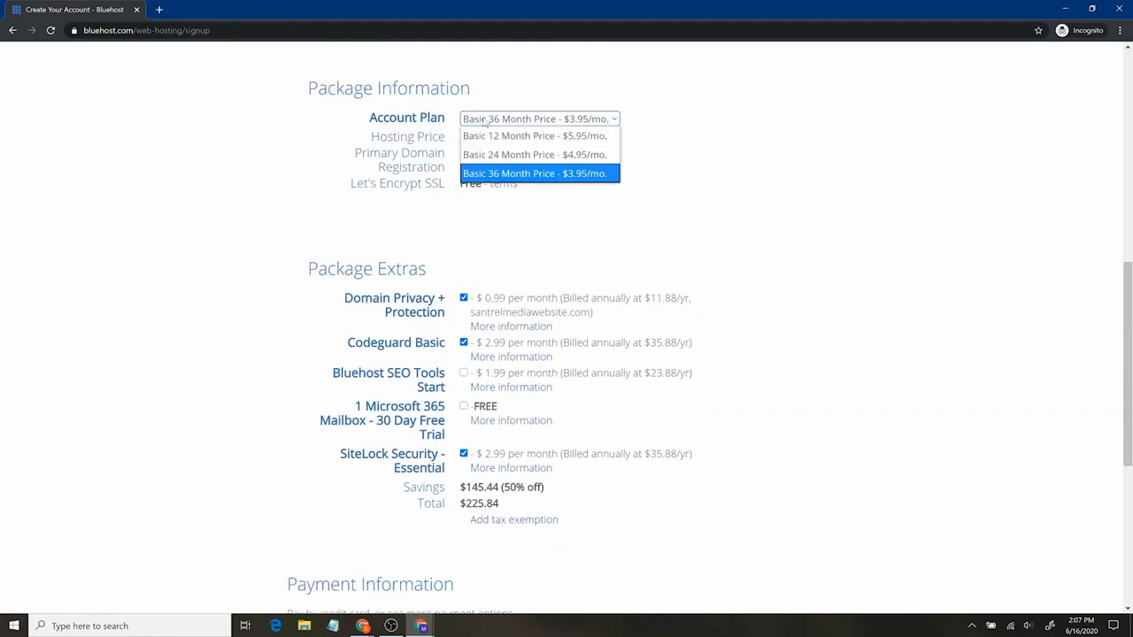
{"action": "left_click", "coordinate": [496, 173]}
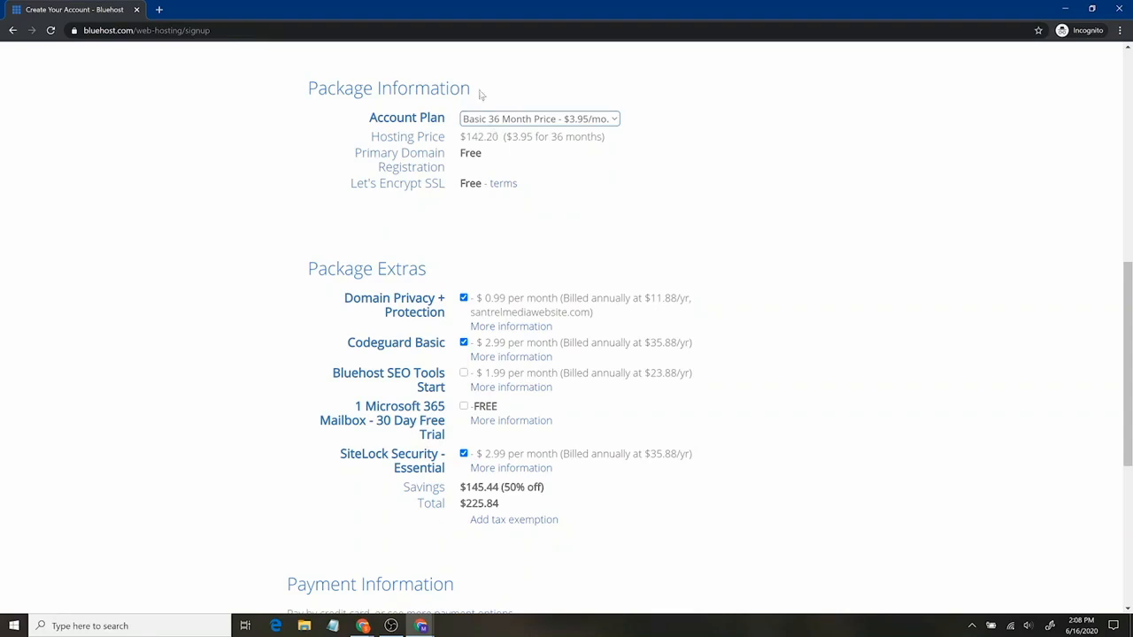
{"action": "left_click", "coordinate": [491, 119]}
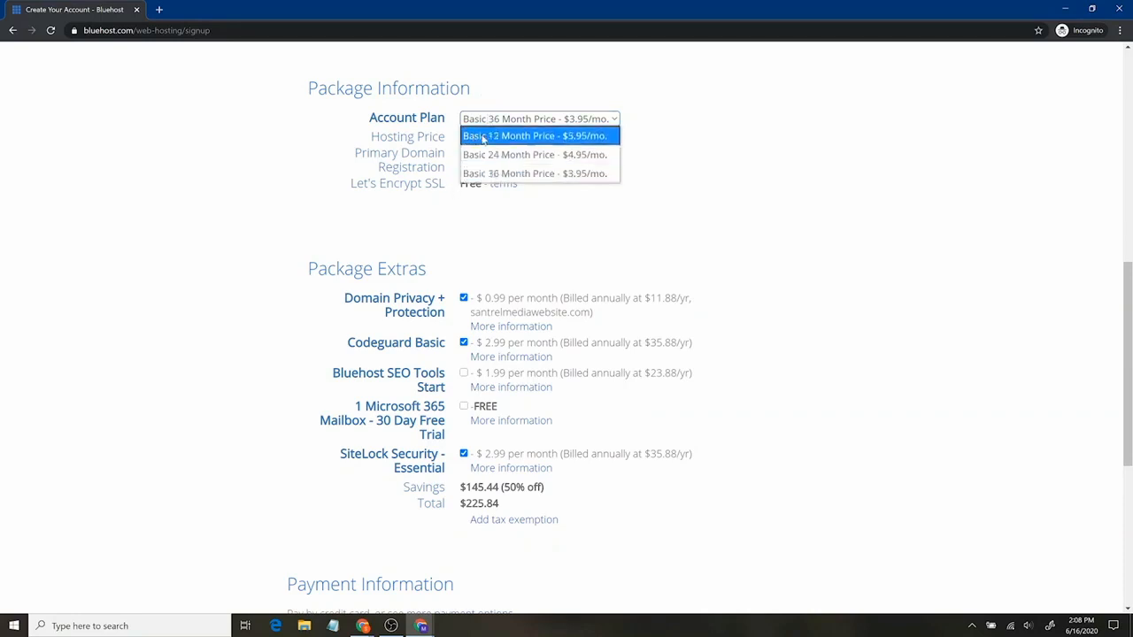
{"action": "left_click", "coordinate": [484, 138]}
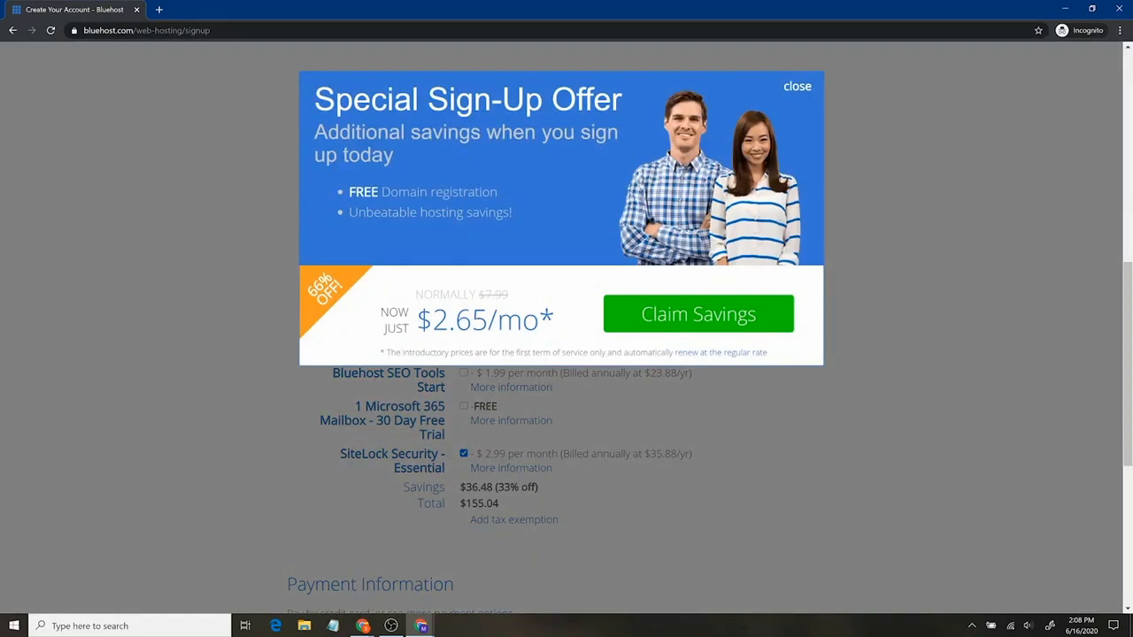
Claim the sign-up discount and pick the Basic 12 Month plan at $4.95/mo
{"action": "left_click", "coordinate": [648, 318]}
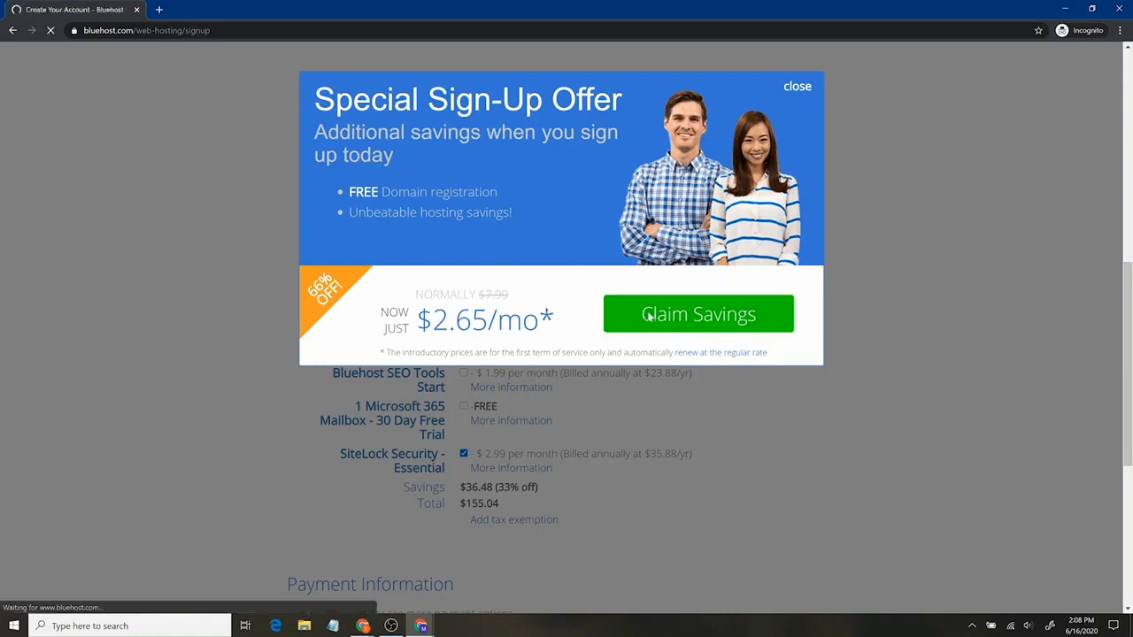
{"action": "scroll", "coordinate": [708, 389], "scroll_direction": "down", "scroll_amount": 2}
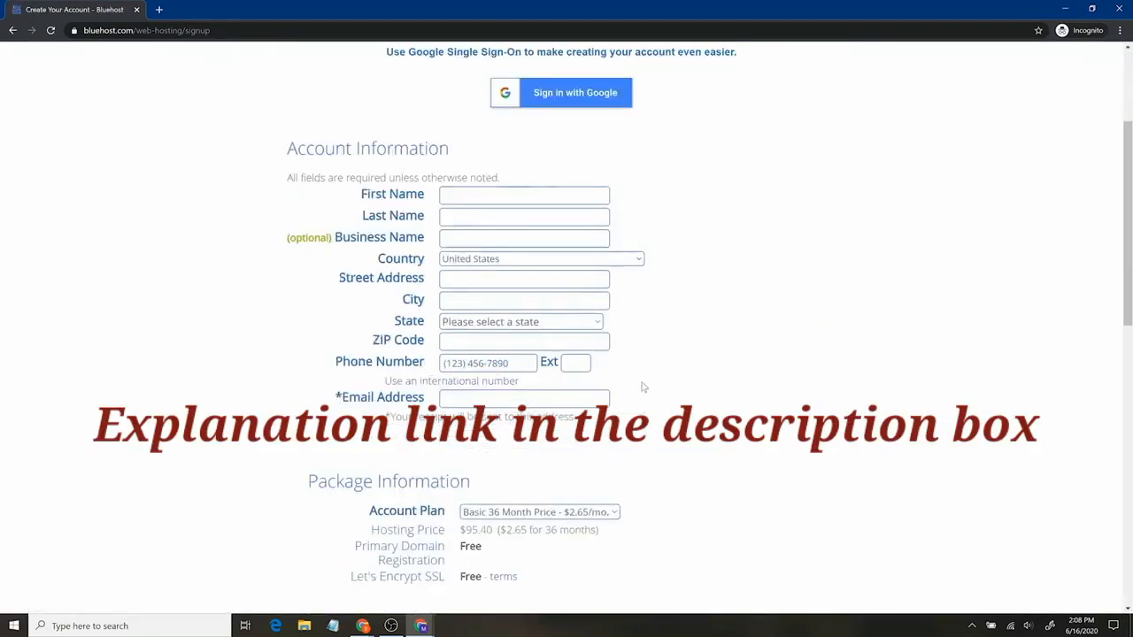
{"action": "scroll", "coordinate": [642, 387], "scroll_direction": "down", "scroll_amount": 2}
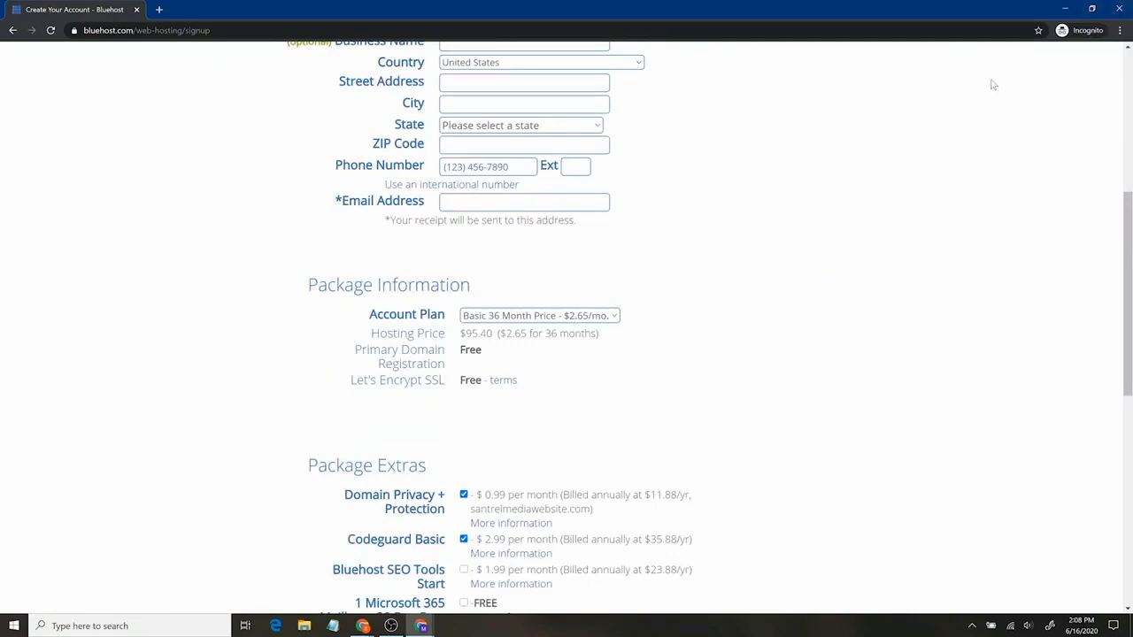
{"action": "left_click", "coordinate": [584, 315]}
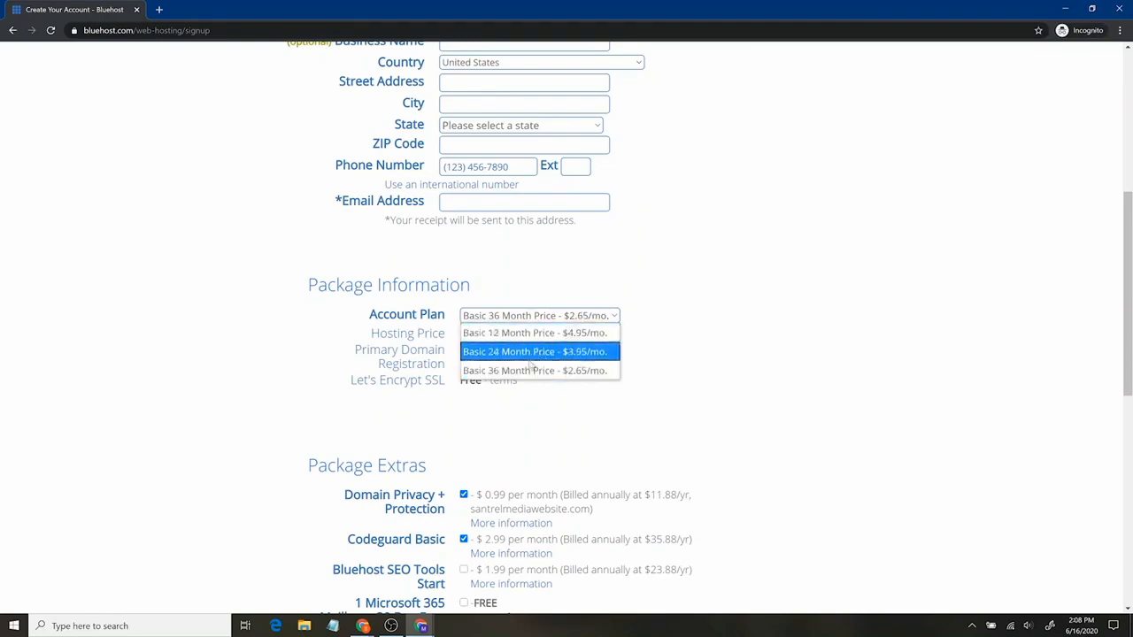
{"action": "left_click", "coordinate": [547, 335]}
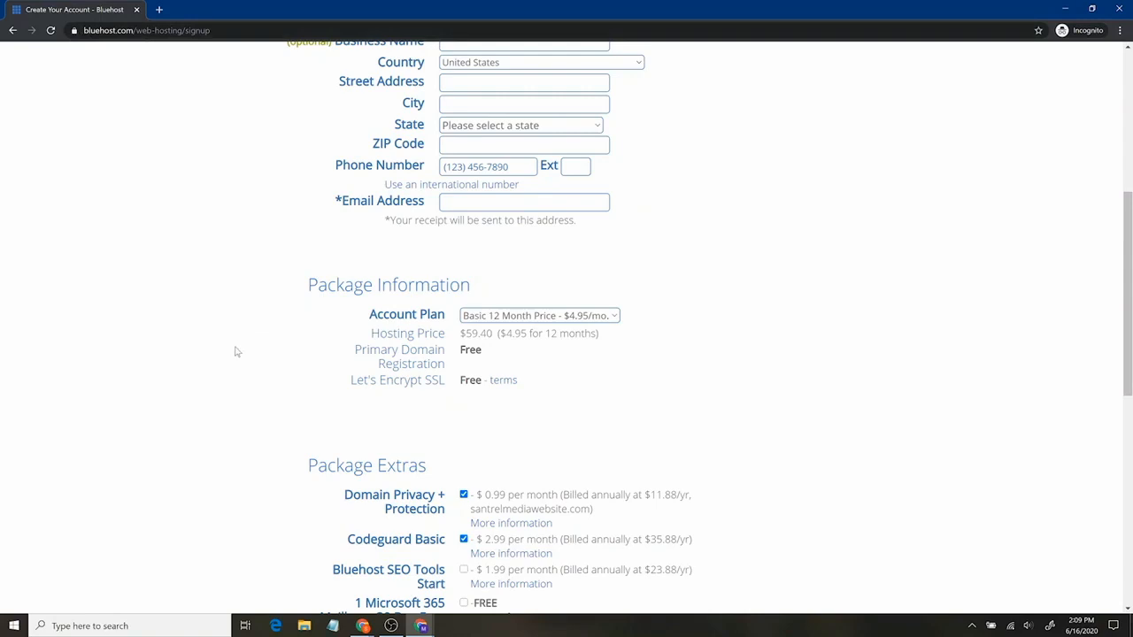
Uncheck the Codeguard Basic and SiteLock Security add-ons on the sign-up form
{"action": "scroll", "coordinate": [255, 344], "scroll_direction": "down", "scroll_amount": 2}
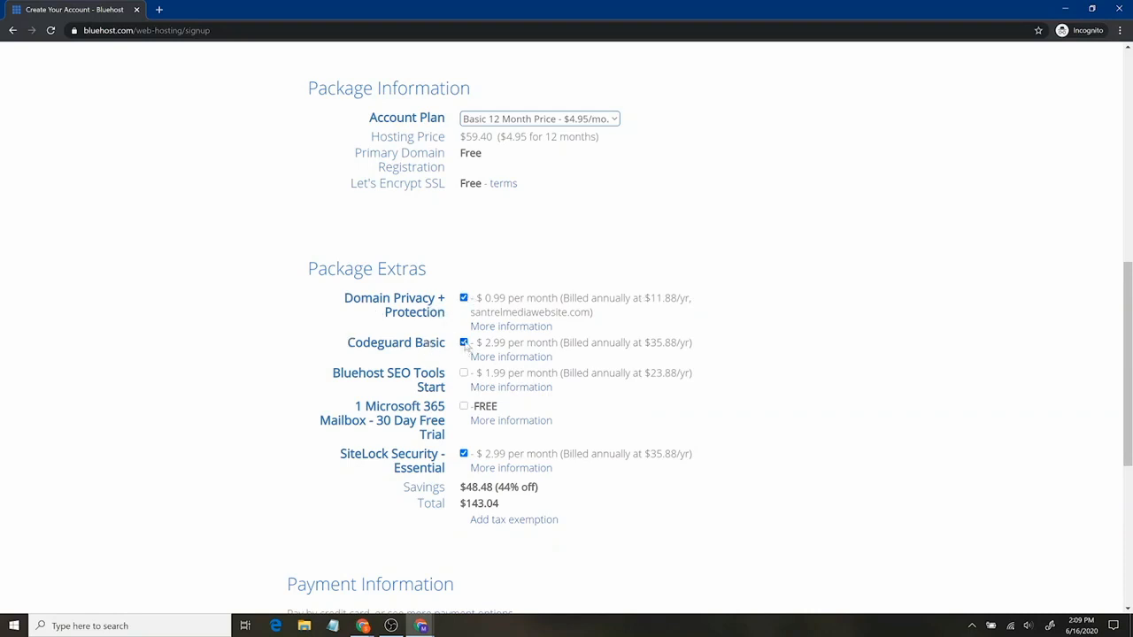
{"action": "left_click", "coordinate": [416, 352]}
{"action": "left_click", "coordinate": [463, 455]}
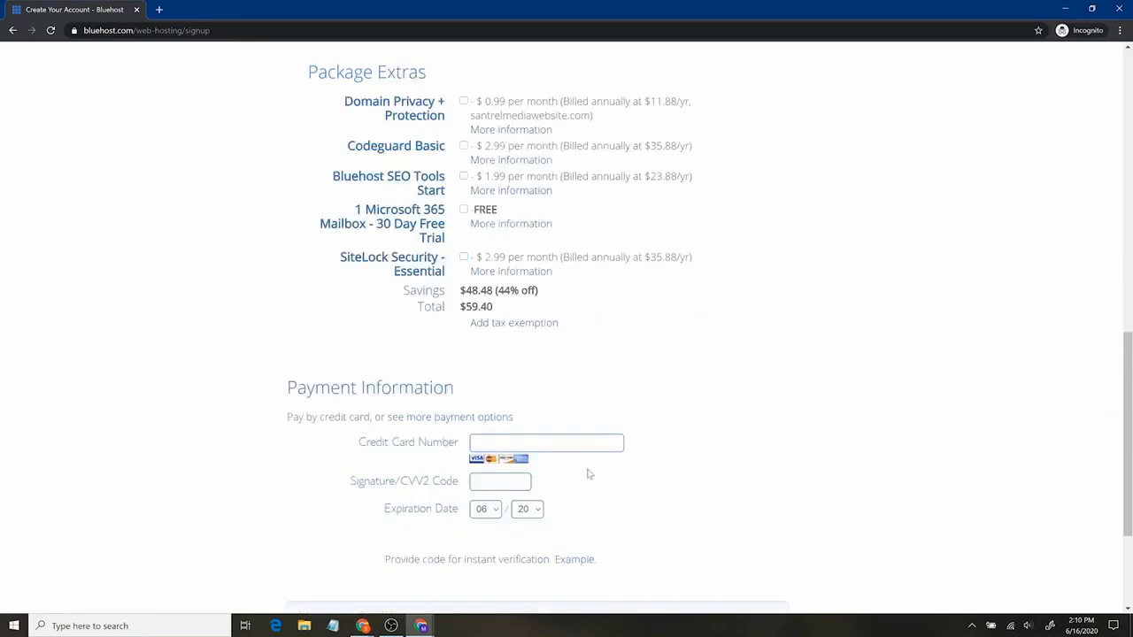
{"action": "scroll", "coordinate": [588, 474], "scroll_direction": "down", "scroll_amount": 2}
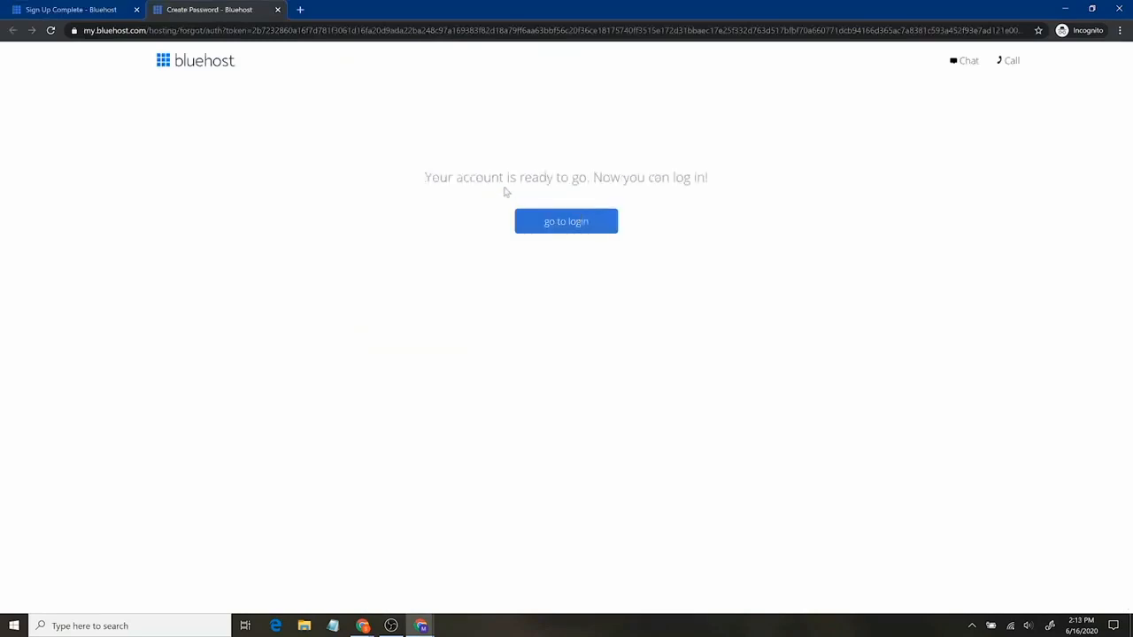
Log in to the new account and skip the site goals, features, site name and theme steps
{"action": "left_click", "coordinate": [577, 237]}
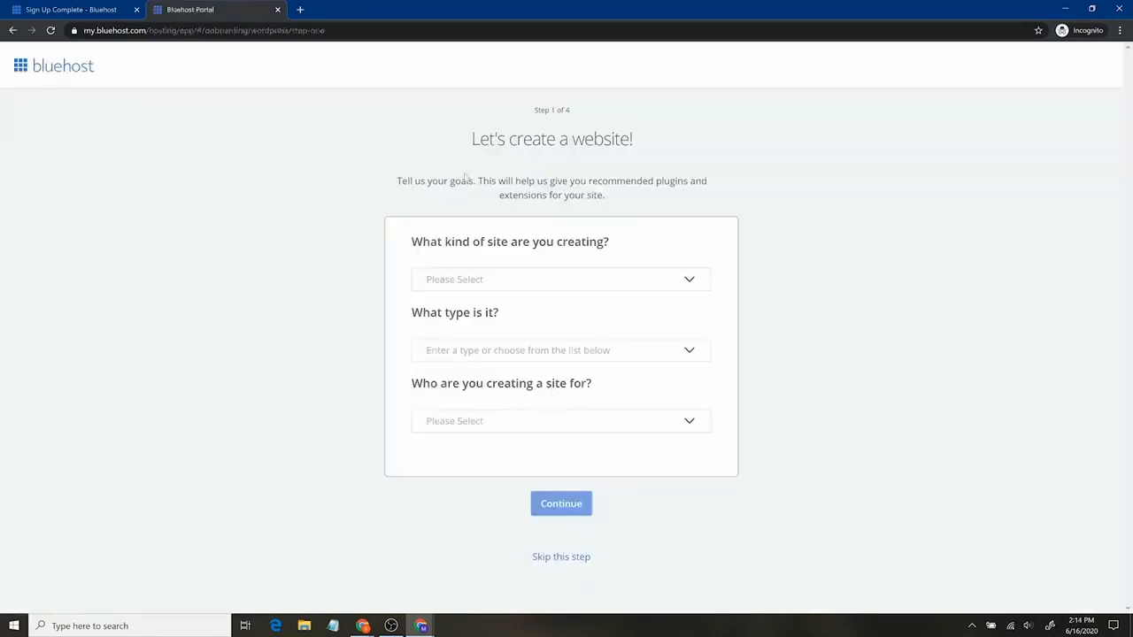
{"action": "left_click", "coordinate": [689, 279]}
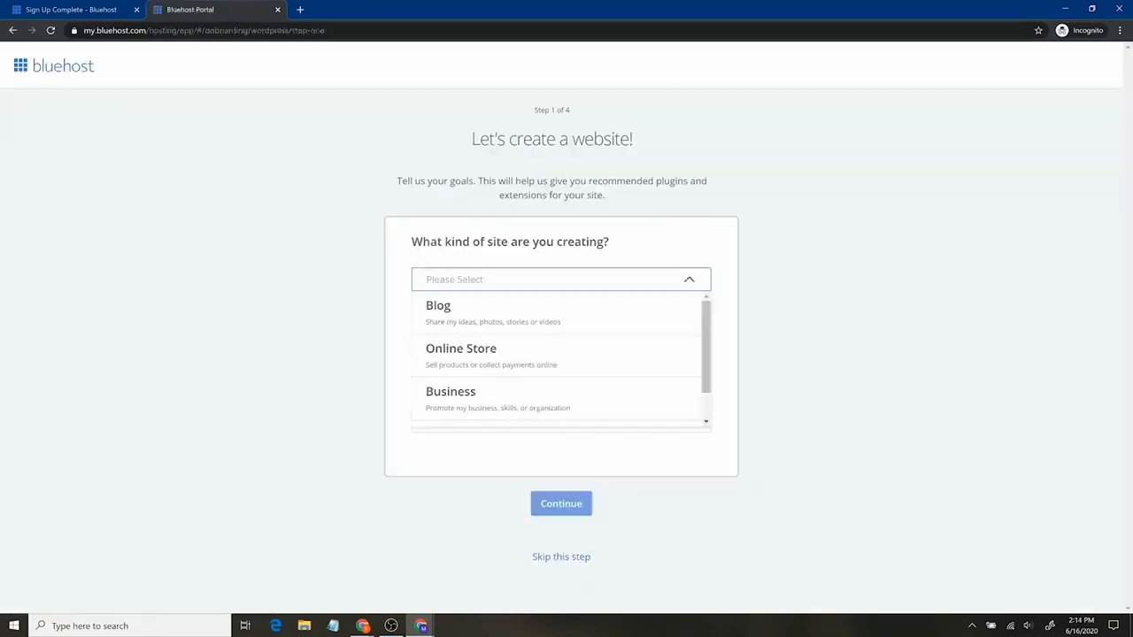
{"action": "left_click", "coordinate": [688, 279]}
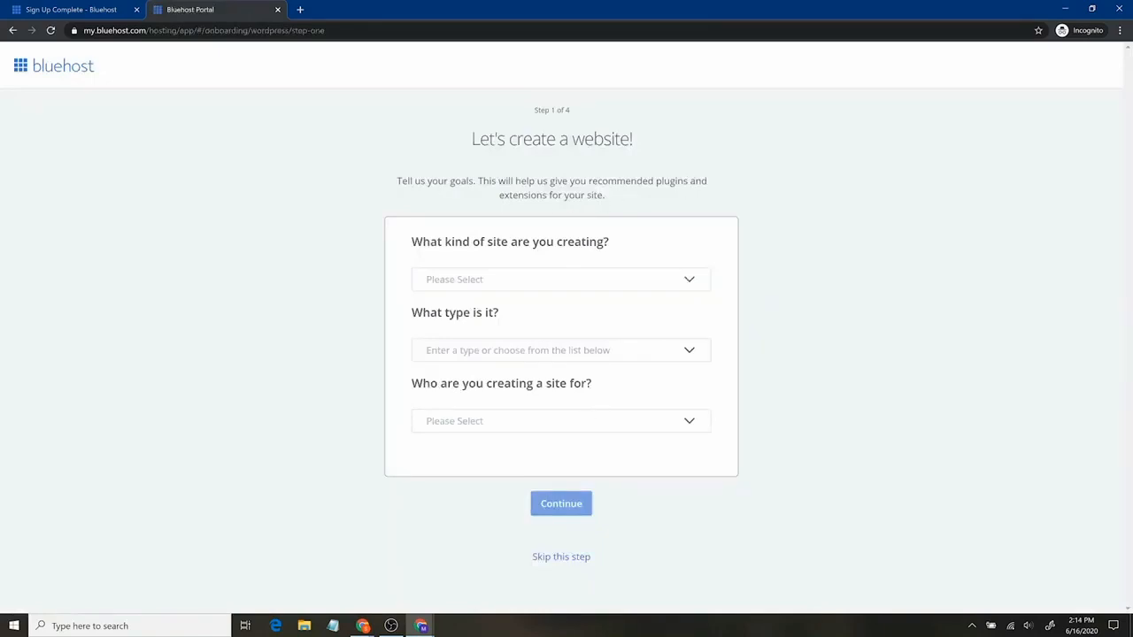
{"action": "left_click", "coordinate": [574, 557]}
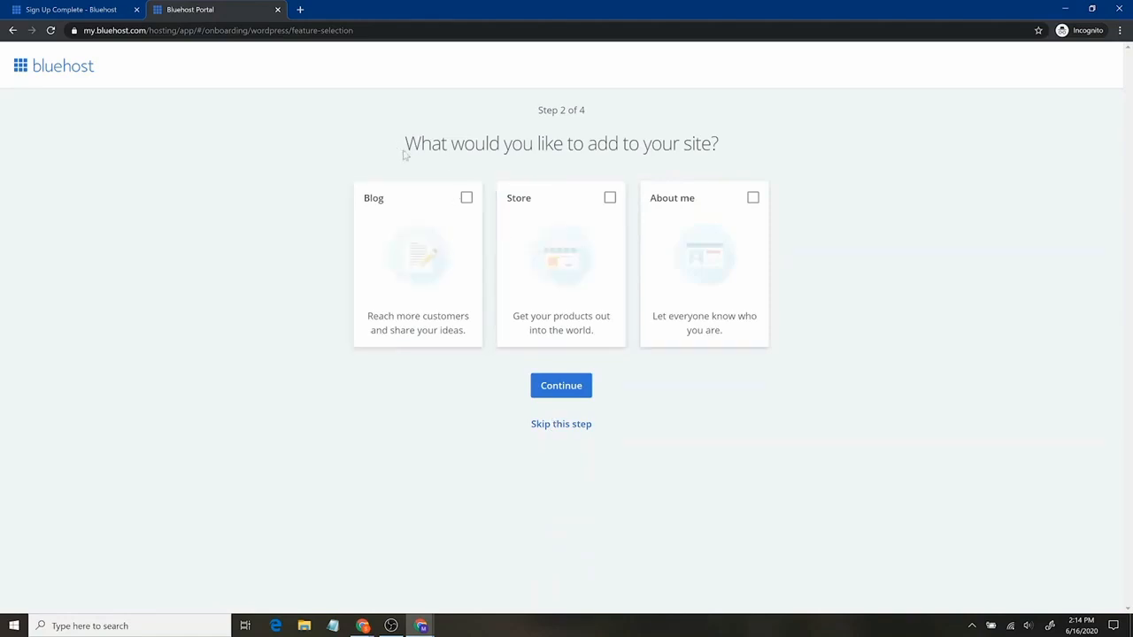
{"action": "left_click", "coordinate": [561, 426]}
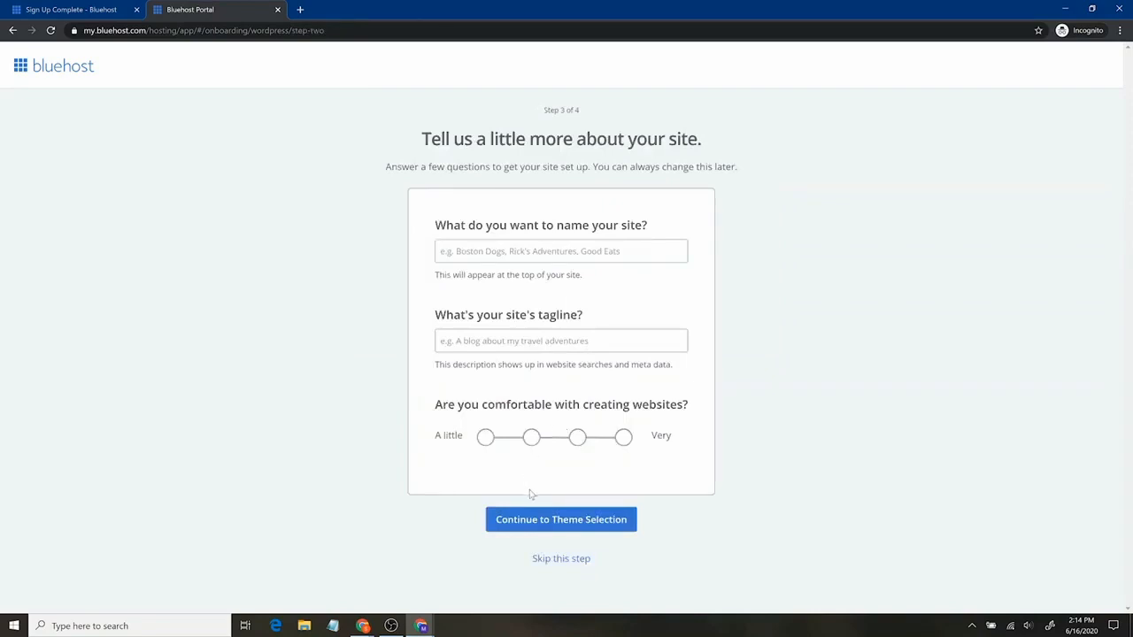
{"action": "left_click", "coordinate": [563, 561]}
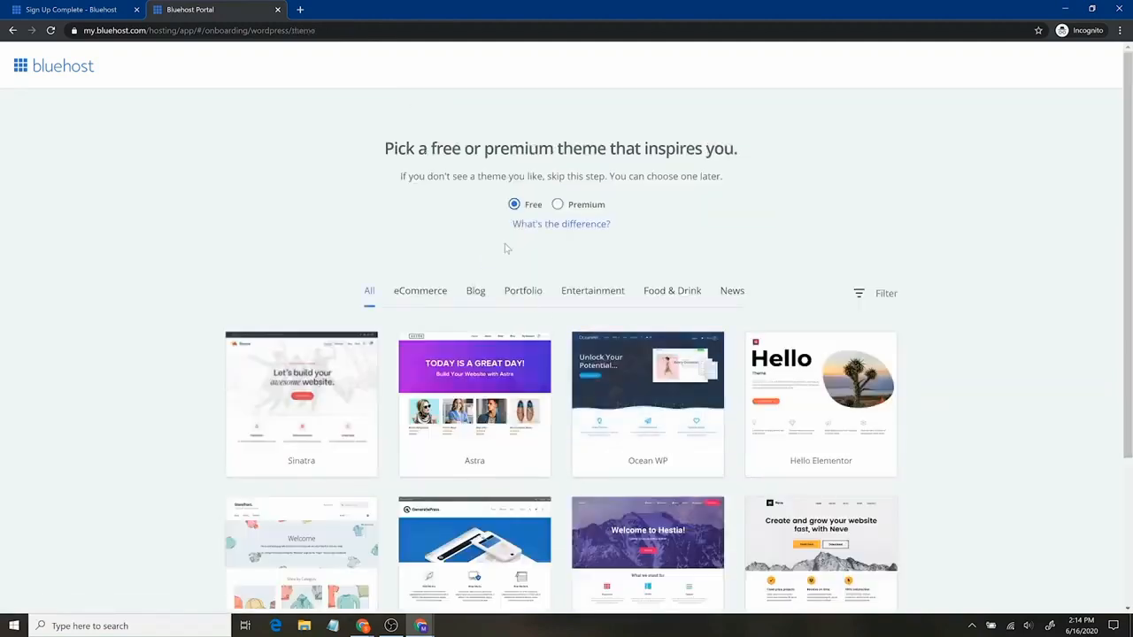
{"action": "scroll", "coordinate": [972, 390], "scroll_direction": "down", "scroll_amount": 2}
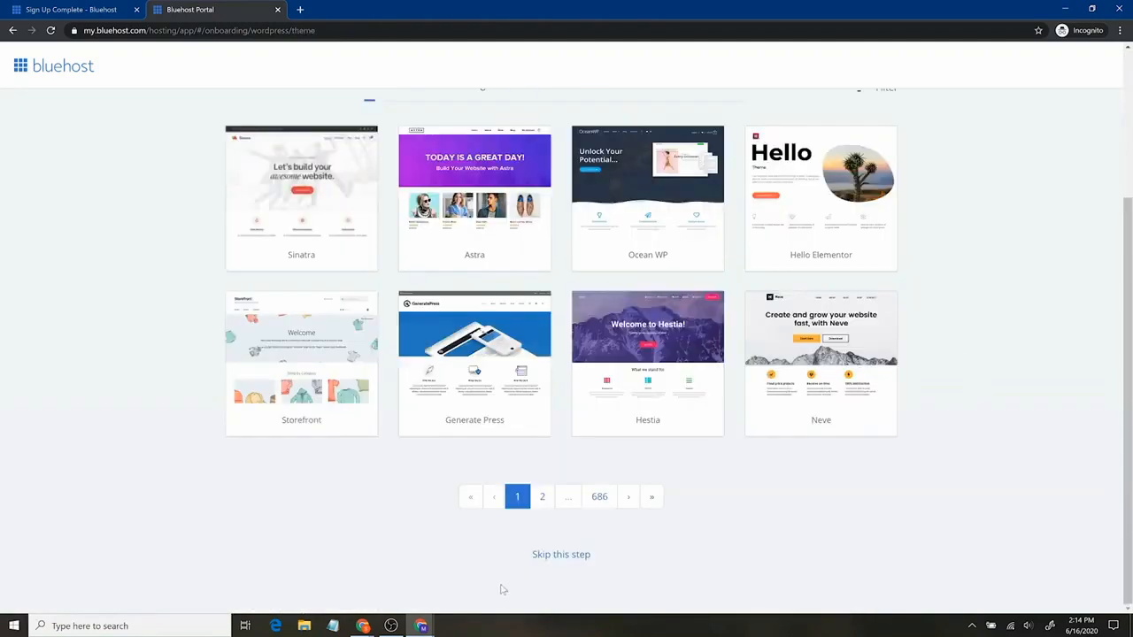
{"action": "left_click", "coordinate": [548, 555]}
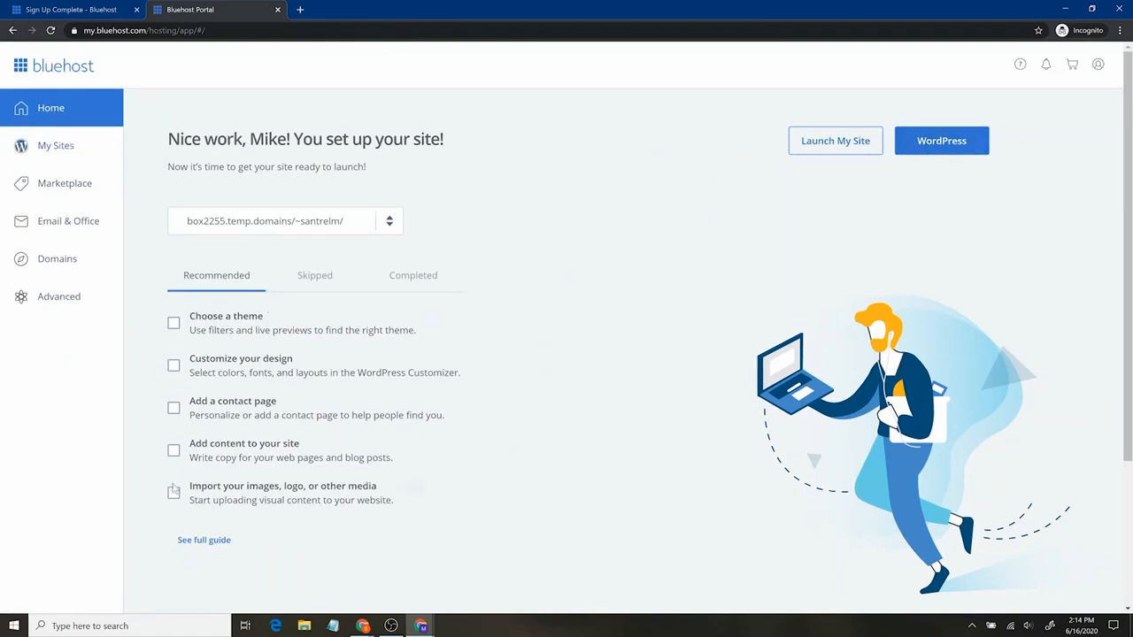
Look through My Sites and Domains, return Home, and launch the site's WordPress admin
{"action": "left_click", "coordinate": [65, 145]}
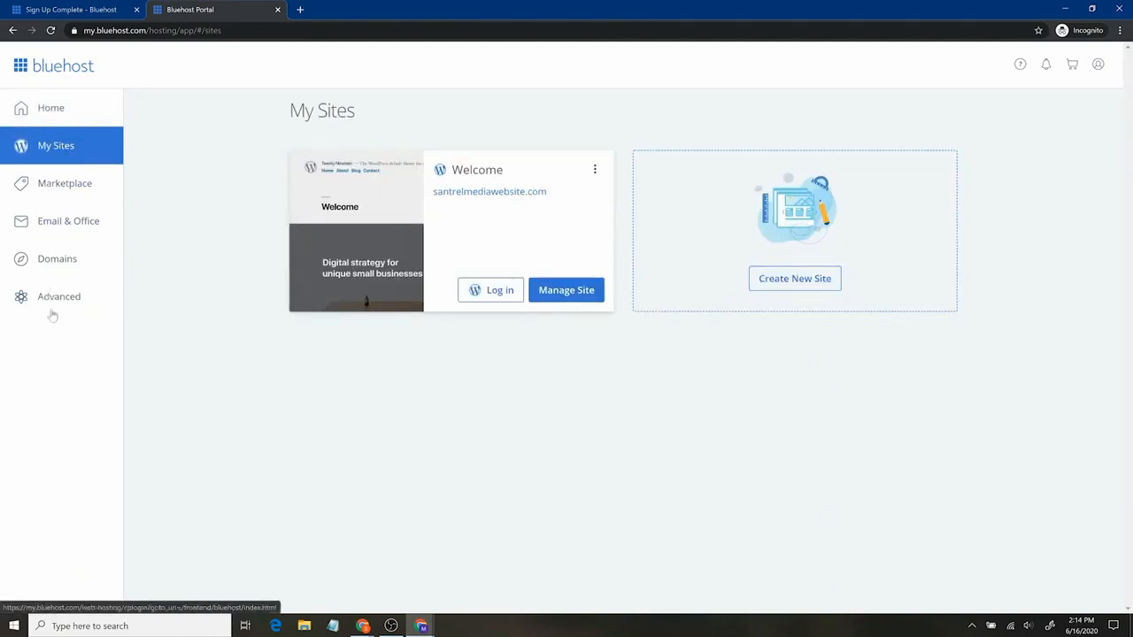
{"action": "left_click", "coordinate": [59, 260]}
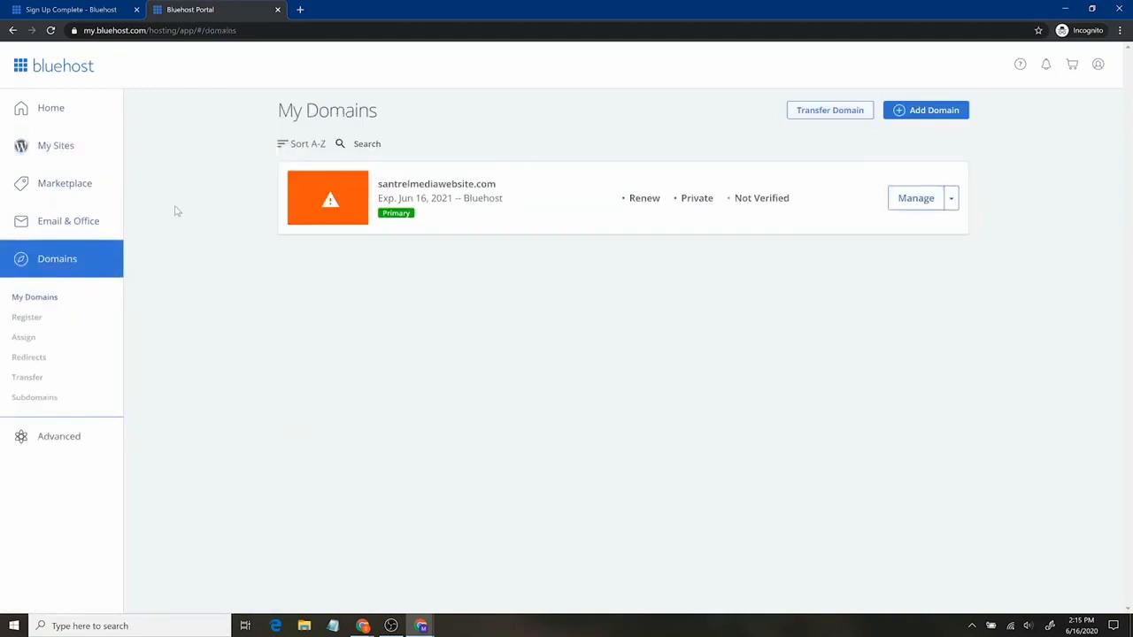
{"action": "left_click", "coordinate": [90, 151]}
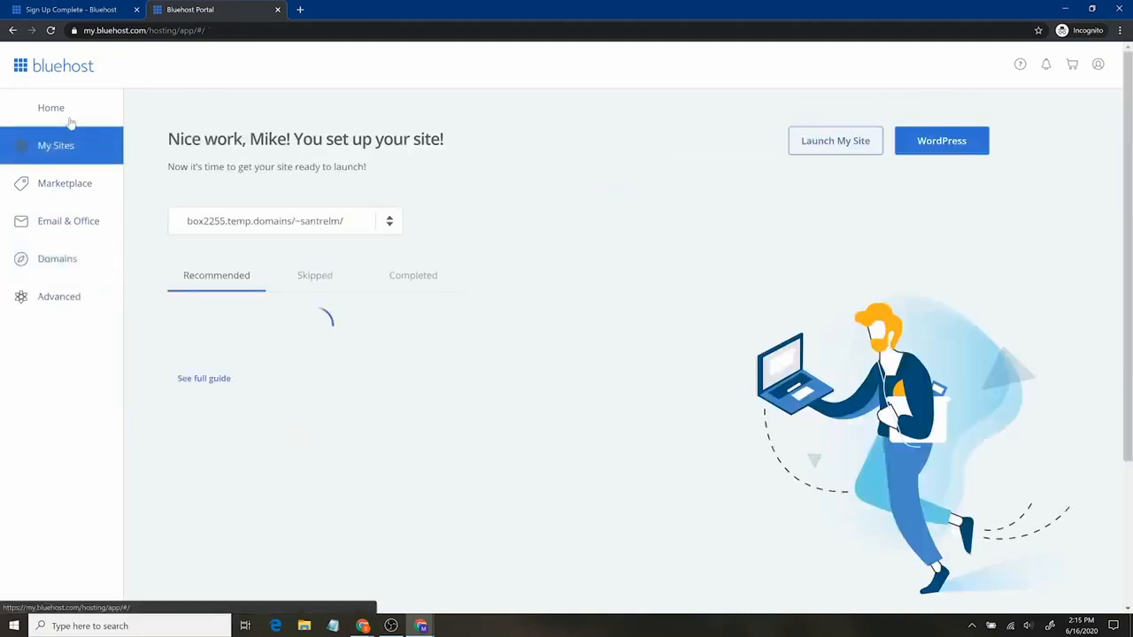
{"action": "left_click", "coordinate": [70, 122]}
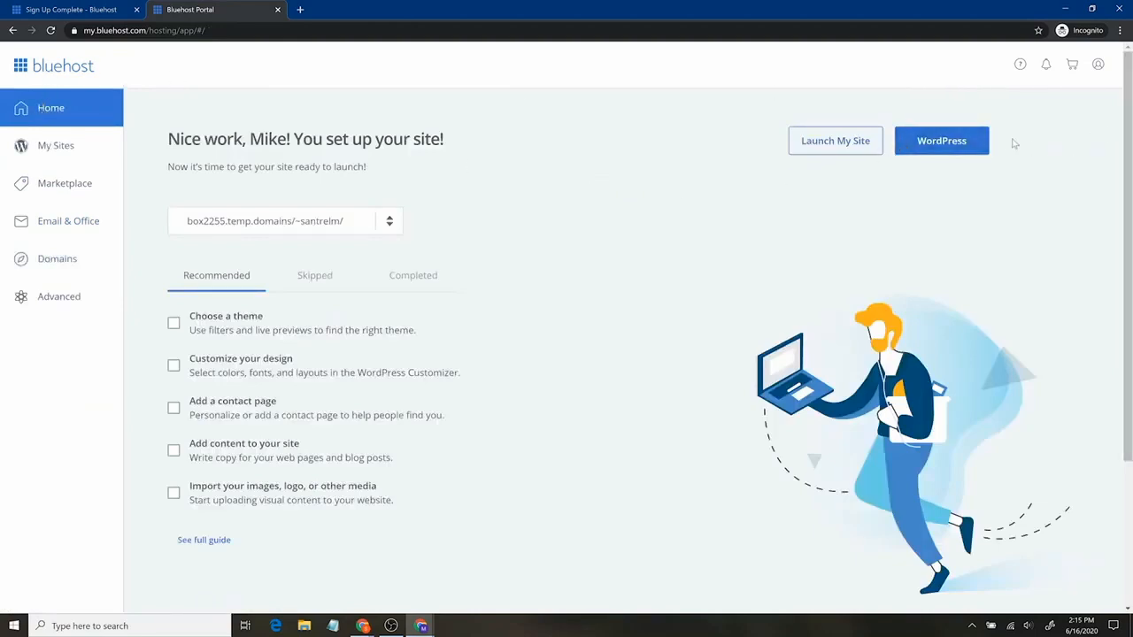
{"action": "left_click", "coordinate": [963, 142]}
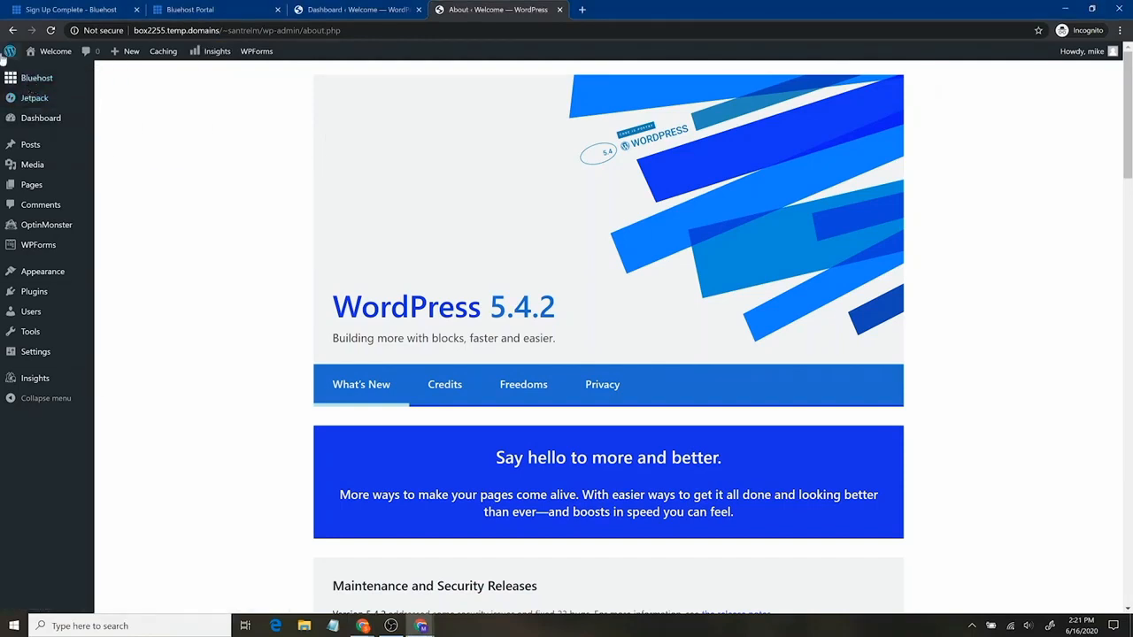
Preview the live site in a new tab, close it, and go to the Plugins page
{"action": "mouse_move", "coordinate": [37, 54]}
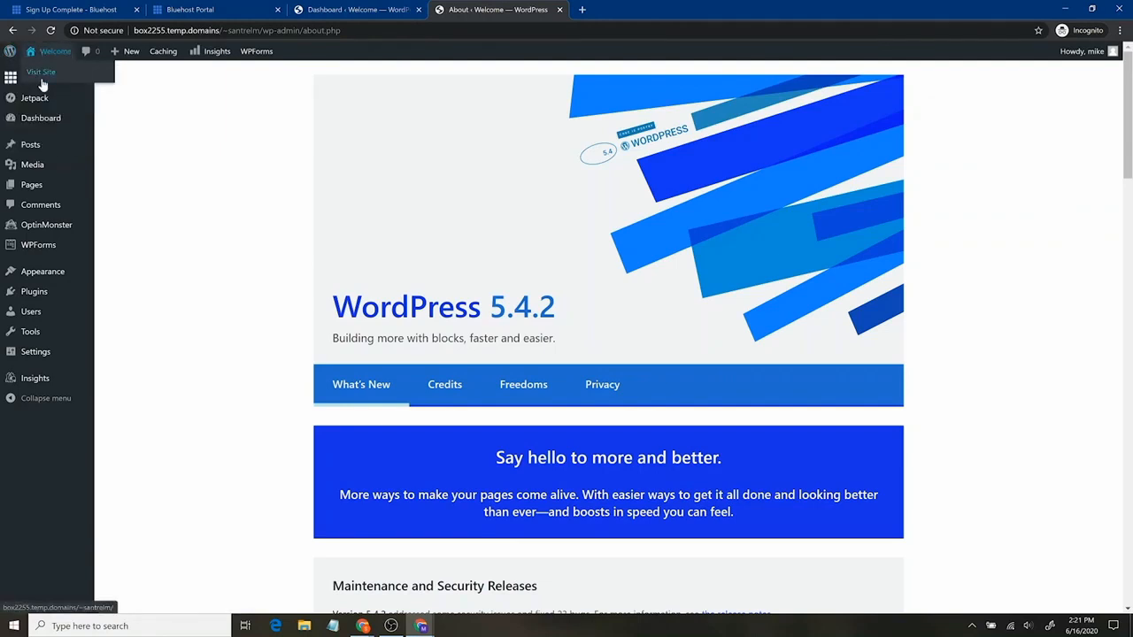
{"action": "middle_click", "coordinate": [41, 78]}
{"action": "left_click", "coordinate": [658, 8]}
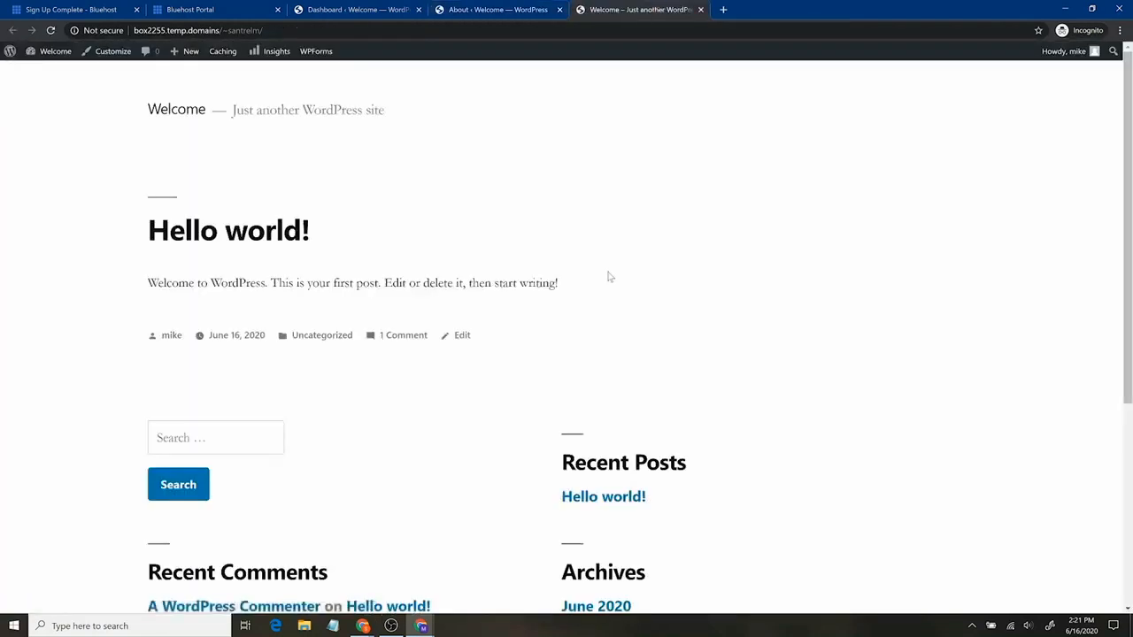
{"action": "scroll", "coordinate": [617, 417], "scroll_direction": "down", "scroll_amount": 3}
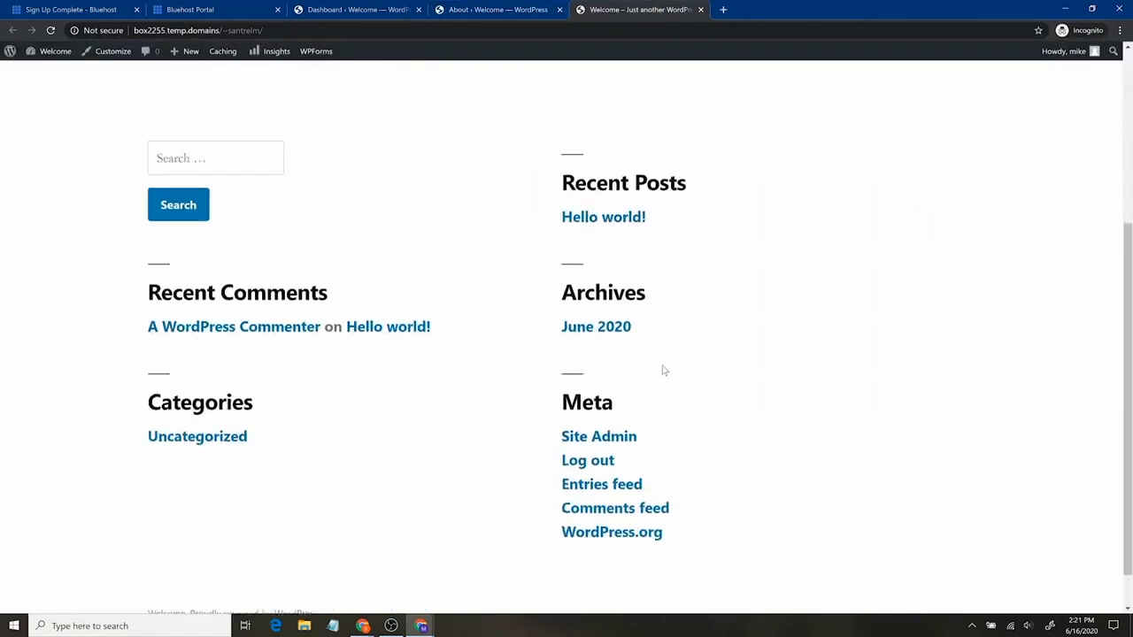
{"action": "scroll", "coordinate": [668, 363], "scroll_direction": "up", "scroll_amount": 3}
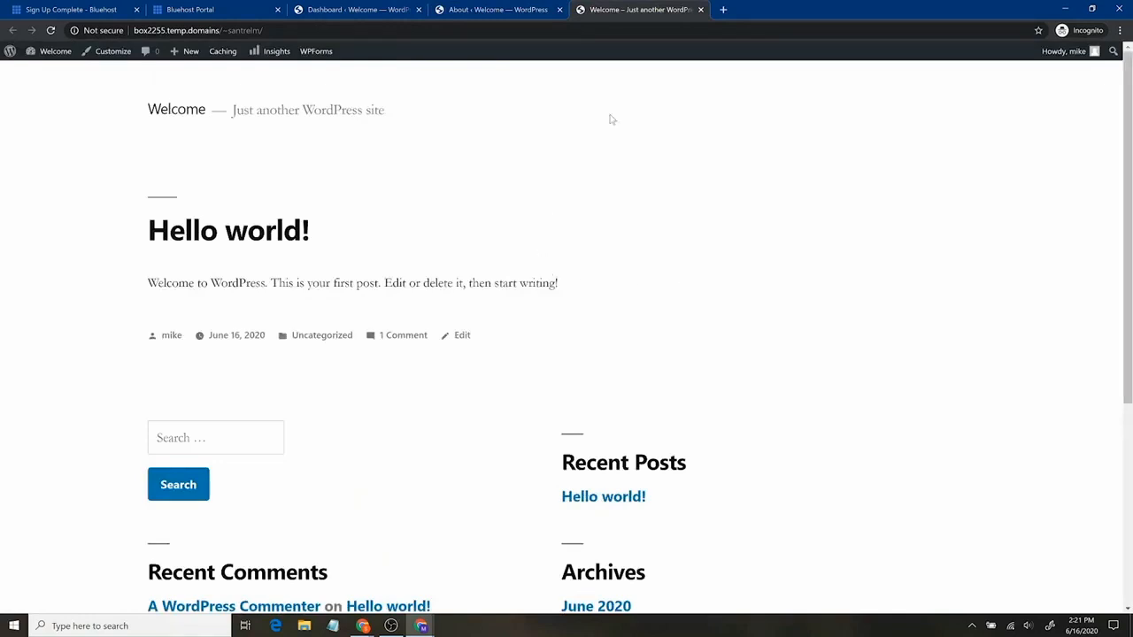
{"action": "left_click", "coordinate": [700, 9]}
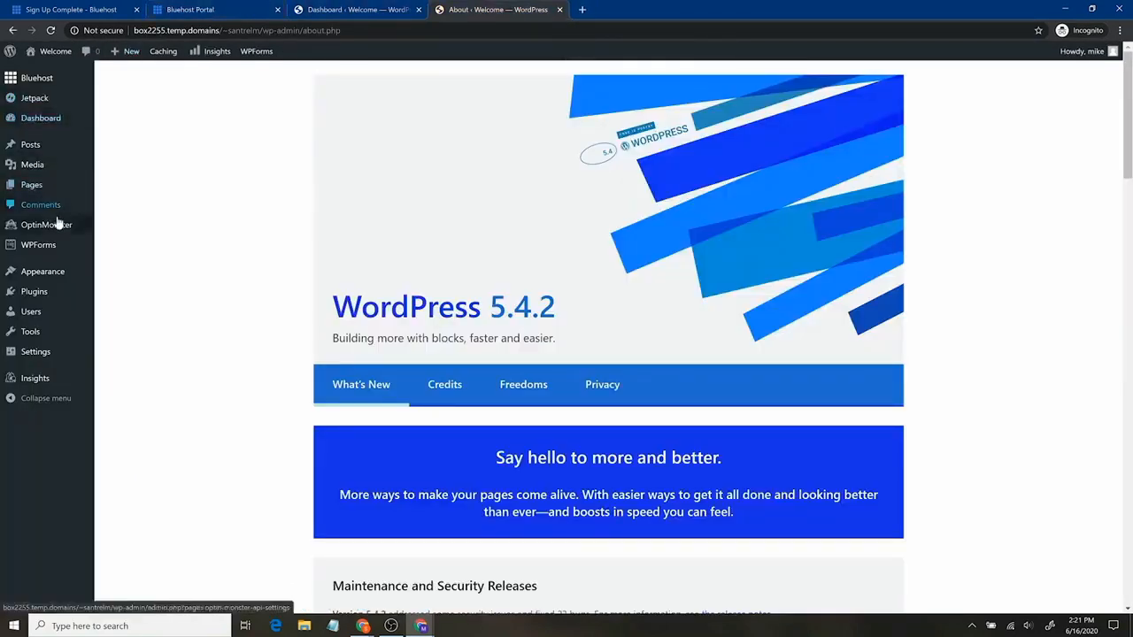
{"action": "left_click", "coordinate": [51, 314]}
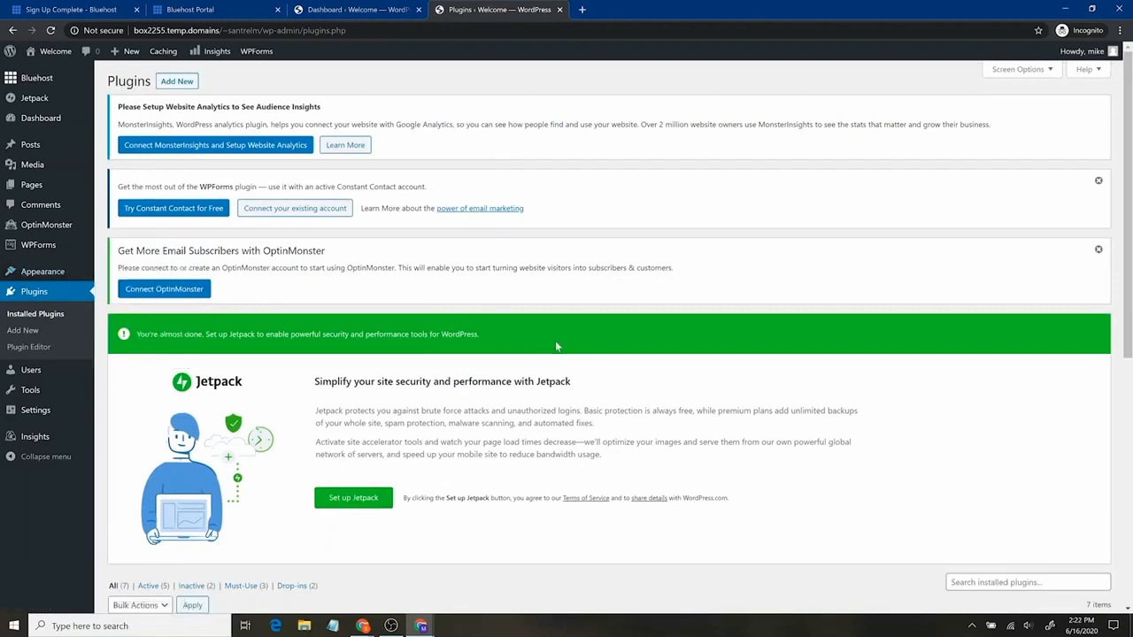
Bulk-deactivate Bluehost, Google Analytics, Jetpack, Hello Dolly, OptinMonster API and WPForms Lite
{"action": "scroll", "coordinate": [557, 344], "scroll_direction": "down", "scroll_amount": 5}
{"action": "scroll", "coordinate": [508, 337], "scroll_direction": "up", "scroll_amount": 5}
{"action": "scroll", "coordinate": [508, 337], "scroll_direction": "down", "scroll_amount": 5}
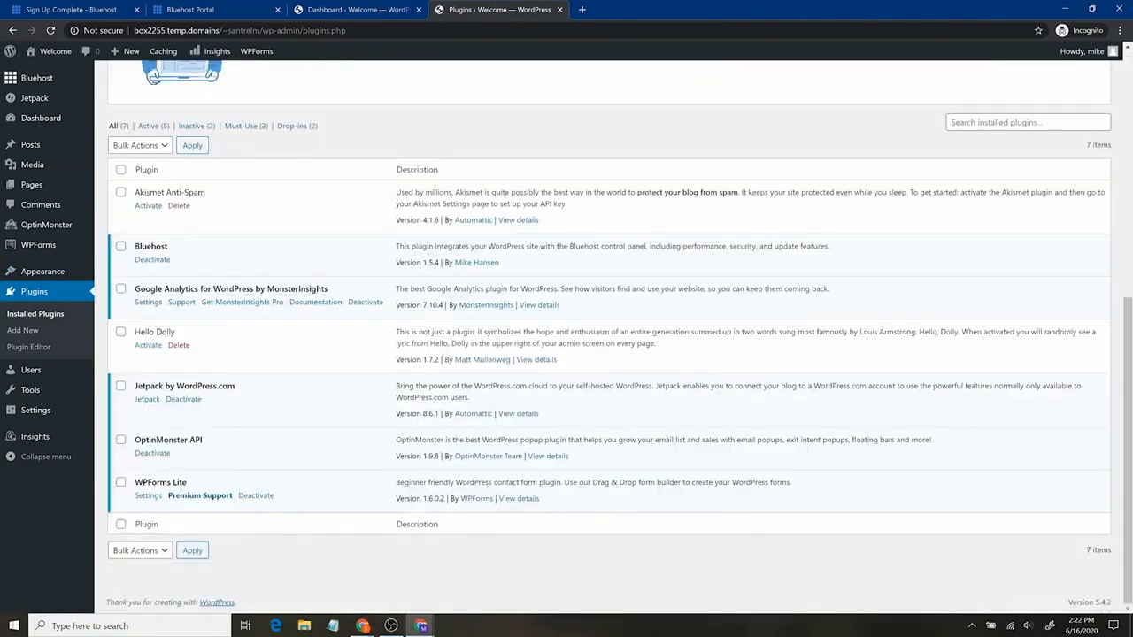
{"action": "left_click_drag", "start_coordinate": [206, 193], "coordinate": [135, 193]}
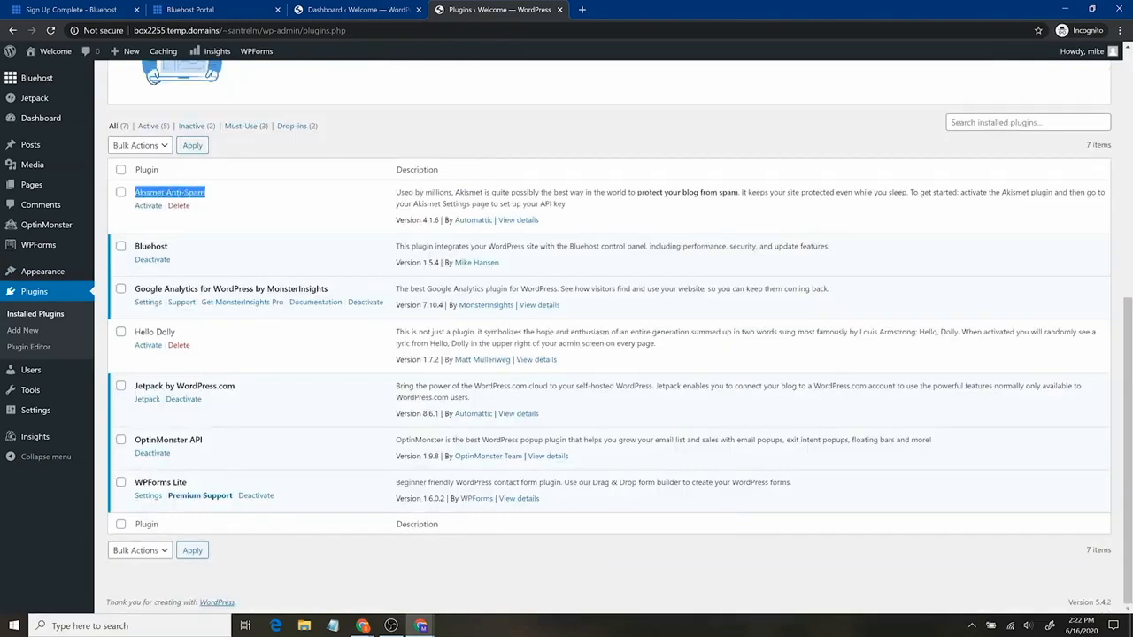
{"action": "left_click", "coordinate": [249, 205]}
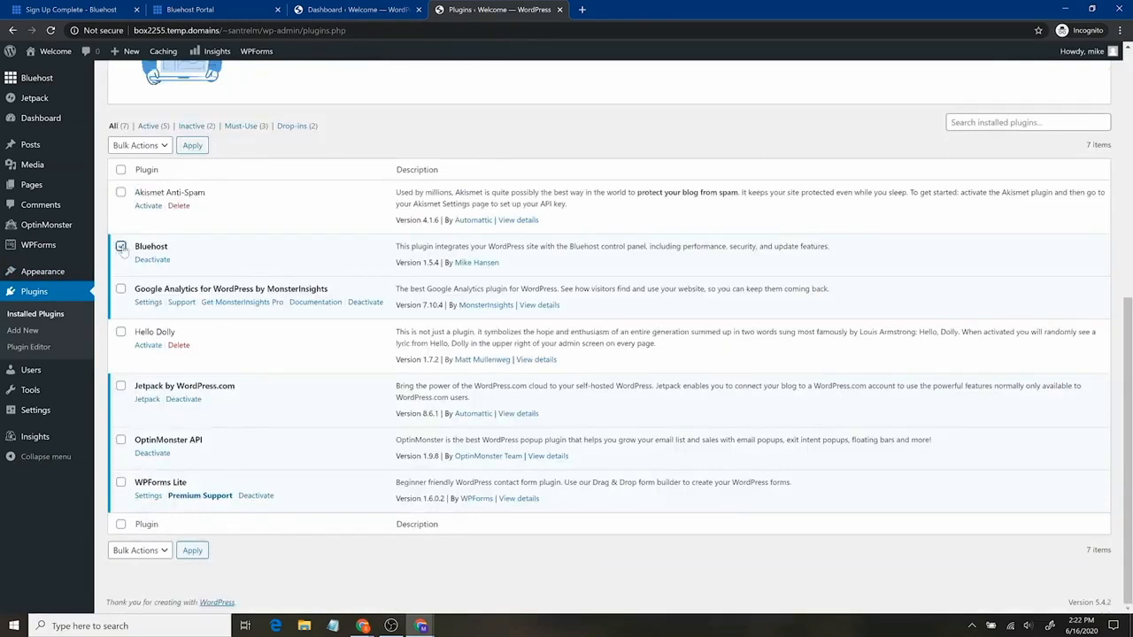
{"action": "left_click", "coordinate": [120, 289]}
{"action": "left_click", "coordinate": [121, 386]}
{"action": "left_click", "coordinate": [121, 333]}
{"action": "left_click", "coordinate": [120, 440]}
{"action": "left_click", "coordinate": [121, 482]}
{"action": "left_click", "coordinate": [167, 149]}
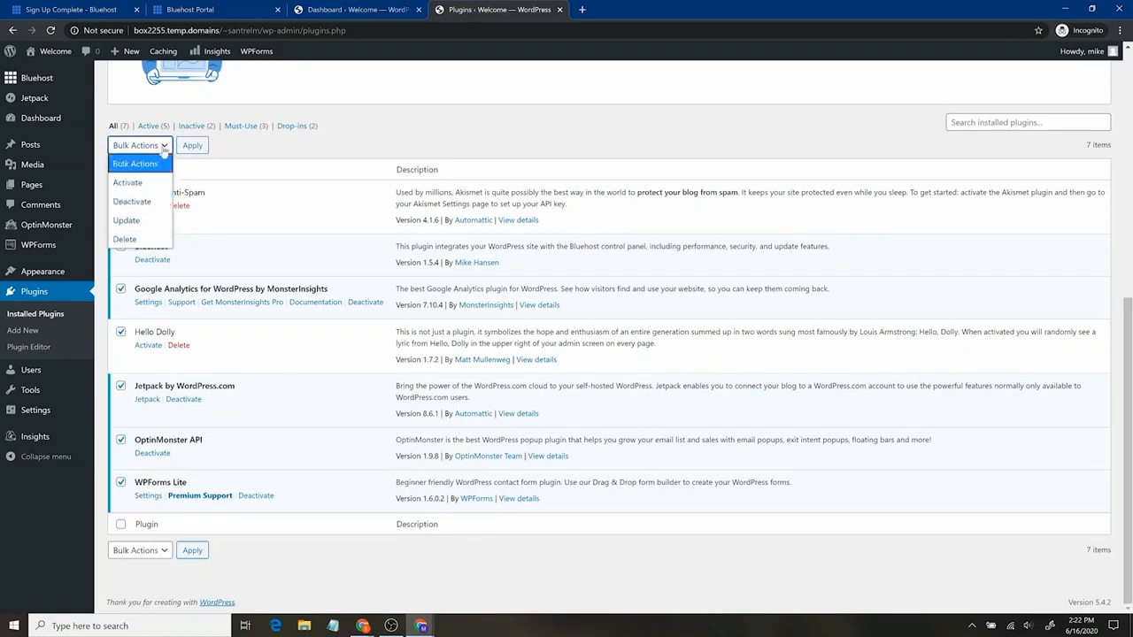
{"action": "left_click", "coordinate": [133, 202]}
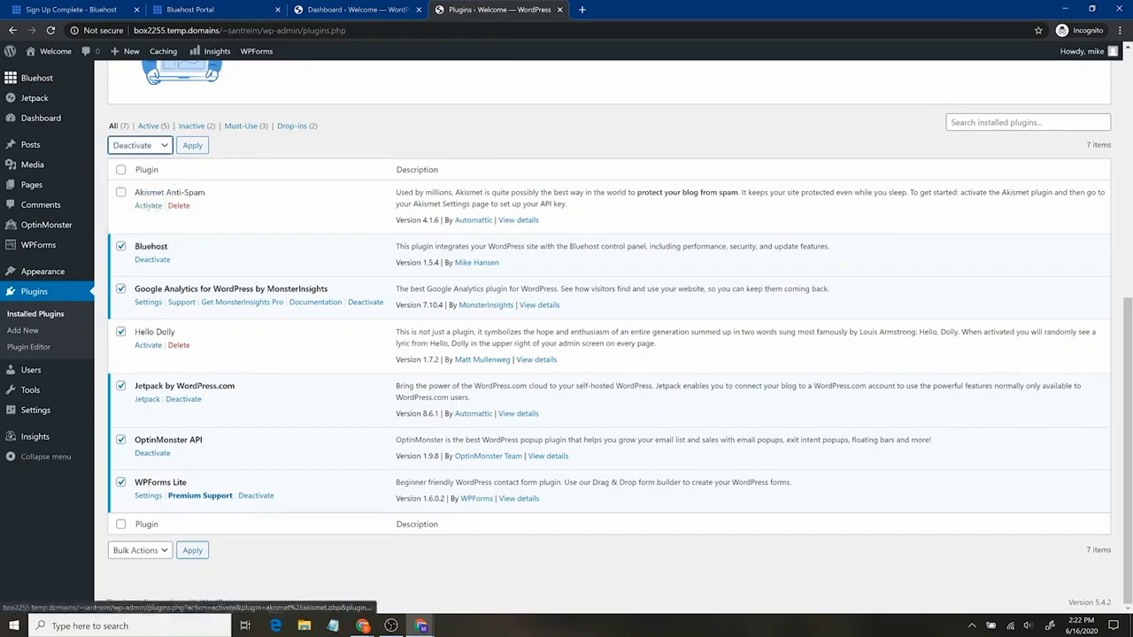
{"action": "left_click", "coordinate": [192, 146]}
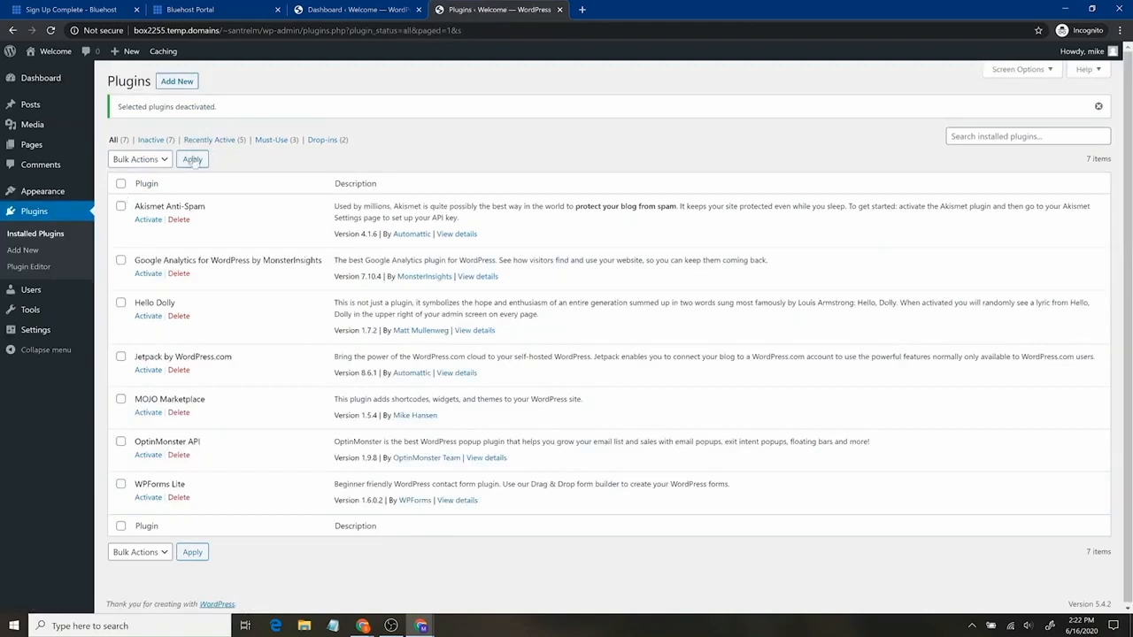
Filter to Inactive plugins, select them all, and bulk-delete them, confirming the deletion
{"action": "left_click", "coordinate": [154, 141]}
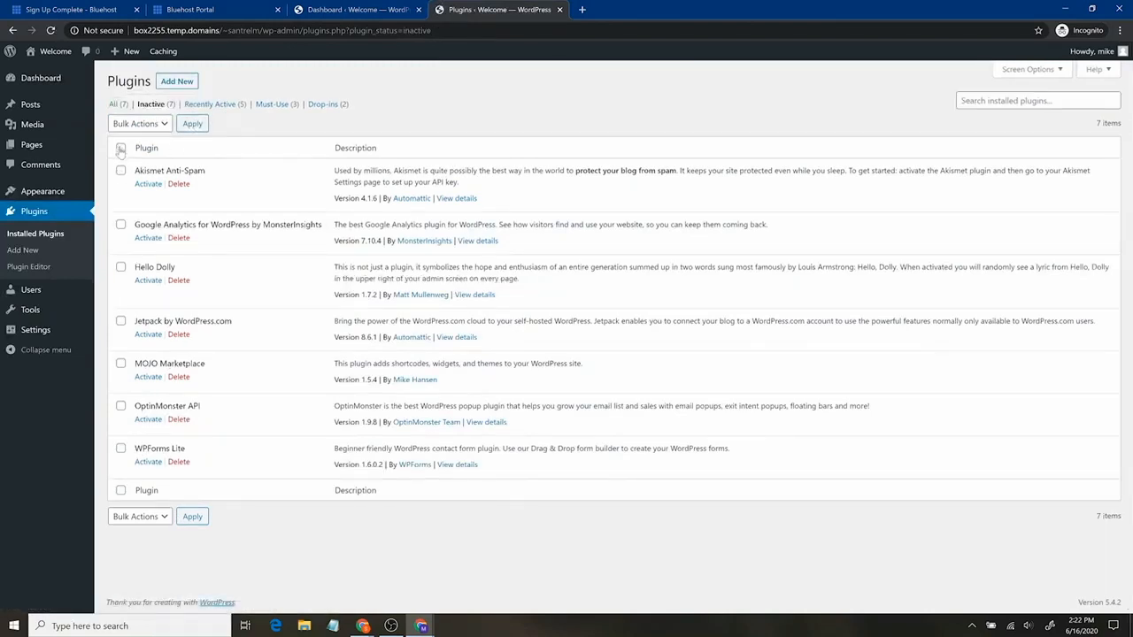
{"action": "left_click", "coordinate": [120, 148]}
{"action": "left_click", "coordinate": [138, 126]}
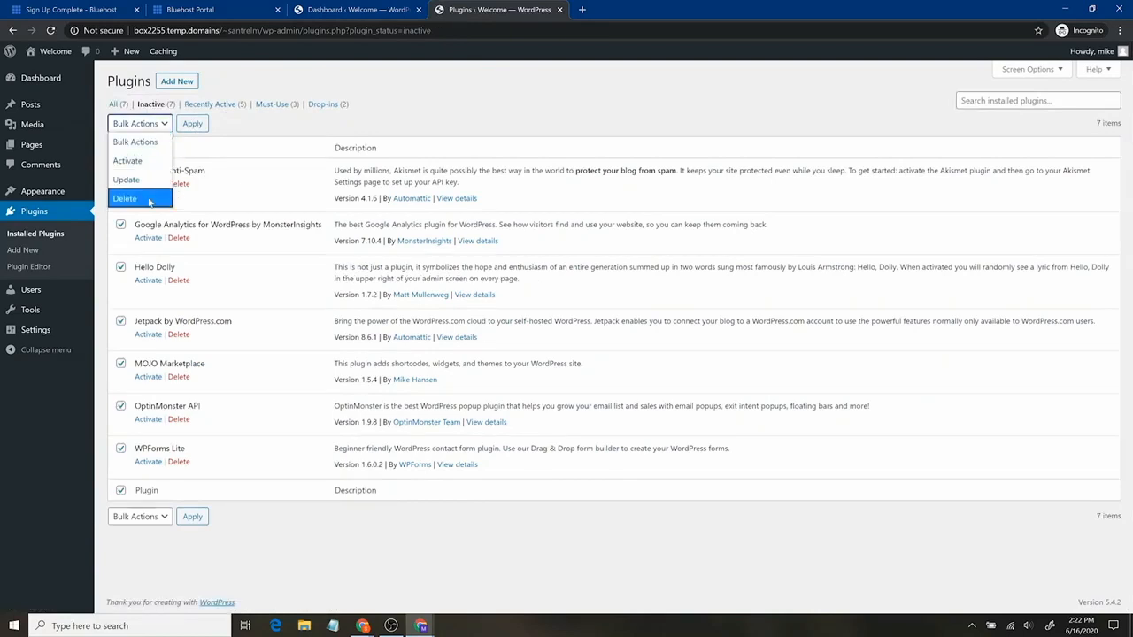
{"action": "left_click", "coordinate": [128, 198]}
{"action": "left_click", "coordinate": [190, 127]}
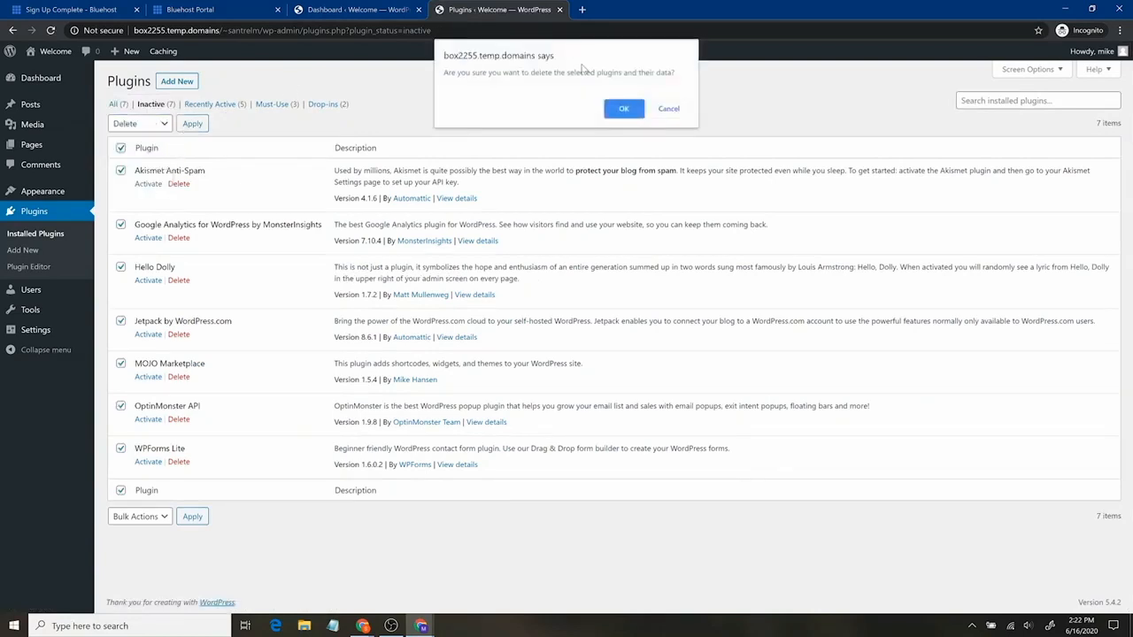
{"action": "left_click", "coordinate": [624, 110]}
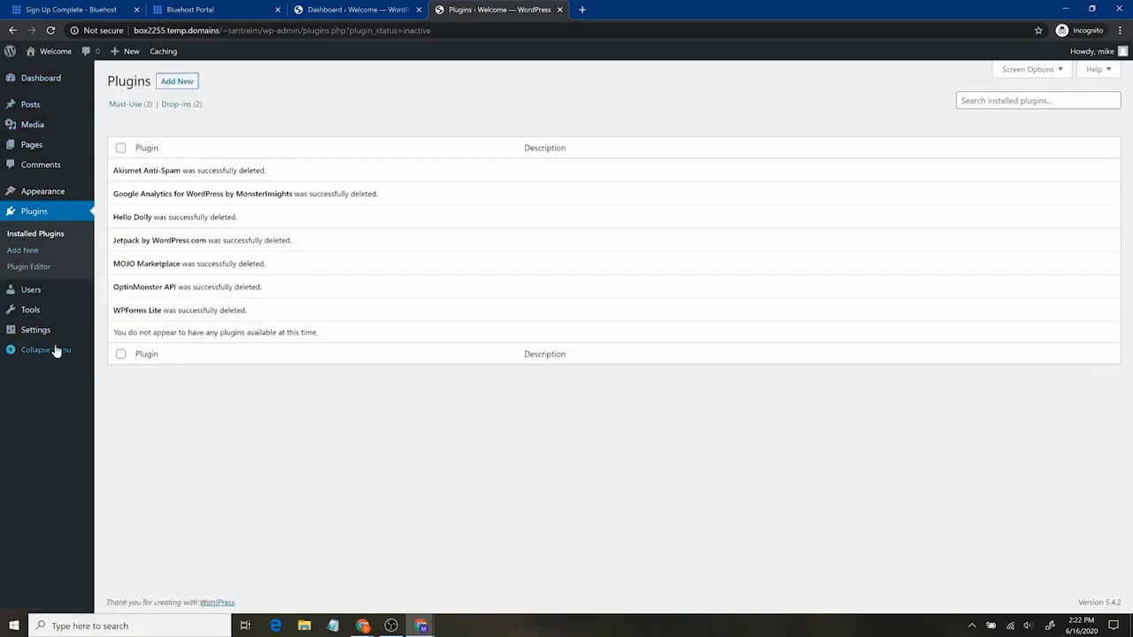
Move the Hello world post to the Trash and look at the Media library
{"action": "left_click", "coordinate": [57, 114]}
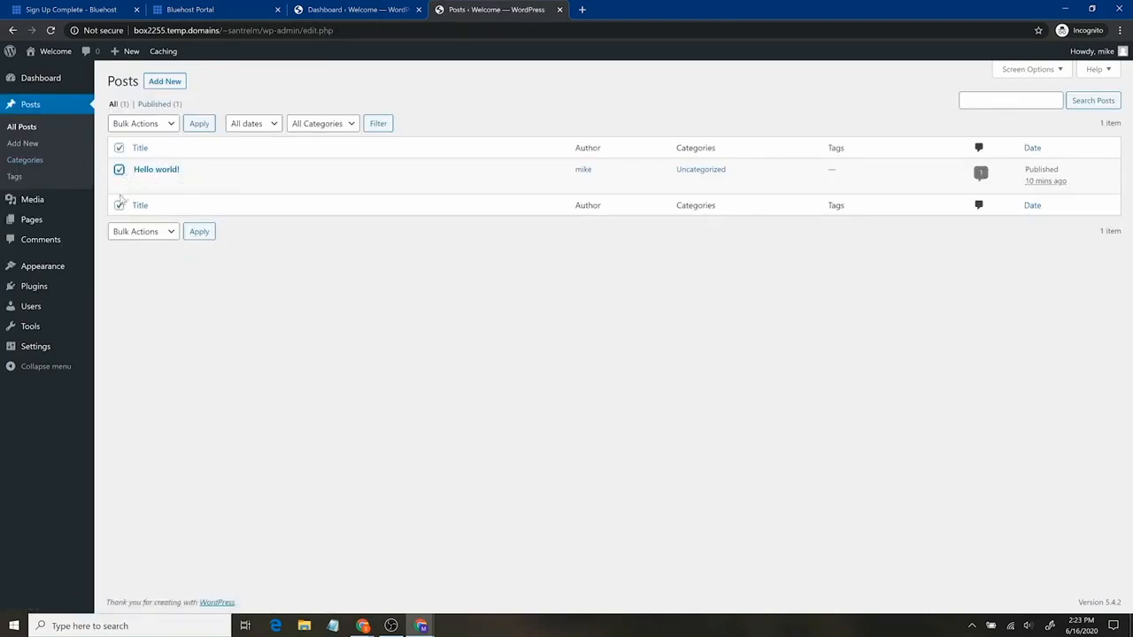
{"action": "left_click", "coordinate": [200, 185]}
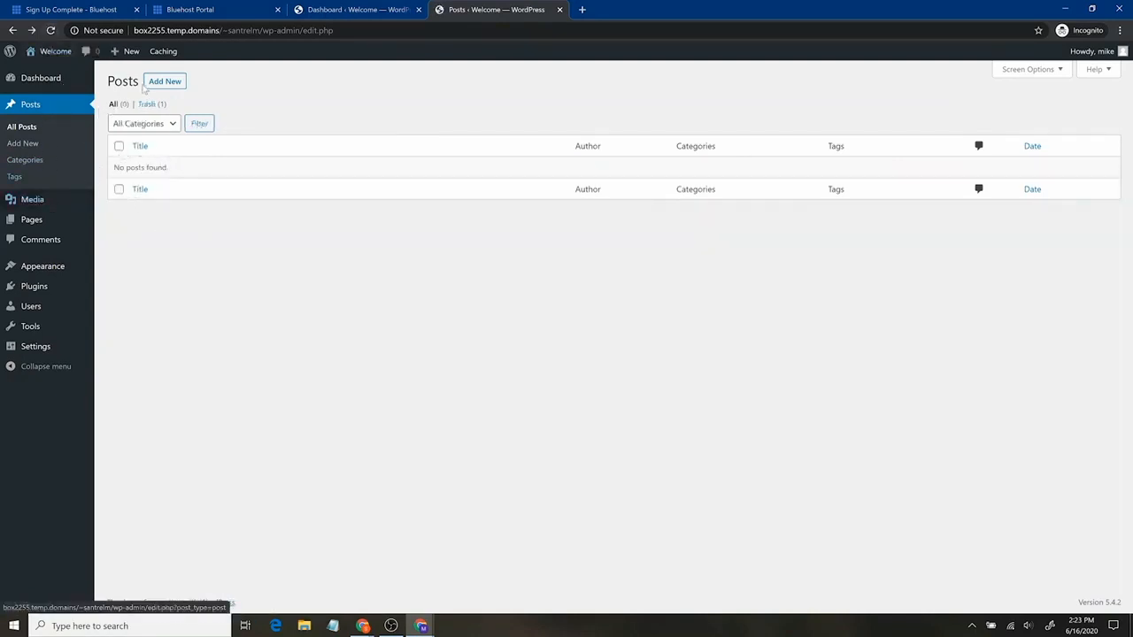
{"action": "left_click", "coordinate": [51, 209]}
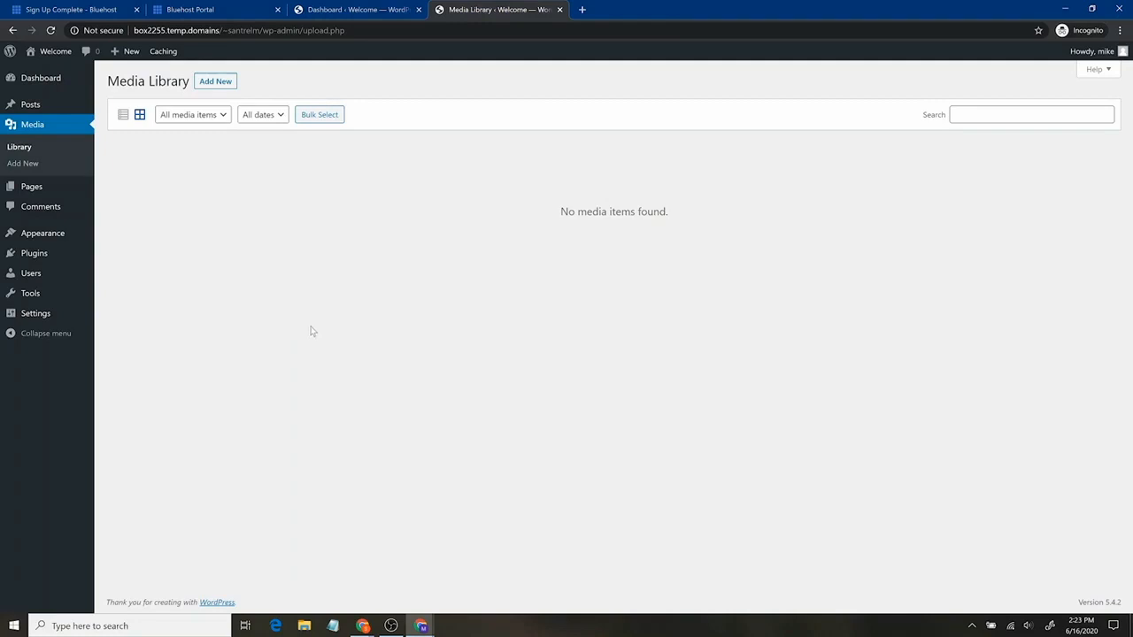
Bulk-trash the Privacy Policy and Sample Page pages, then view the empty Comments list
{"action": "left_click", "coordinate": [50, 194]}
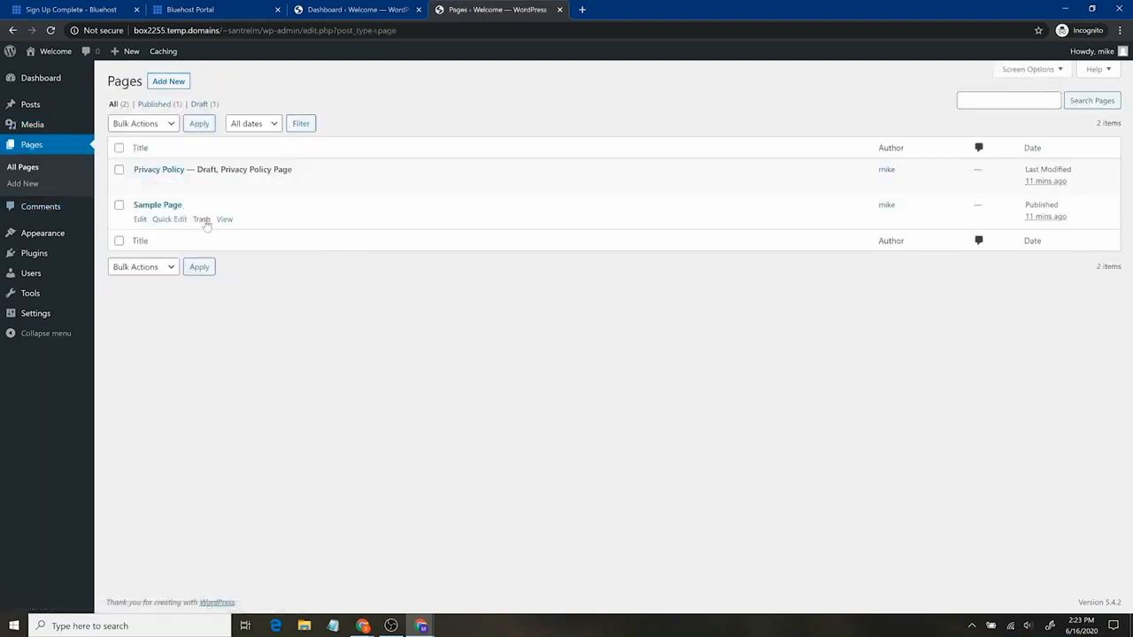
{"action": "left_click", "coordinate": [119, 204]}
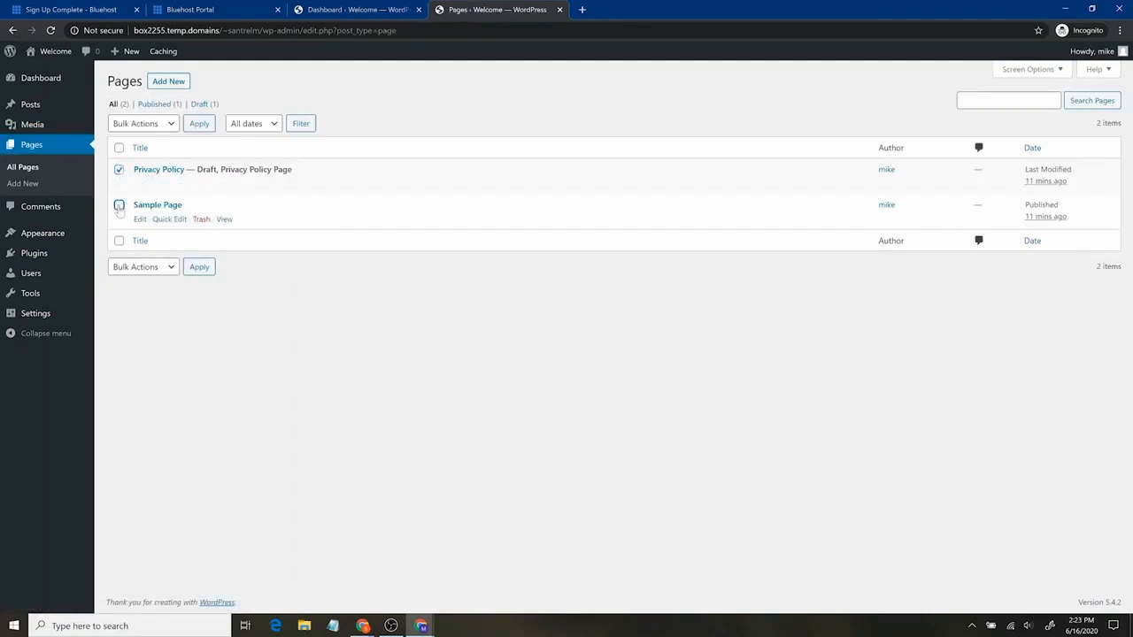
{"action": "left_click", "coordinate": [159, 131]}
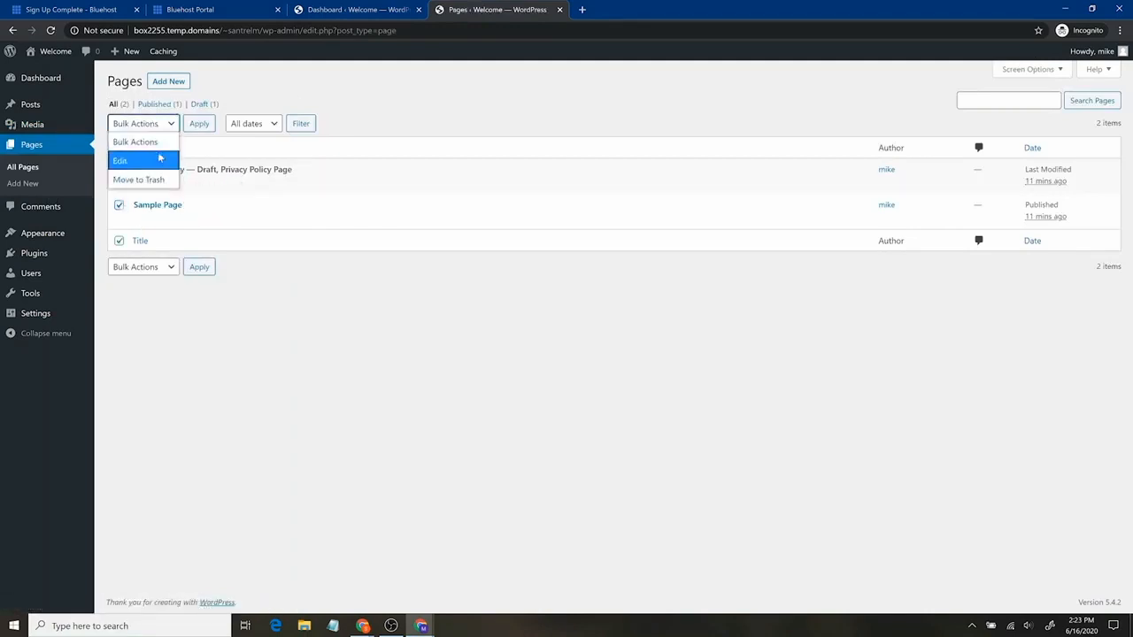
{"action": "left_click", "coordinate": [152, 180]}
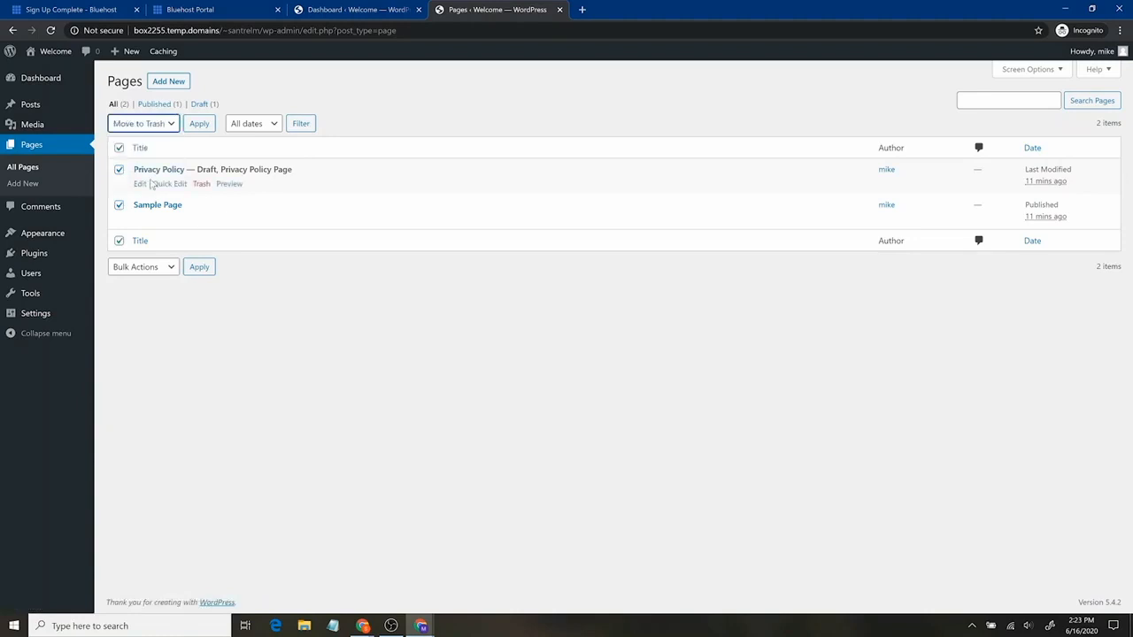
{"action": "left_click", "coordinate": [198, 124]}
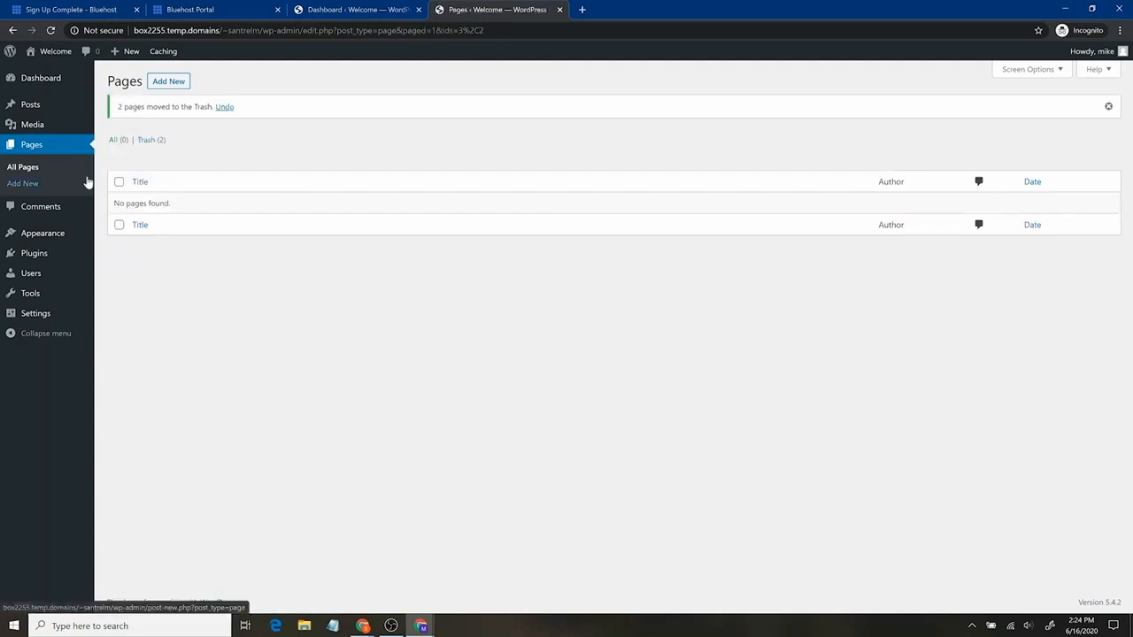
{"action": "left_click", "coordinate": [62, 205]}
Review the five installed themes with Twenty Nineteen active and check the live site's Nothing Found page
{"action": "mouse_move", "coordinate": [66, 195]}
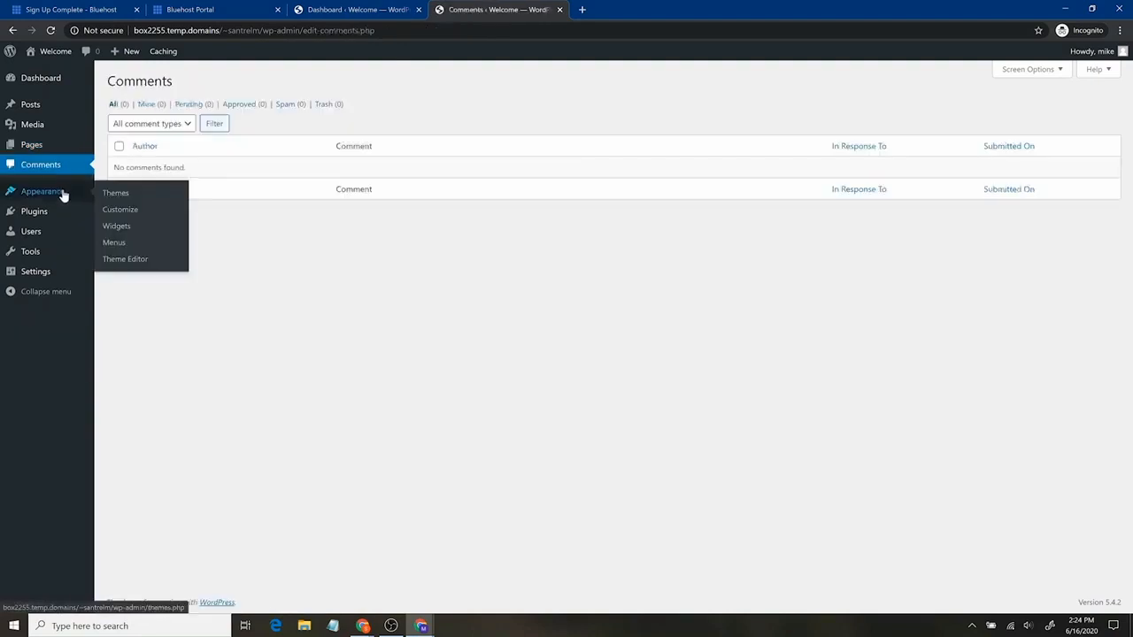
{"action": "left_click", "coordinate": [62, 194]}
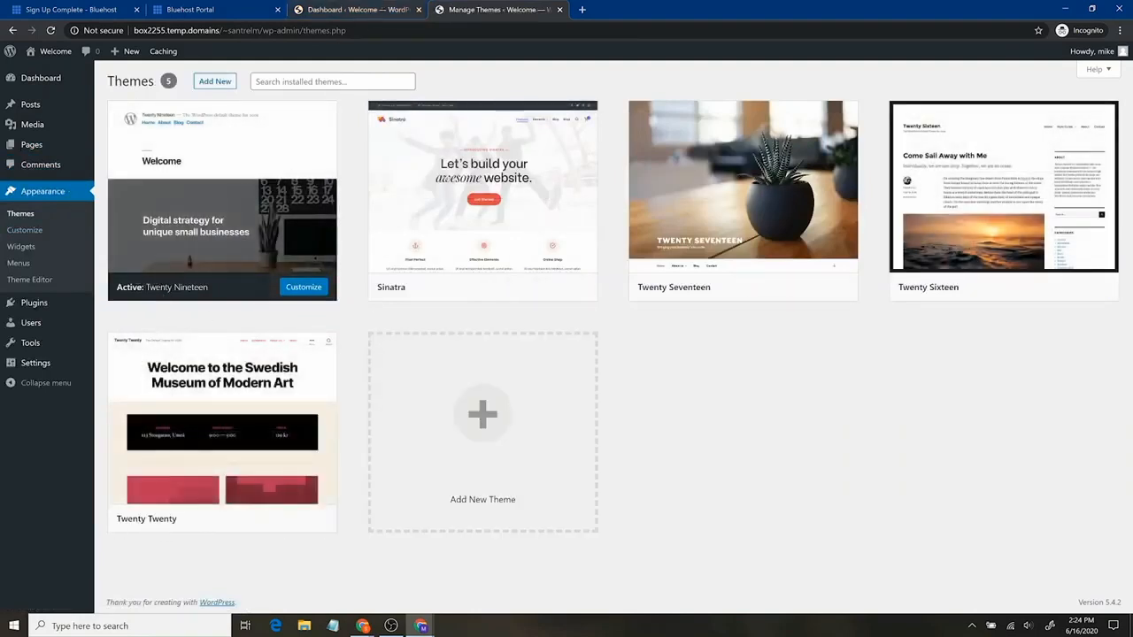
{"action": "mouse_move", "coordinate": [60, 54]}
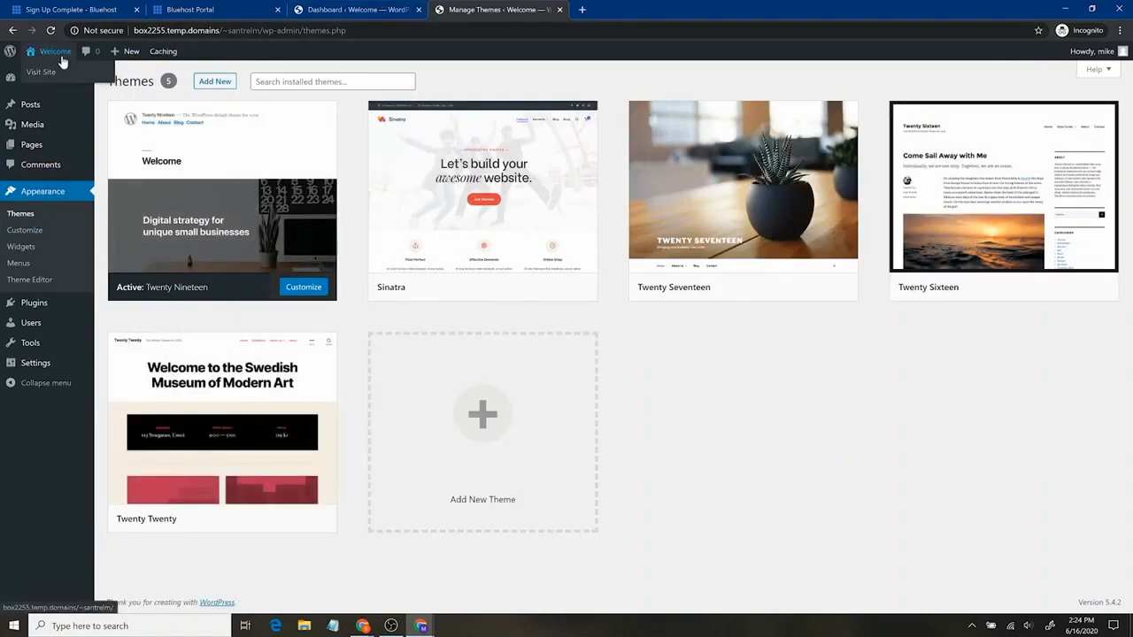
{"action": "middle_click", "coordinate": [62, 72]}
{"action": "left_click", "coordinate": [632, 9]}
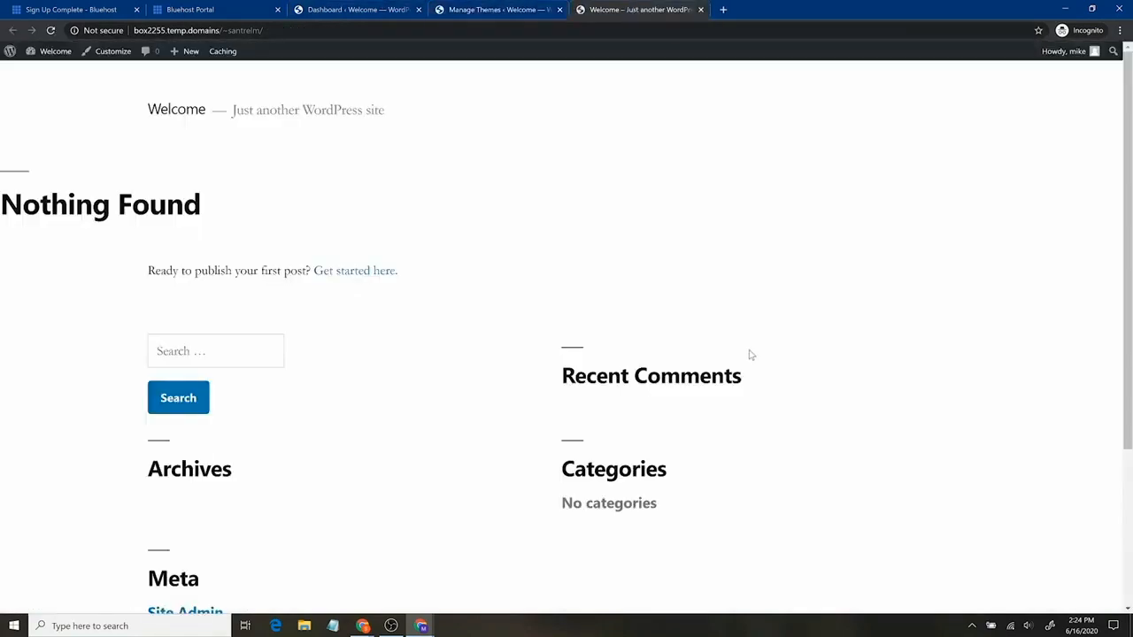
{"action": "left_click", "coordinate": [468, 9]}
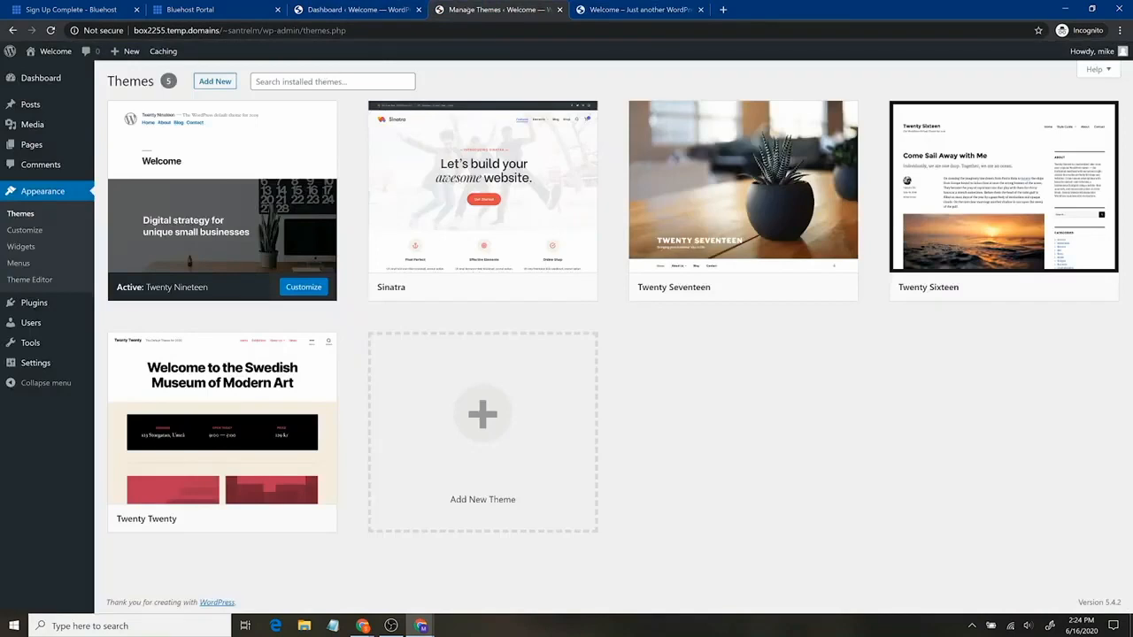
Try searching the installed themes for 'ast', then clear the search
{"action": "left_click", "coordinate": [333, 81]}
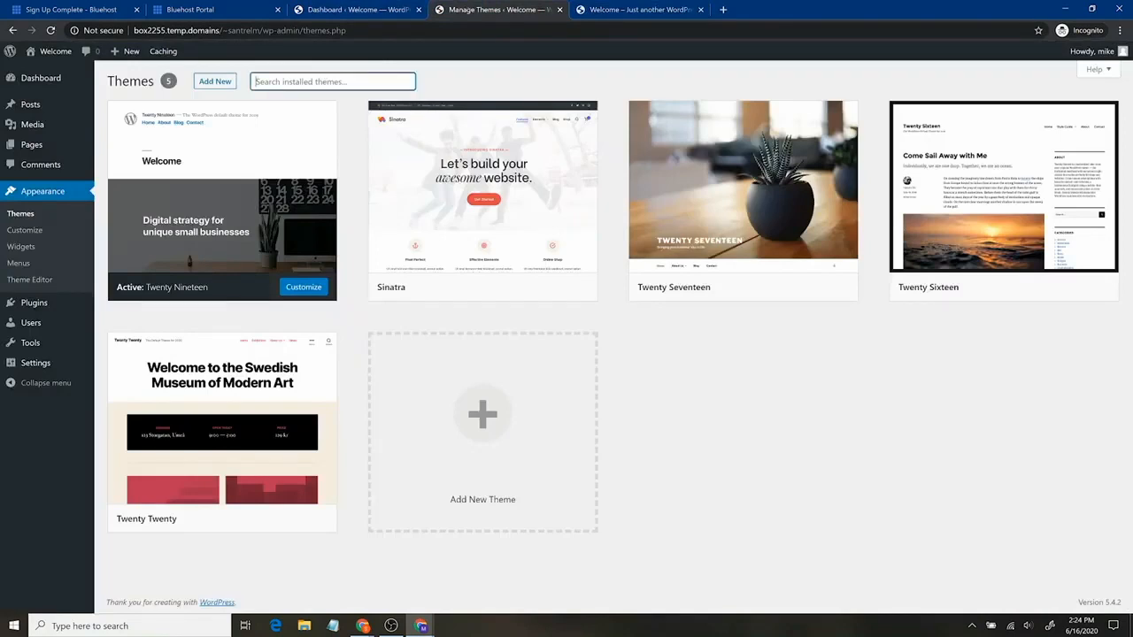
{"action": "type", "text": "astra"}
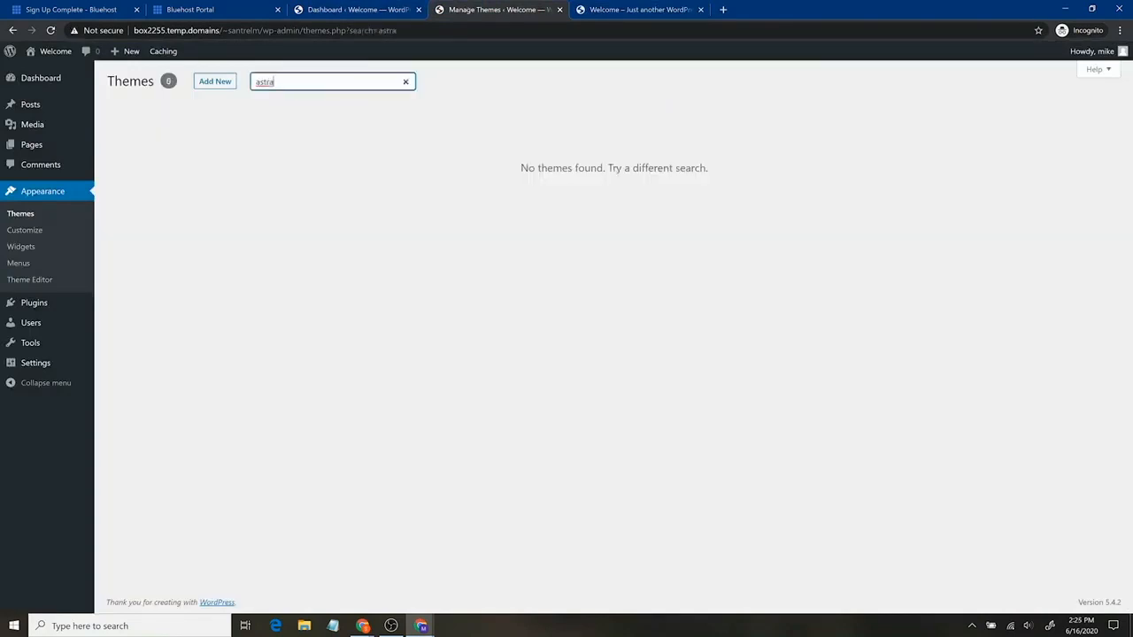
{"action": "key", "text": "BackSpace"}
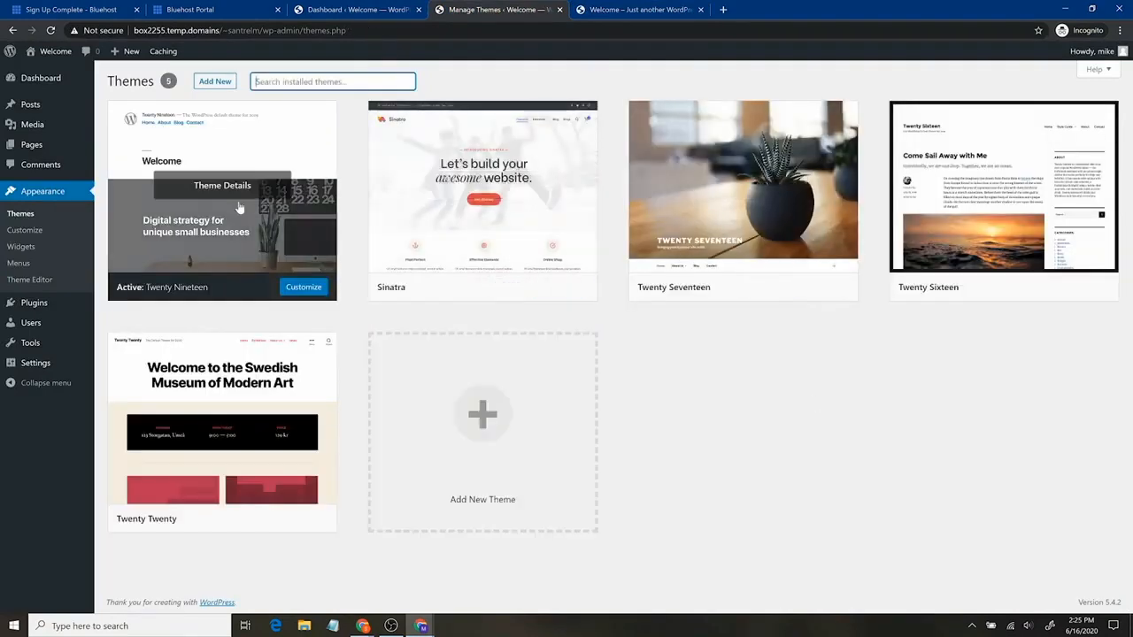
Search the theme directory for 'astra' to find Astra and Astral, and open a blank tab
{"action": "left_click", "coordinate": [223, 82]}
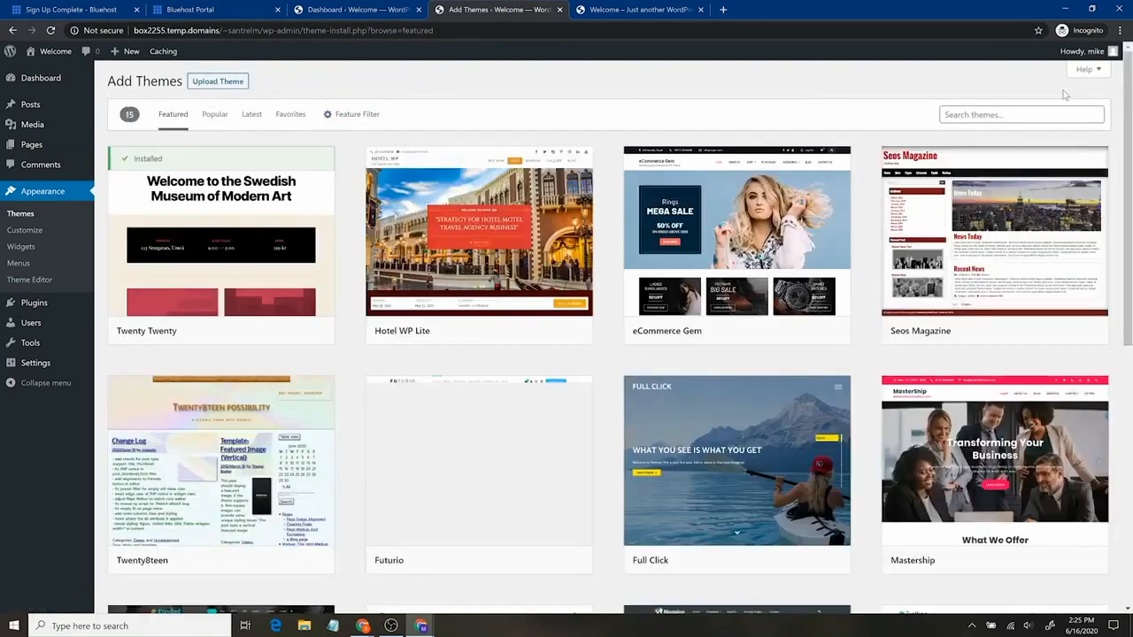
{"action": "left_click", "coordinate": [1000, 115]}
{"action": "type", "text": "astra"}
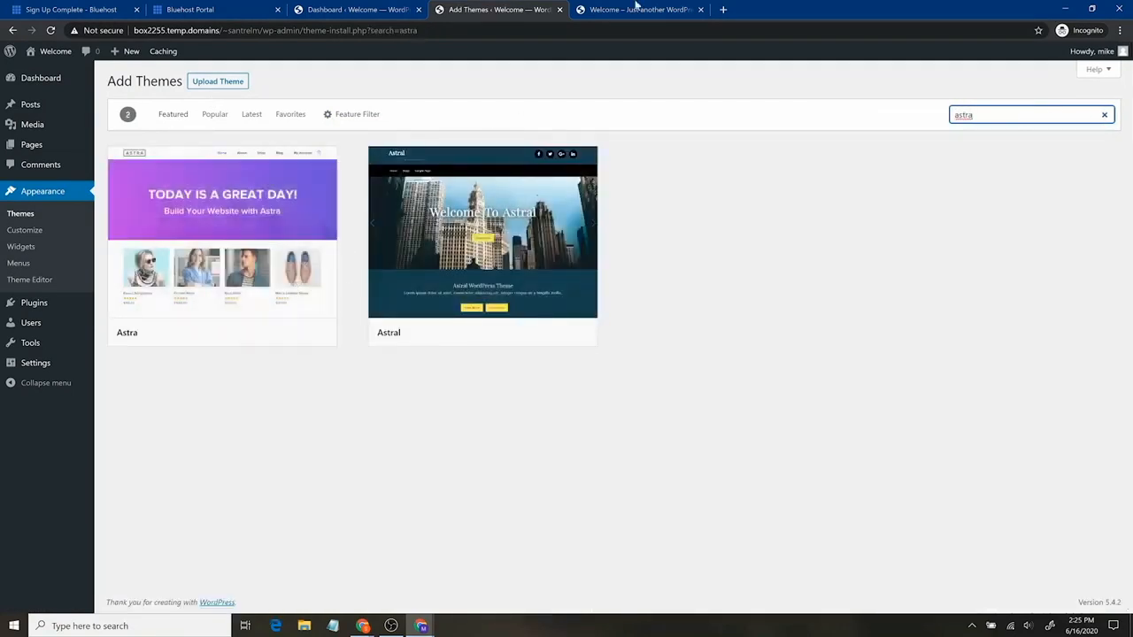
{"action": "left_click", "coordinate": [722, 10]}
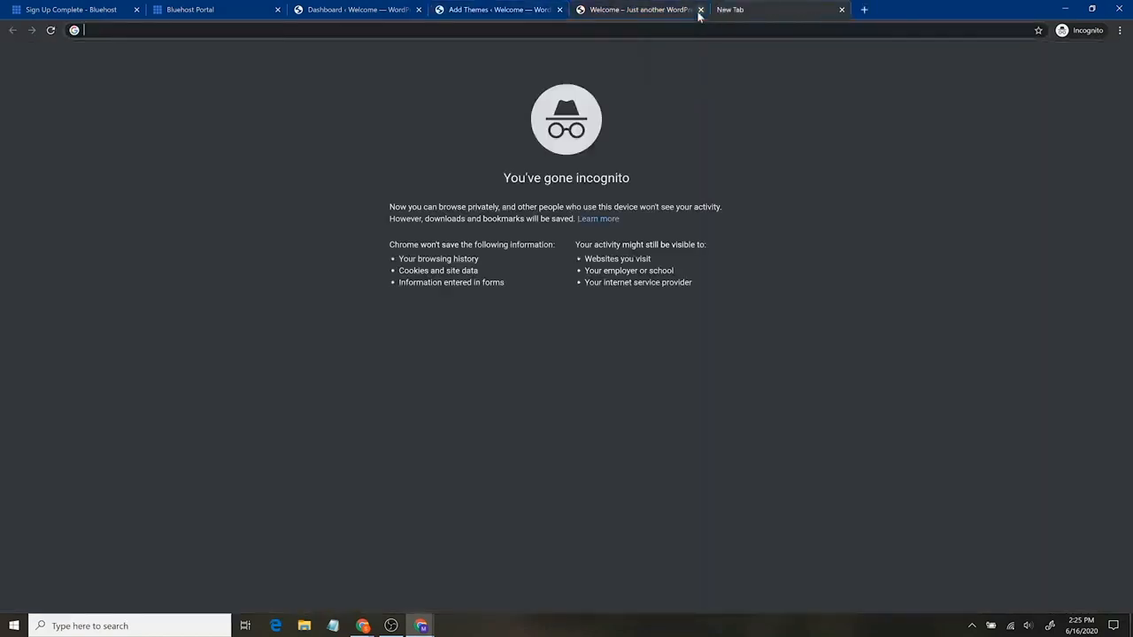
Load santrelmedia.com/astra in the new tab and scroll down the Astra homepage
{"action": "type", "text": "santrelmedia.com"}
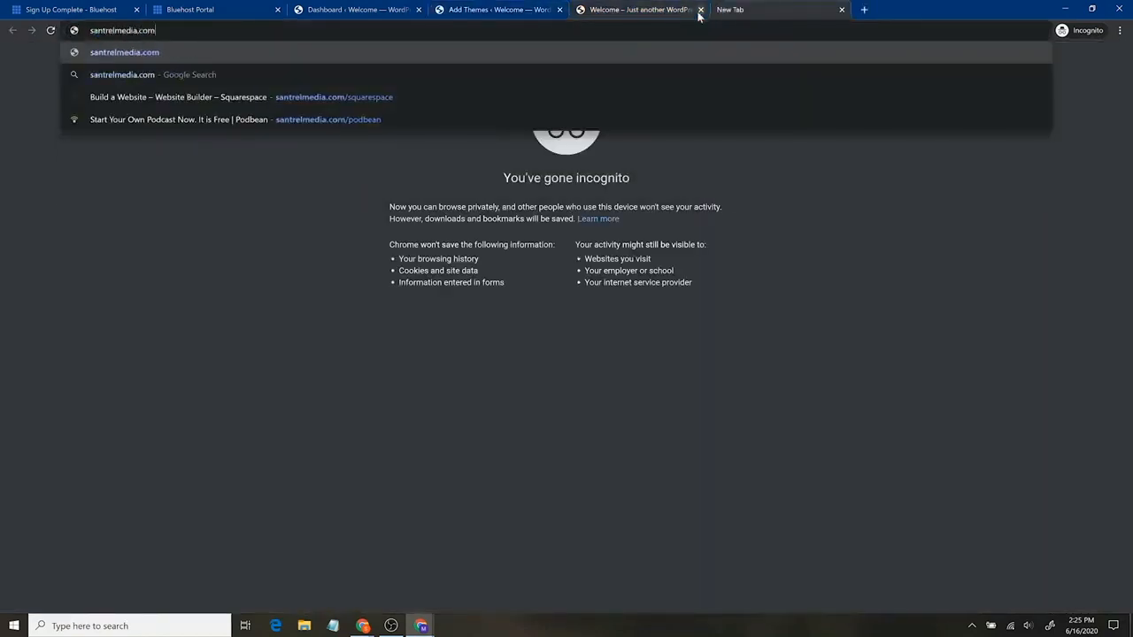
{"action": "type", "text": "/astra"}
{"action": "key", "text": "Return"}
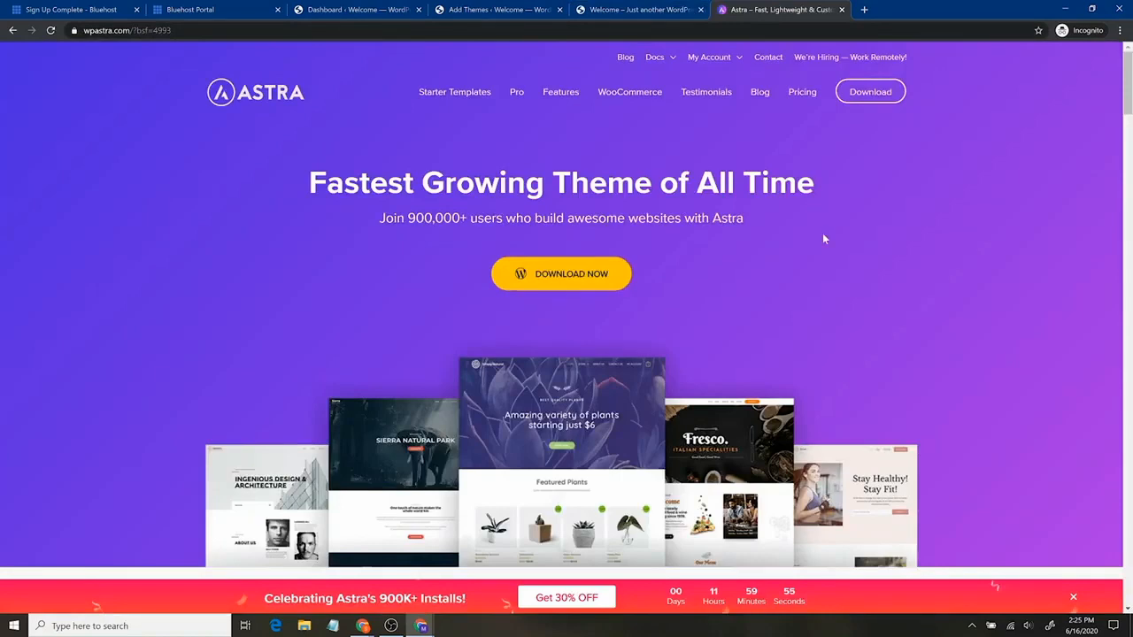
{"action": "scroll", "coordinate": [903, 273], "scroll_direction": "down", "scroll_amount": 3}
{"action": "scroll", "coordinate": [881, 278], "scroll_direction": "up", "scroll_amount": 3}
{"action": "scroll", "coordinate": [609, 312], "scroll_direction": "down", "scroll_amount": 5}
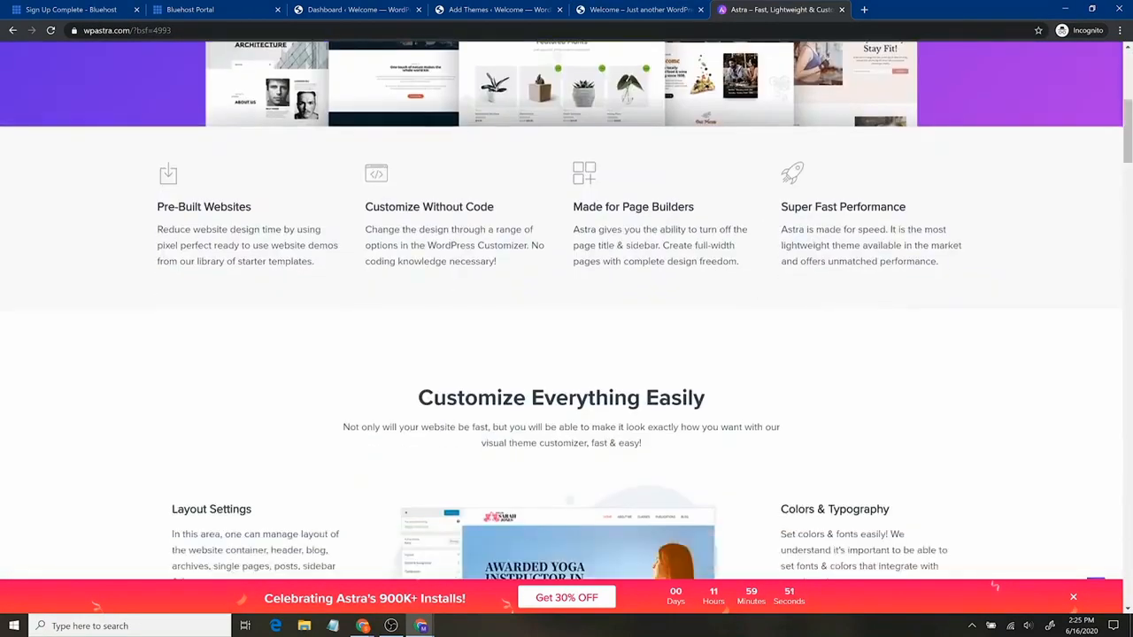
{"action": "scroll", "coordinate": [702, 282], "scroll_direction": "down", "scroll_amount": 4}
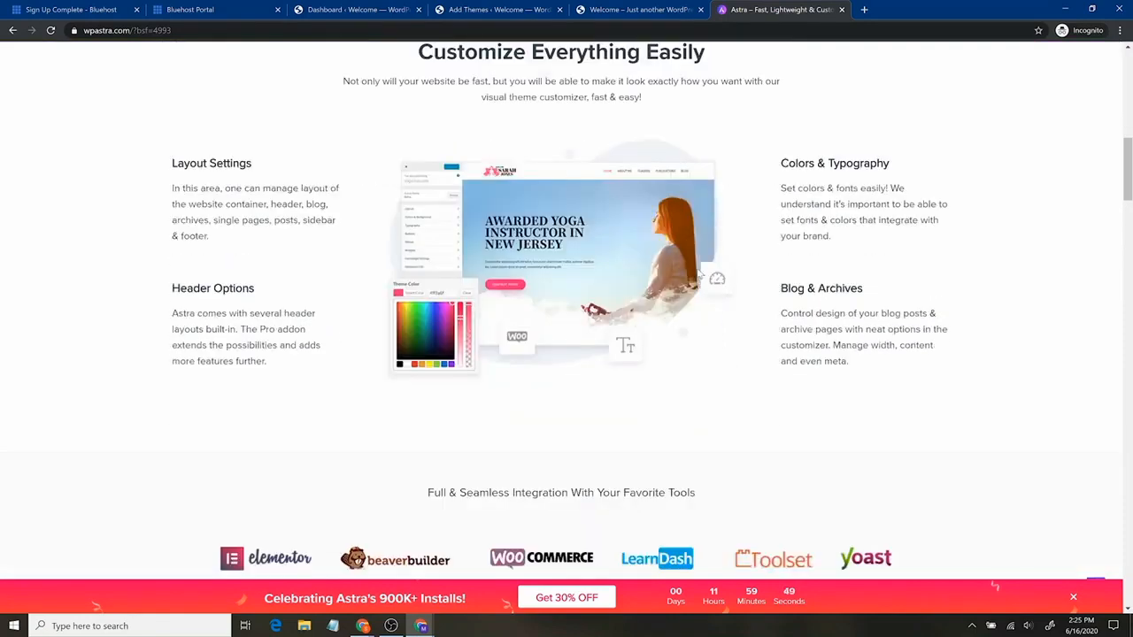
{"action": "scroll", "coordinate": [708, 277], "scroll_direction": "down", "scroll_amount": 3}
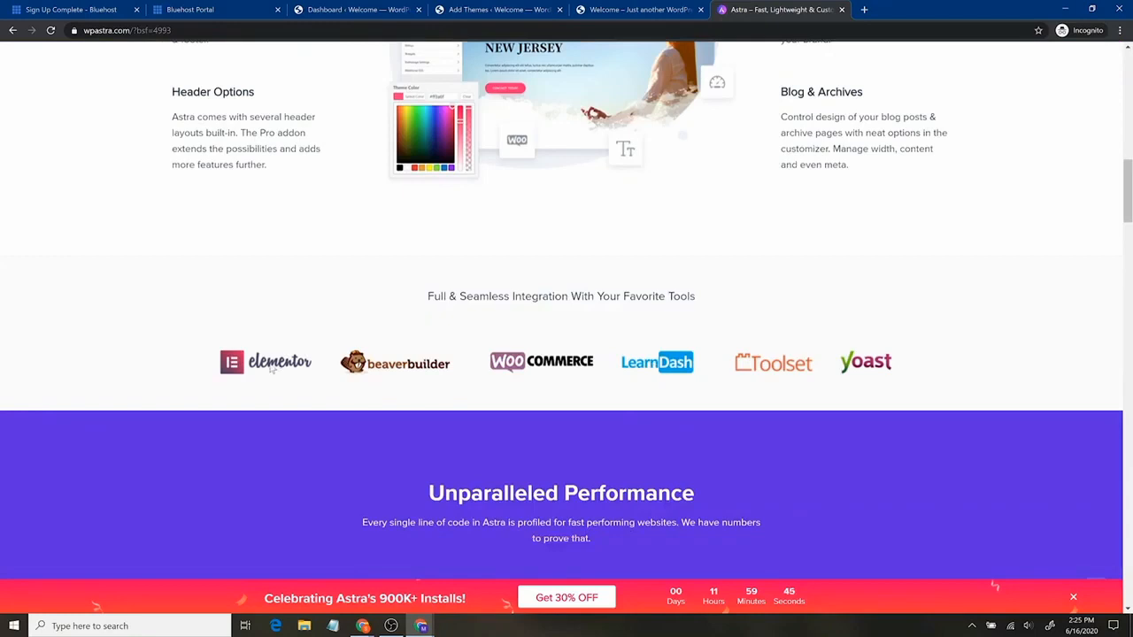
Close the duplicate Dashboard tab, keeping the Astra theme search results
{"action": "left_click", "coordinate": [352, 10]}
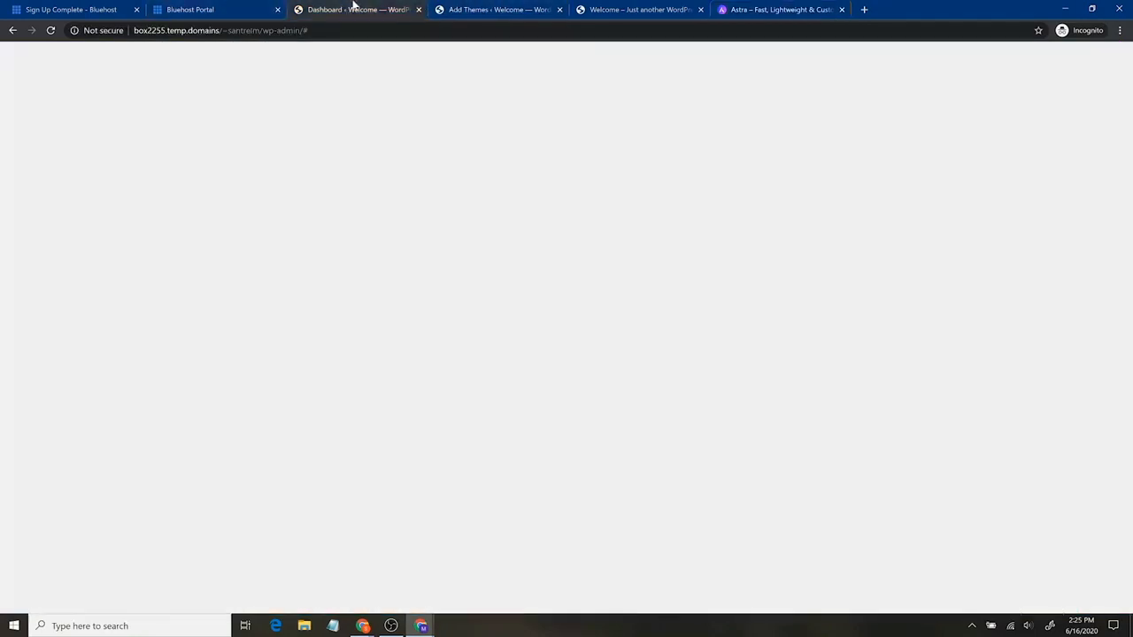
{"action": "left_click", "coordinate": [473, 10]}
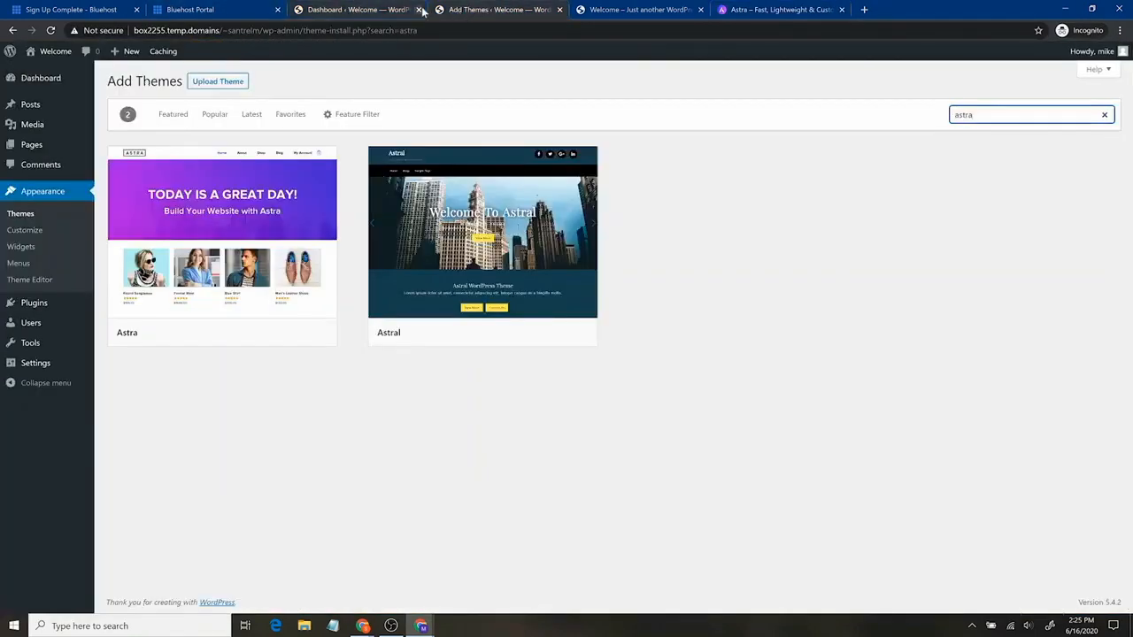
{"action": "left_click", "coordinate": [420, 10]}
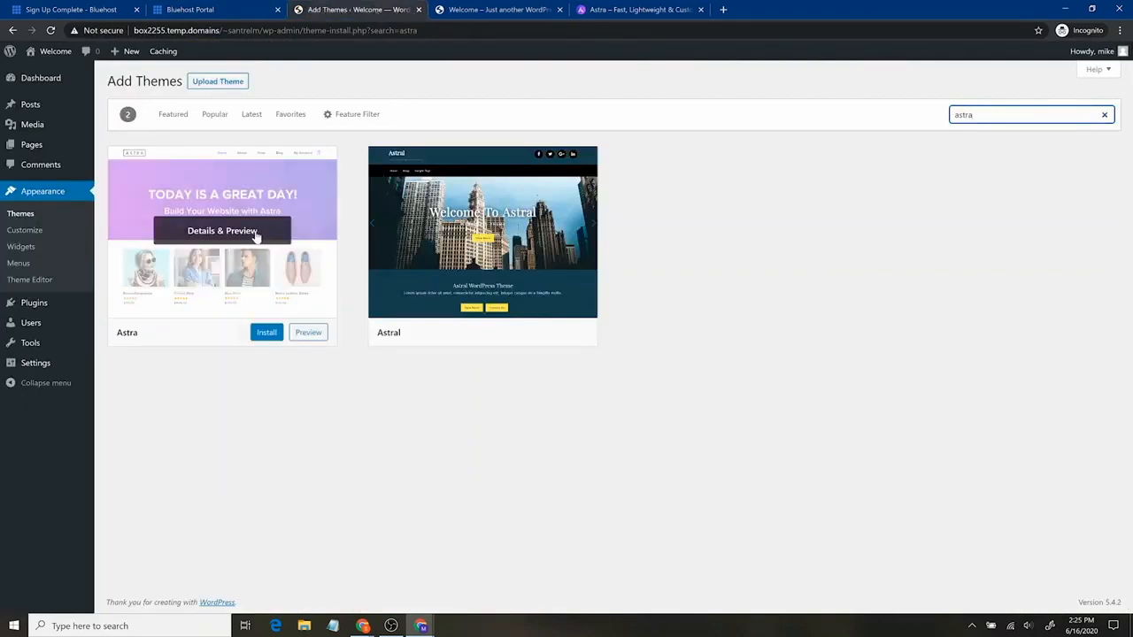
Install and activate the Astra theme, then go to Plugins > Add New
{"action": "left_click", "coordinate": [264, 333]}
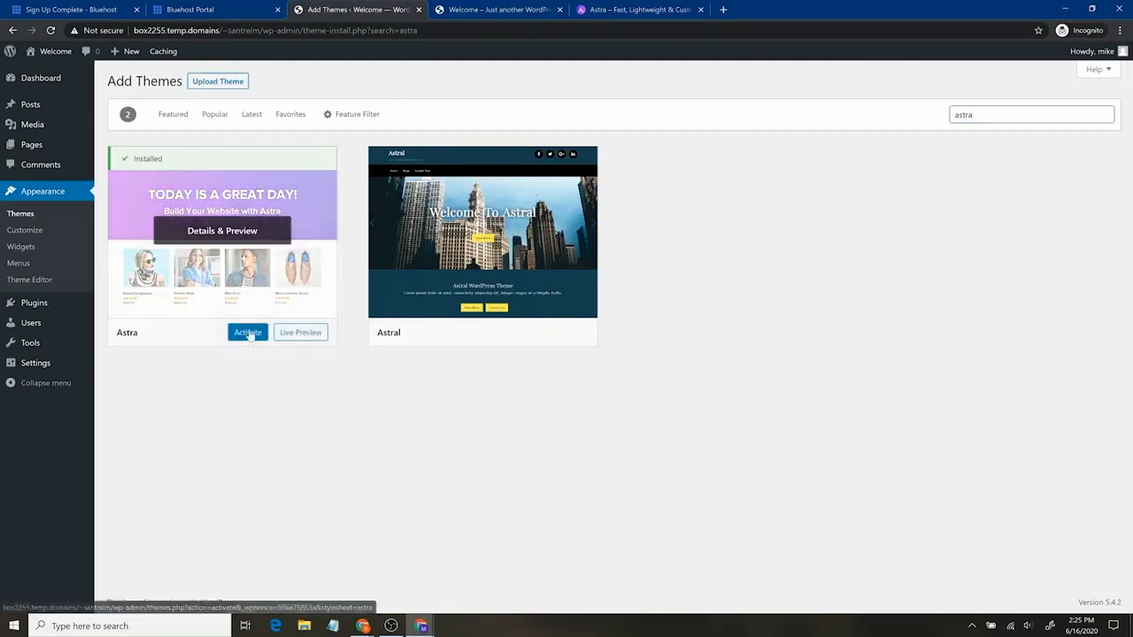
{"action": "left_click", "coordinate": [247, 333]}
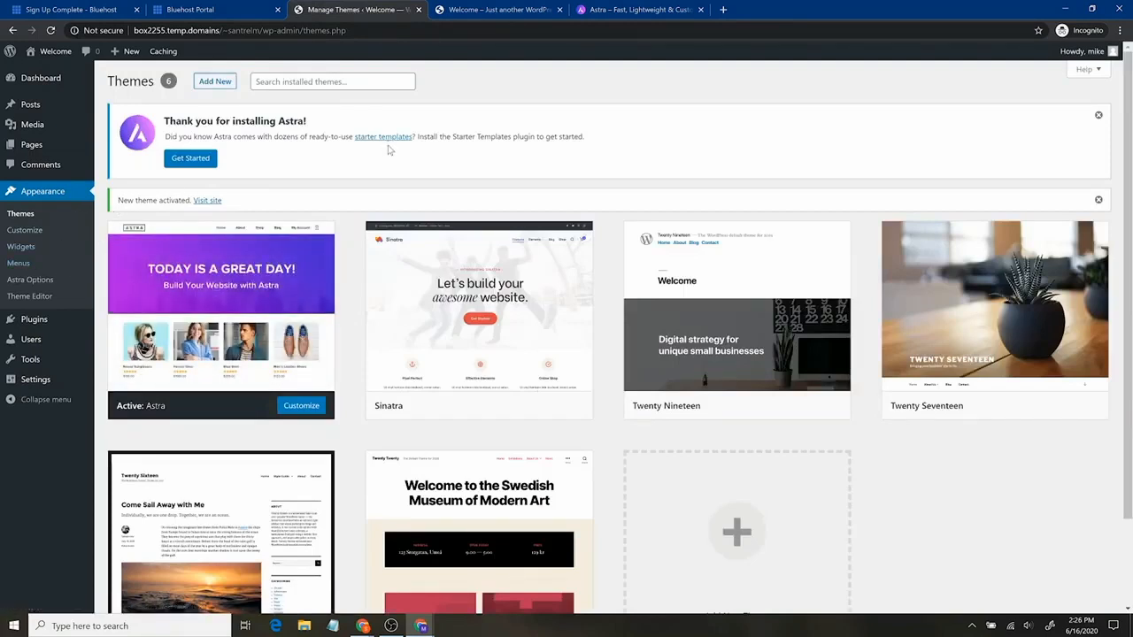
{"action": "mouse_move", "coordinate": [46, 327]}
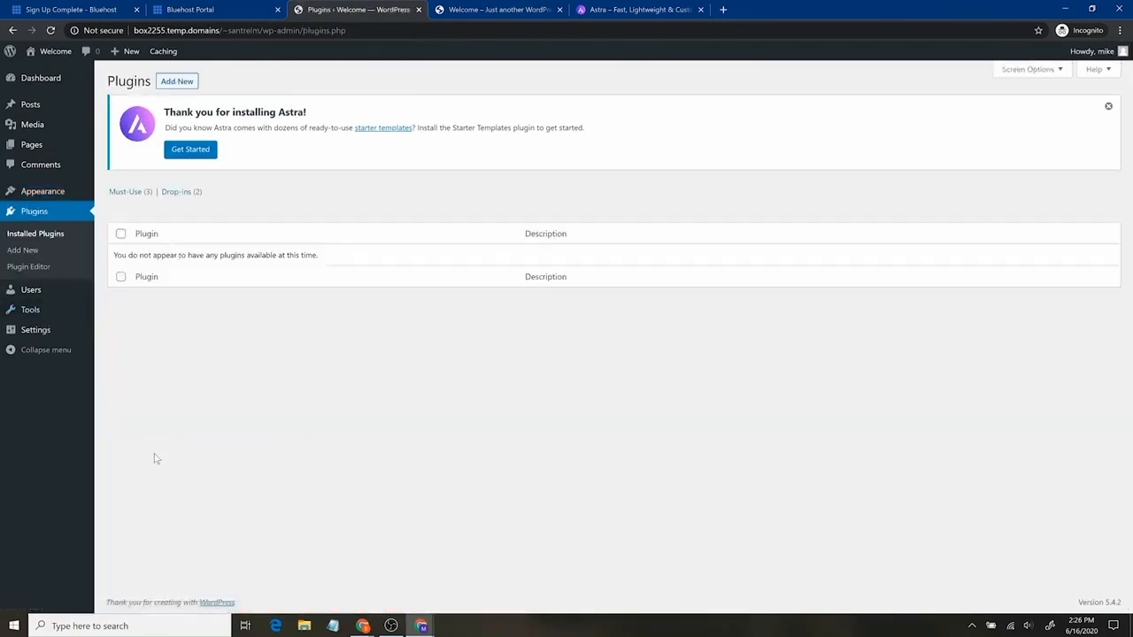
{"action": "left_click", "coordinate": [172, 82]}
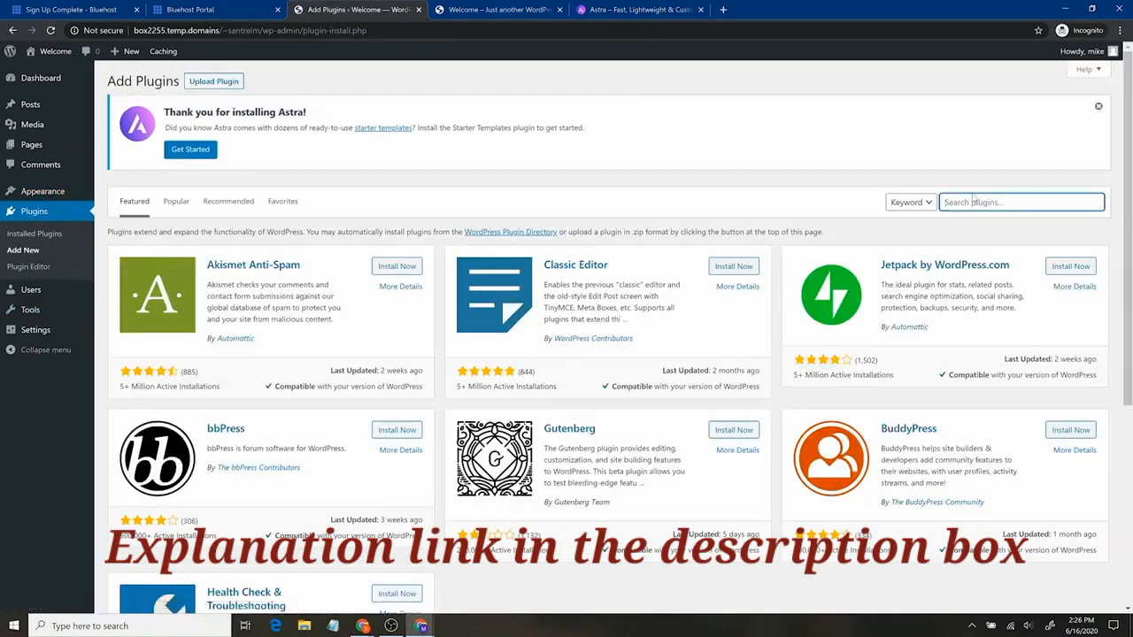
Load santrelmedia.com/elementor in a new tab and scroll through the Elementor homepage
{"action": "key", "text": "ctrl+t"}
{"action": "type", "text": "san"}
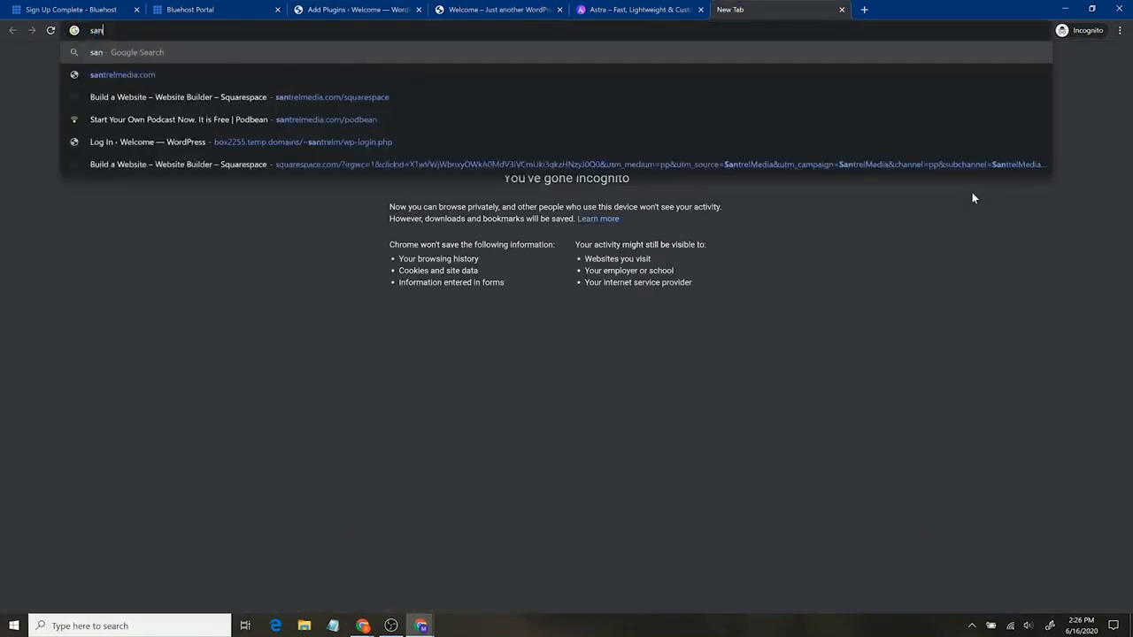
{"action": "type", "text": "trelmedia.com"}
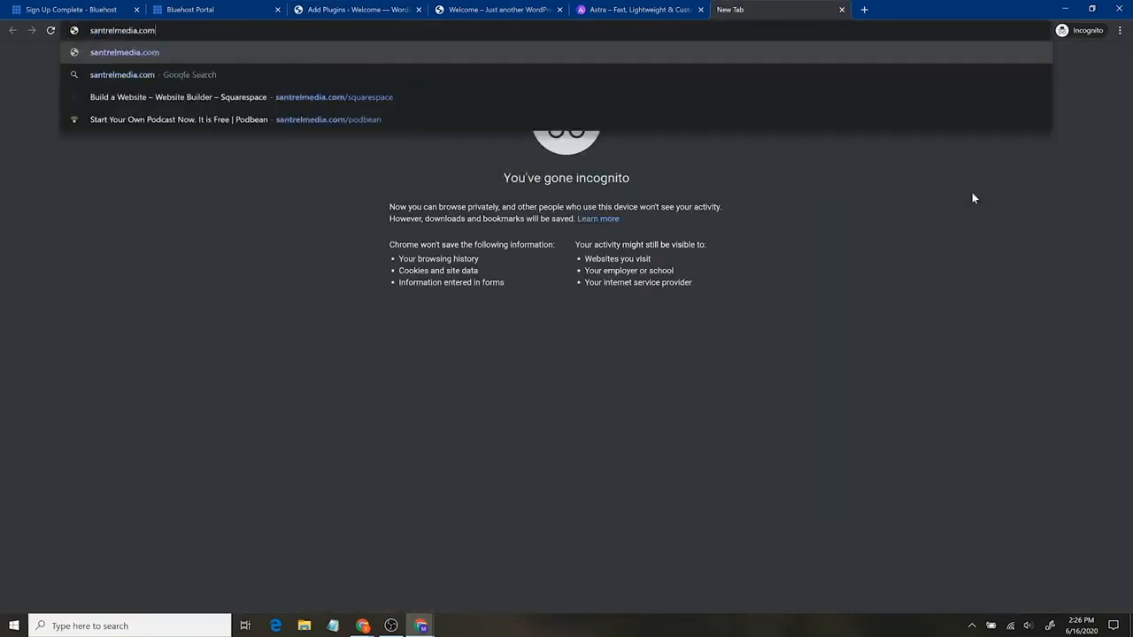
{"action": "type", "text": "/elementor"}
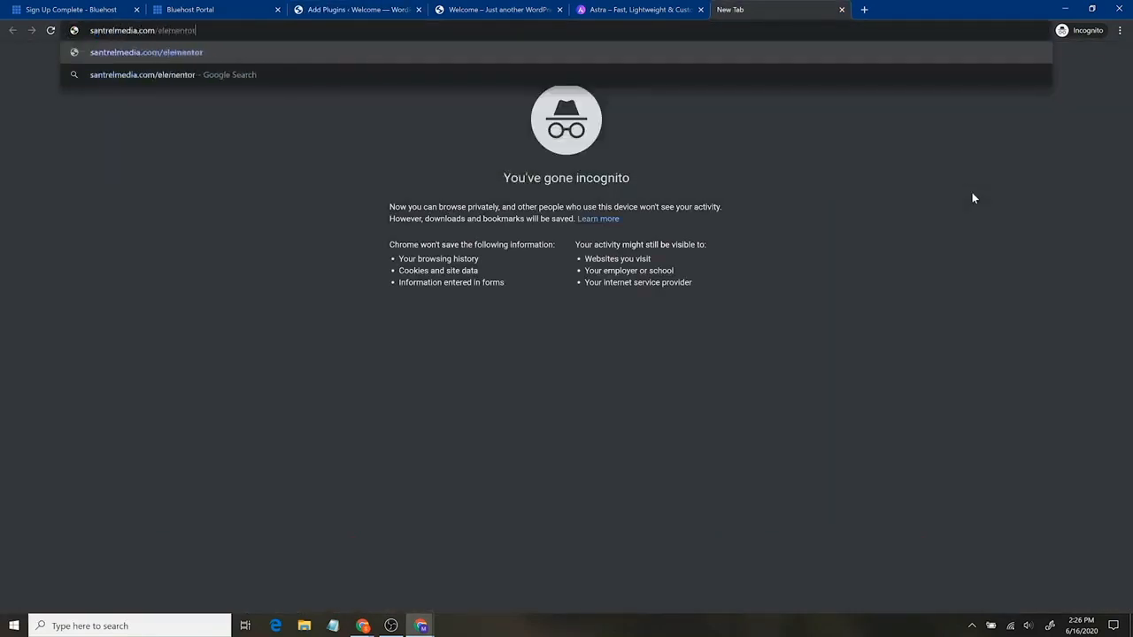
{"action": "key", "text": "Return"}
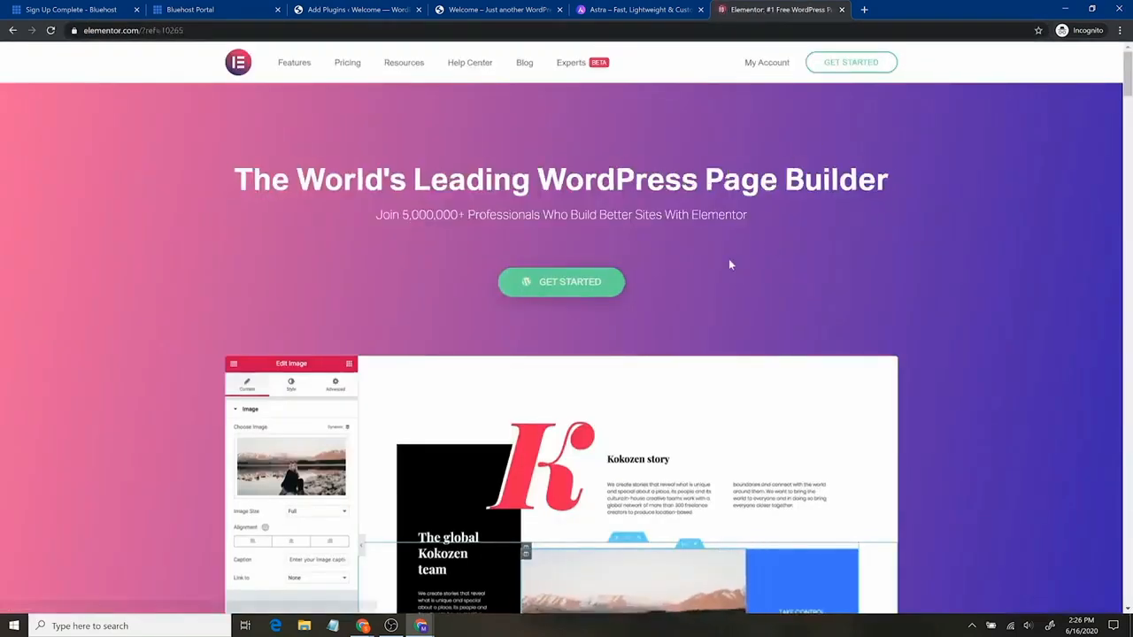
{"action": "scroll", "coordinate": [706, 283], "scroll_direction": "down", "scroll_amount": 5}
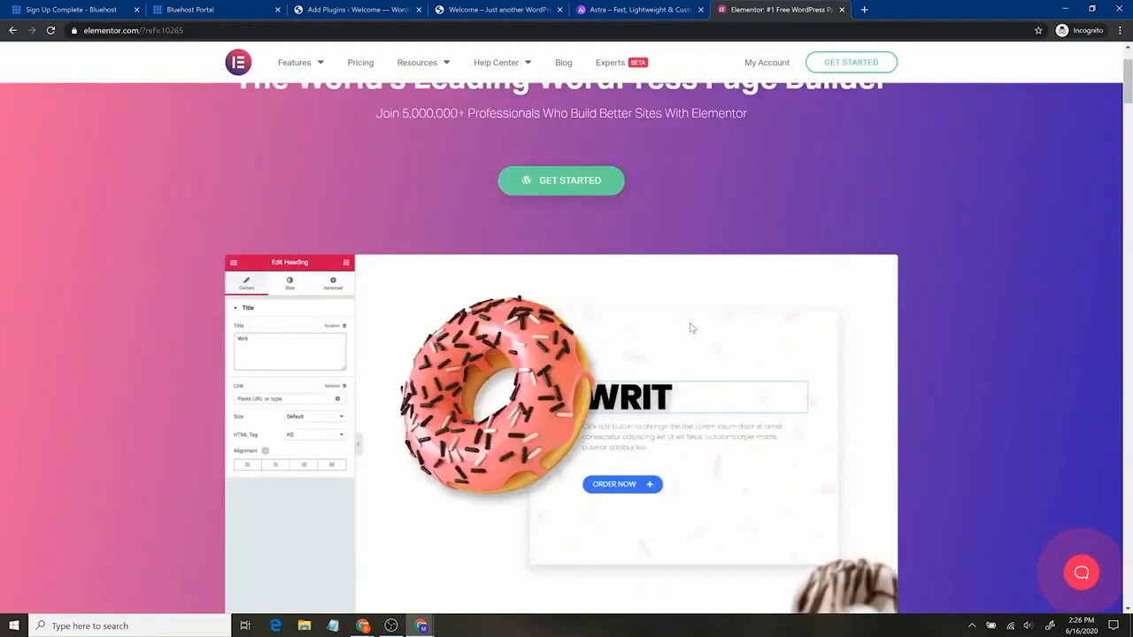
{"action": "scroll", "coordinate": [691, 332], "scroll_direction": "down", "scroll_amount": 2}
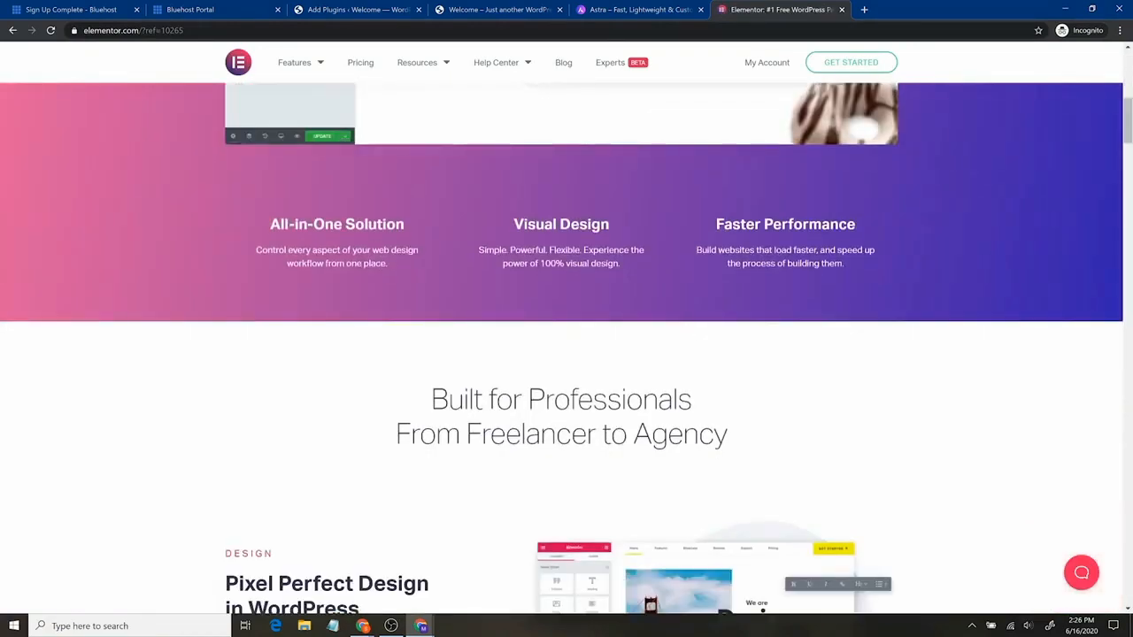
{"action": "scroll", "coordinate": [688, 324], "scroll_direction": "down", "scroll_amount": 6}
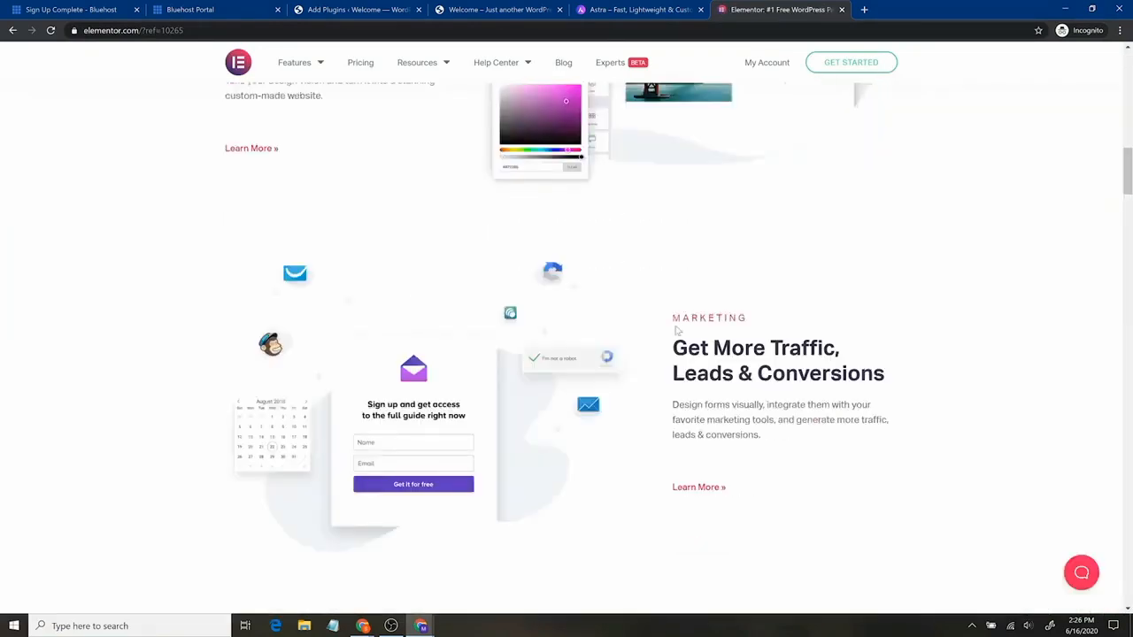
{"action": "scroll", "coordinate": [690, 428], "scroll_direction": "up", "scroll_amount": 4}
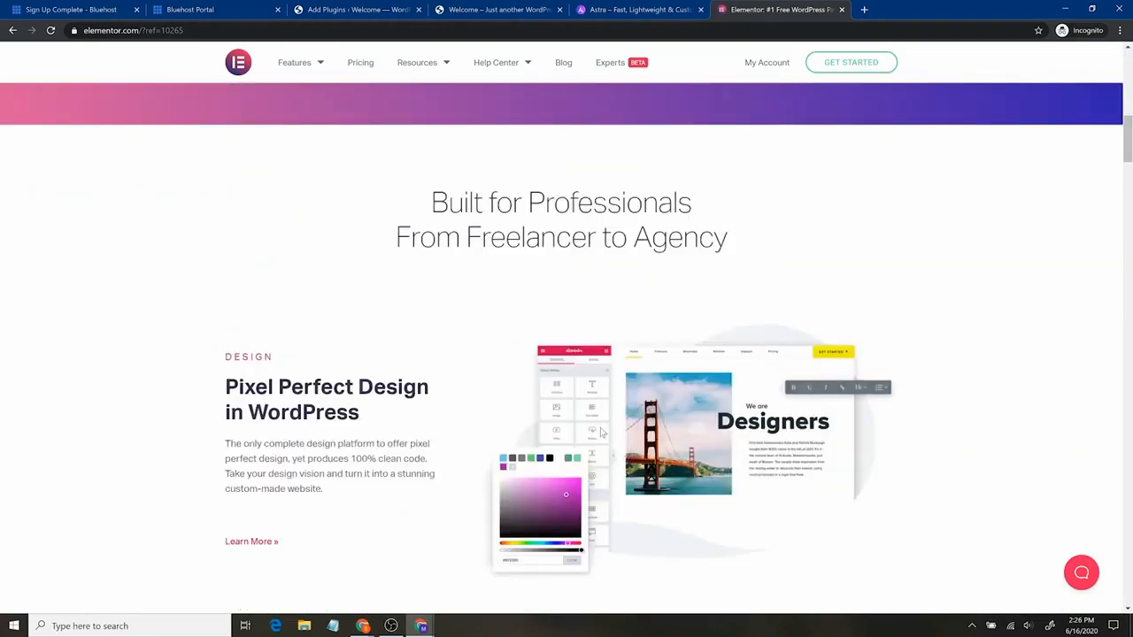
{"action": "scroll", "coordinate": [645, 335], "scroll_direction": "up", "scroll_amount": 5}
Search plugins for 'ele', install and activate Elementor Page Builder, and confirm it's the only plugin
{"action": "scroll", "coordinate": [658, 319], "scroll_direction": "up", "scroll_amount": 3}
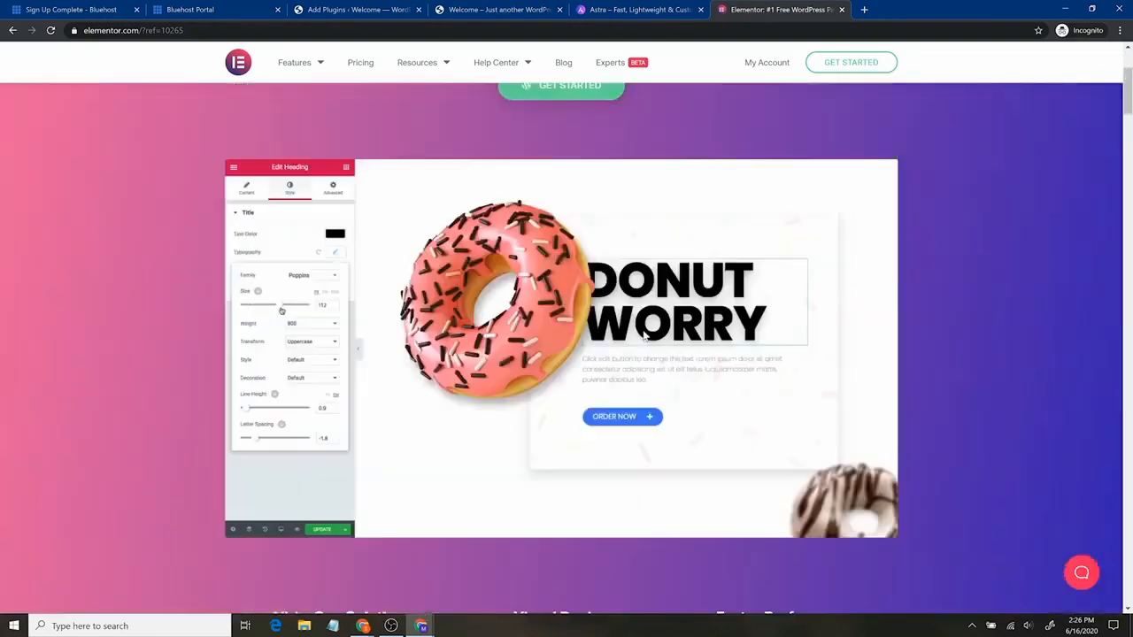
{"action": "left_click", "coordinate": [356, 9]}
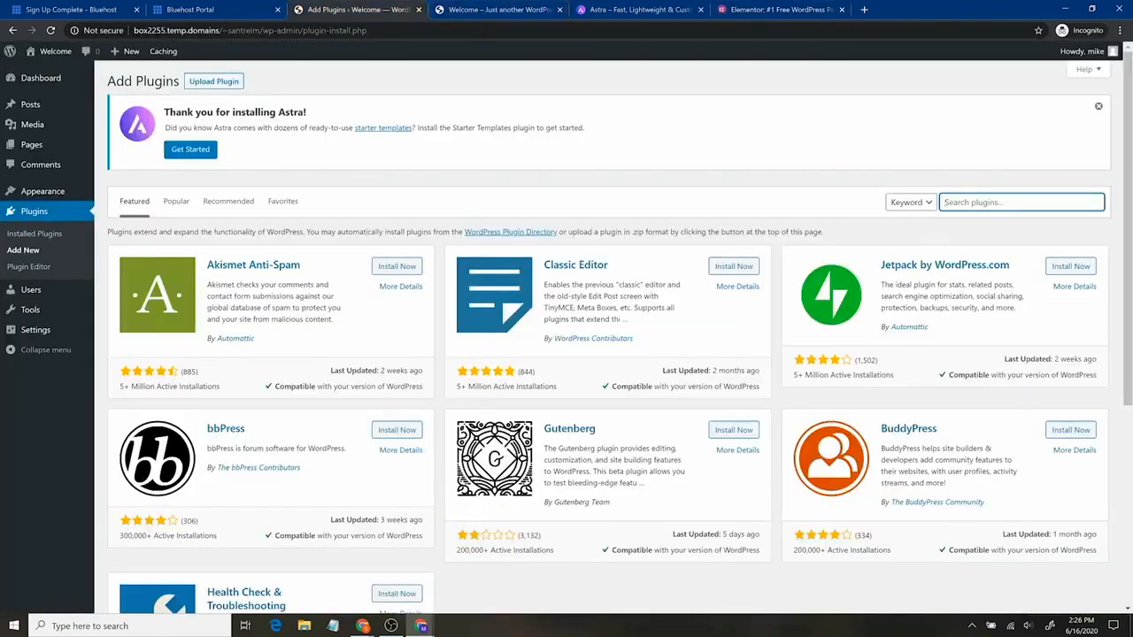
{"action": "type", "text": "elementor"}
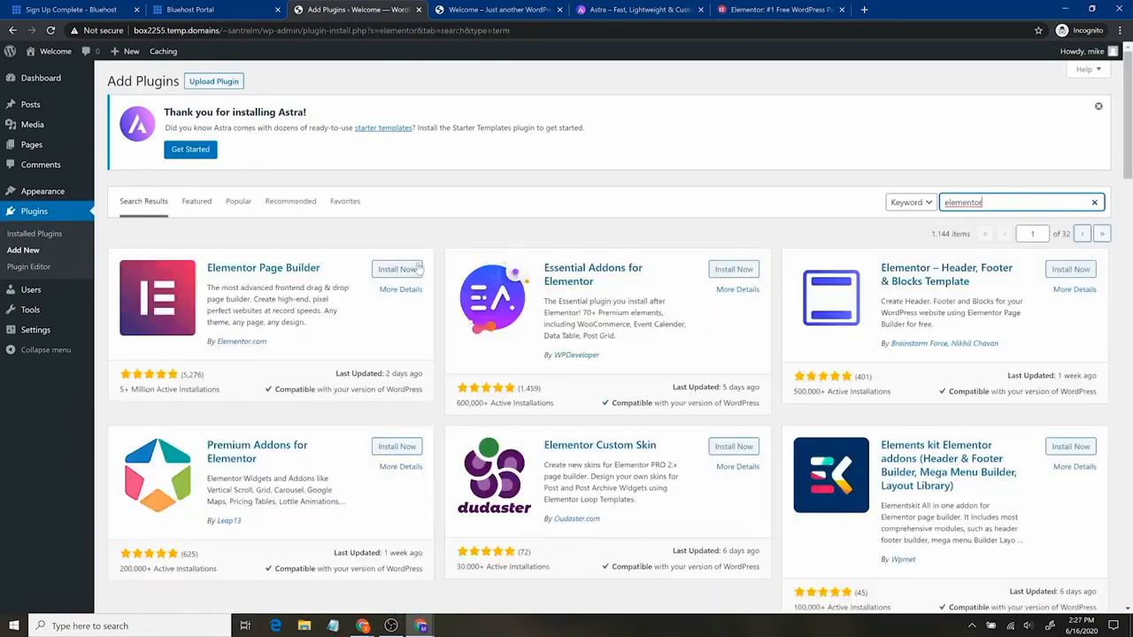
{"action": "left_click", "coordinate": [416, 269]}
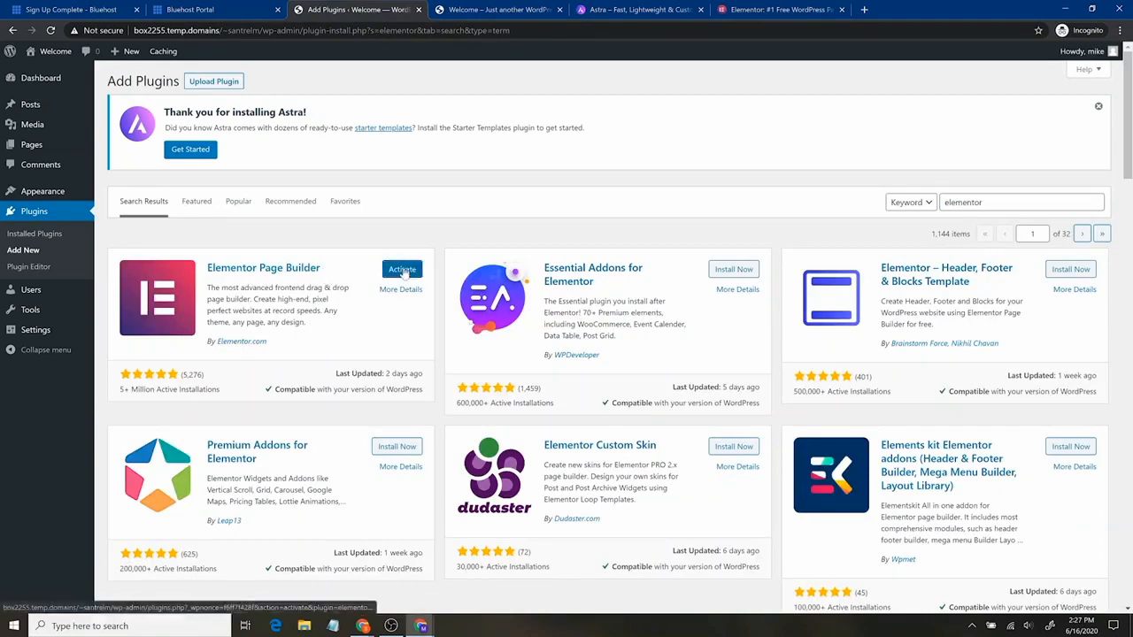
{"action": "left_click", "coordinate": [403, 271]}
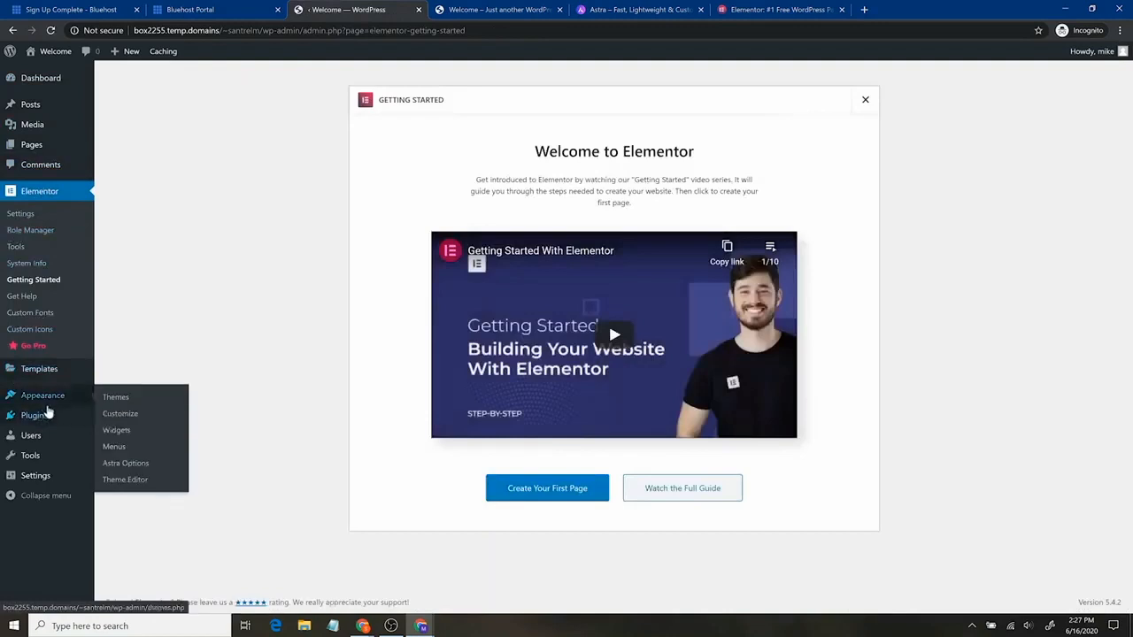
{"action": "left_click", "coordinate": [49, 423]}
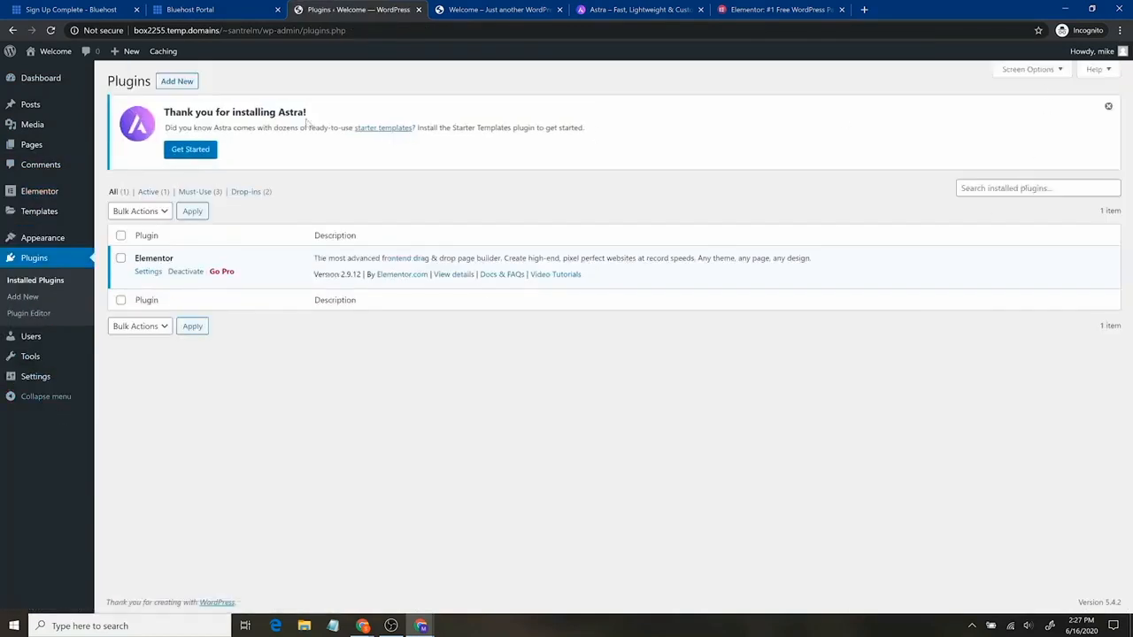
{"action": "left_click", "coordinate": [177, 83]}
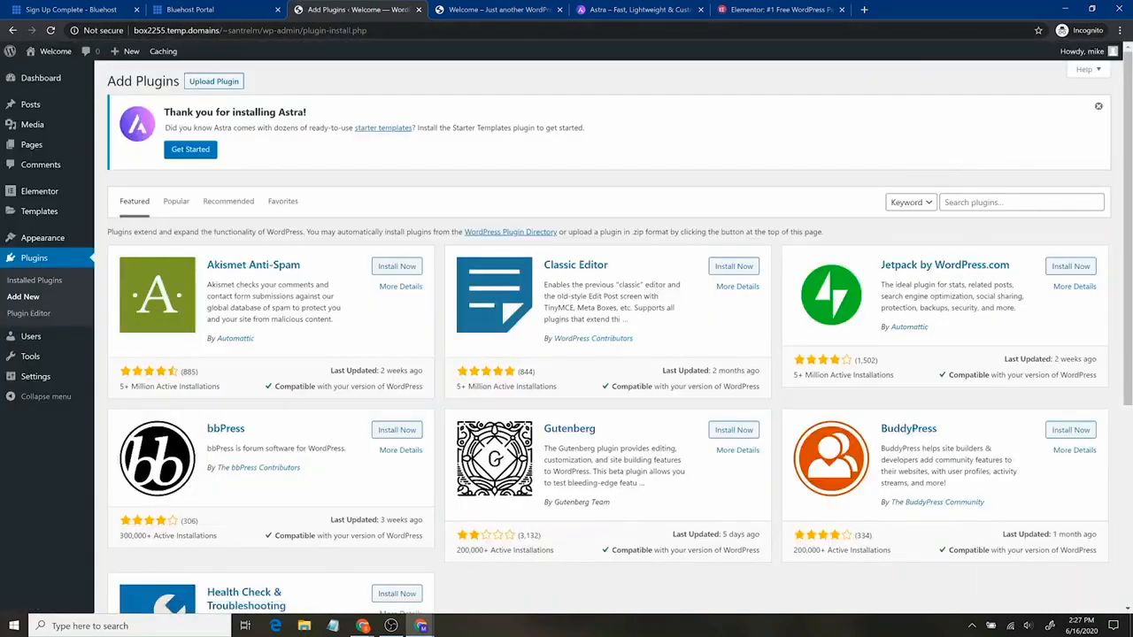
Search plugins for 'en', install and activate Envato Elements, then open Astra Options
{"action": "left_click", "coordinate": [1022, 203]}
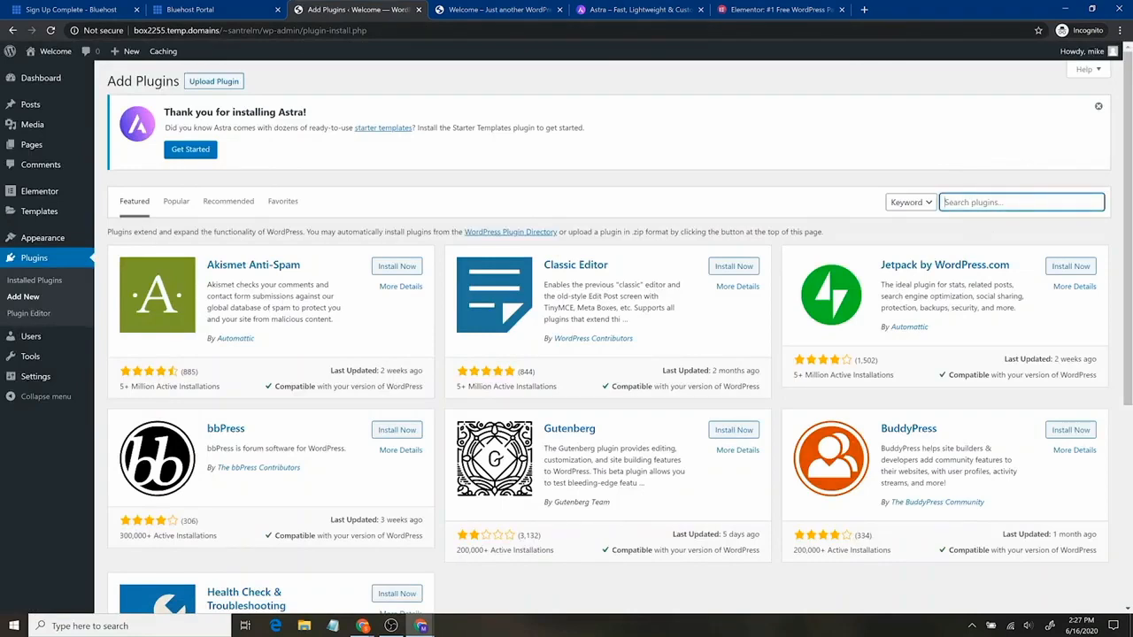
{"action": "type", "text": "envato"}
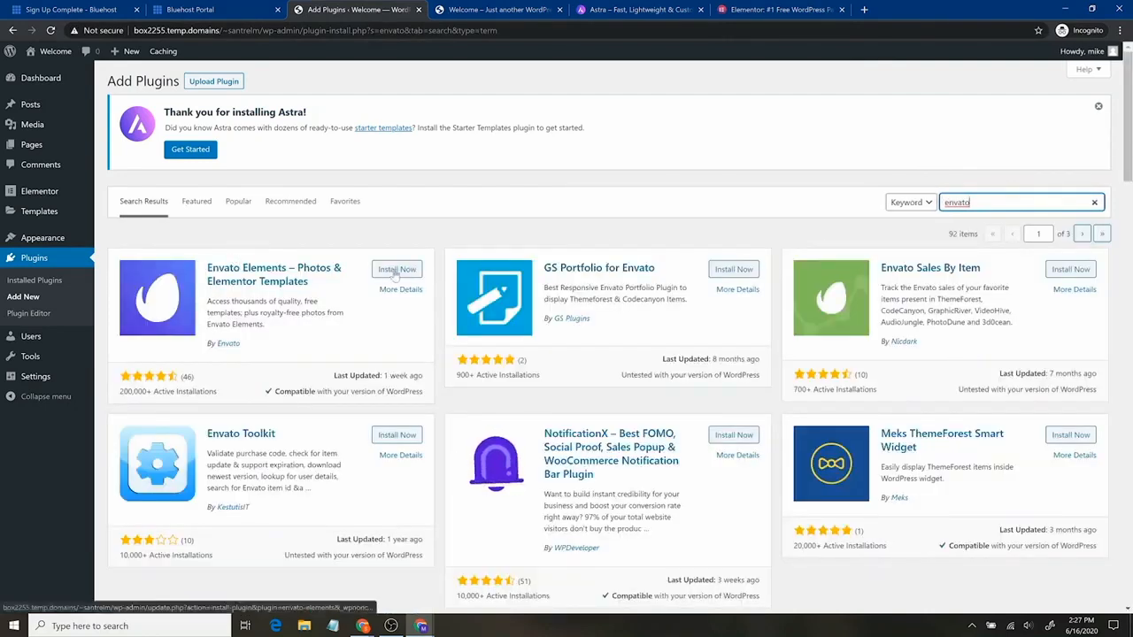
{"action": "left_click", "coordinate": [393, 269]}
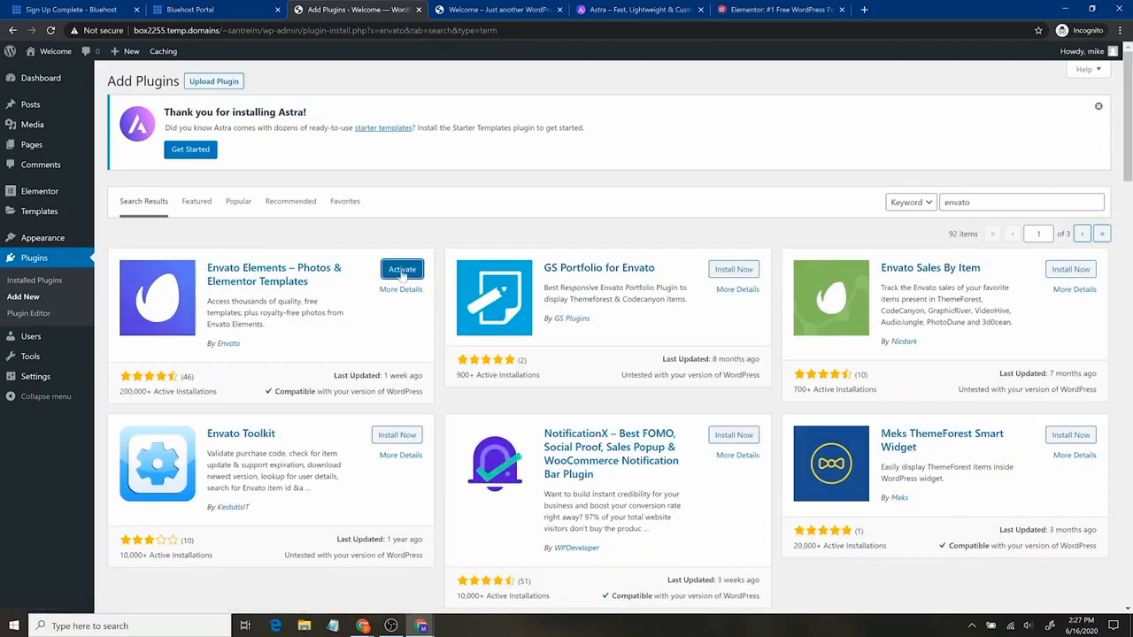
{"action": "left_click", "coordinate": [401, 271]}
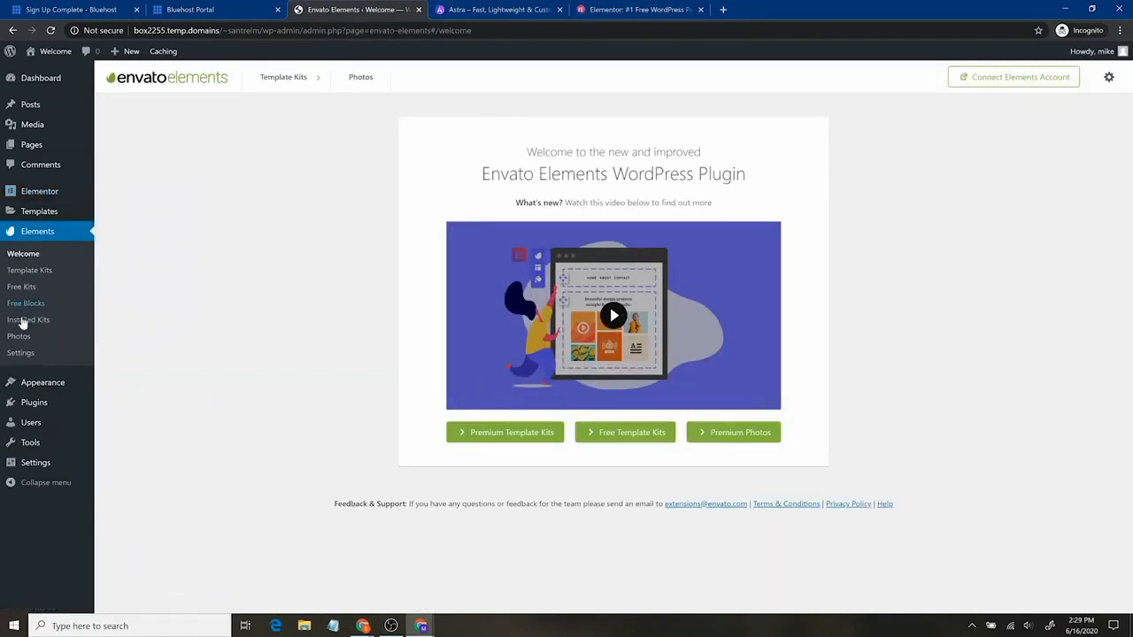
{"action": "mouse_move", "coordinate": [37, 379]}
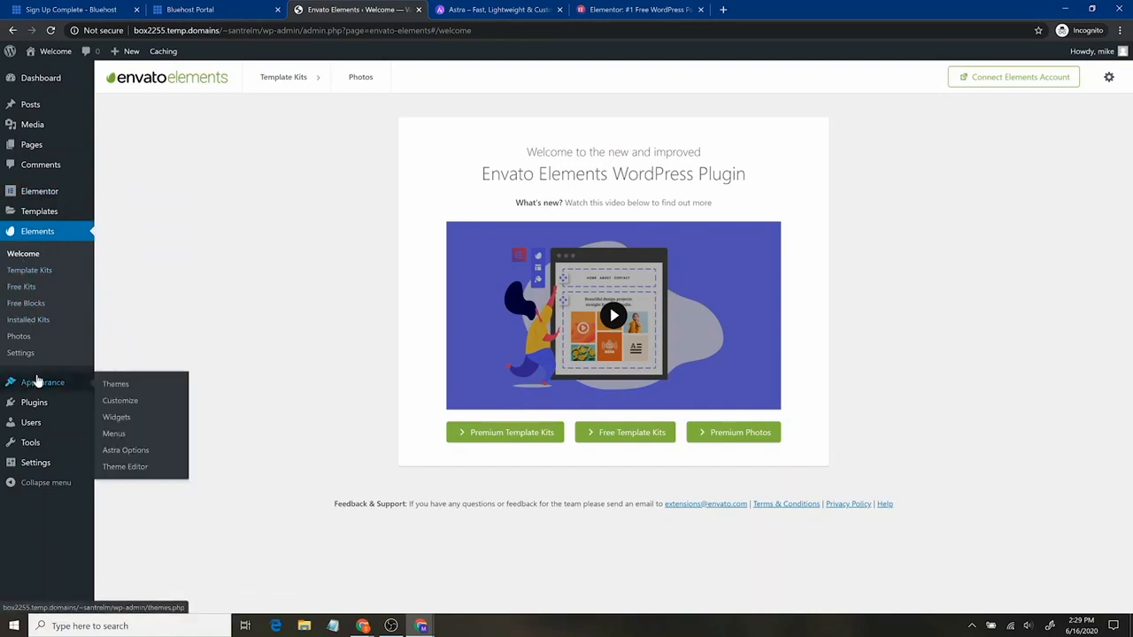
{"action": "left_click", "coordinate": [129, 453]}
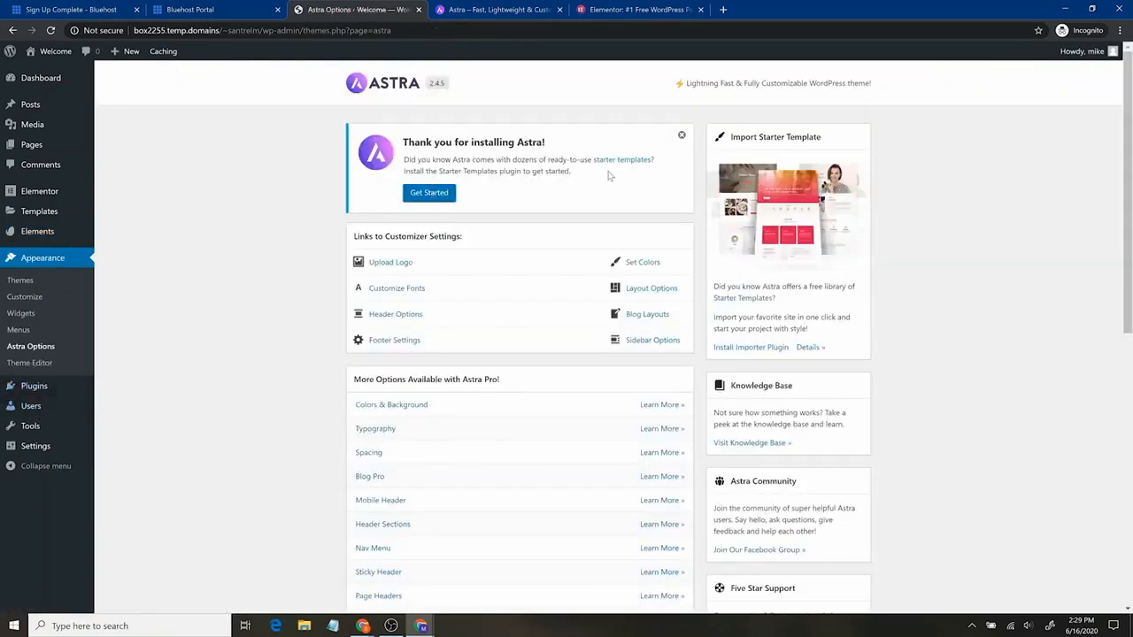
Install and activate Starter Templates from the Astra welcome notice's Get Started button
{"action": "left_click", "coordinate": [431, 197]}
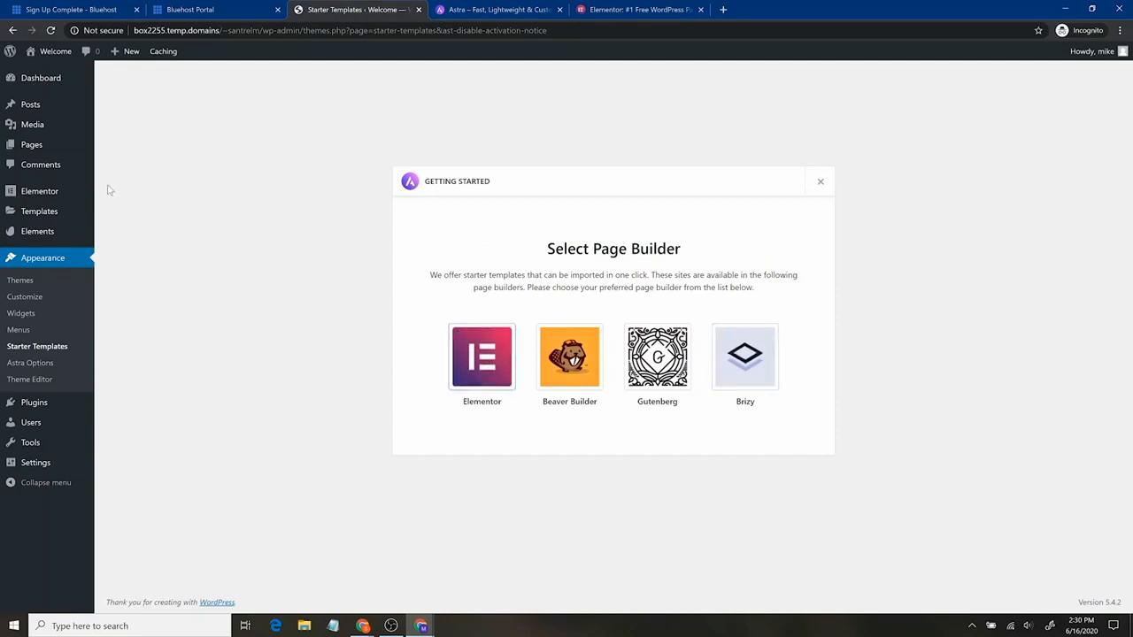
Choose Elementor as page builder, filter templates to Free, and browse to Windows & Doors Services
{"action": "left_click", "coordinate": [481, 363]}
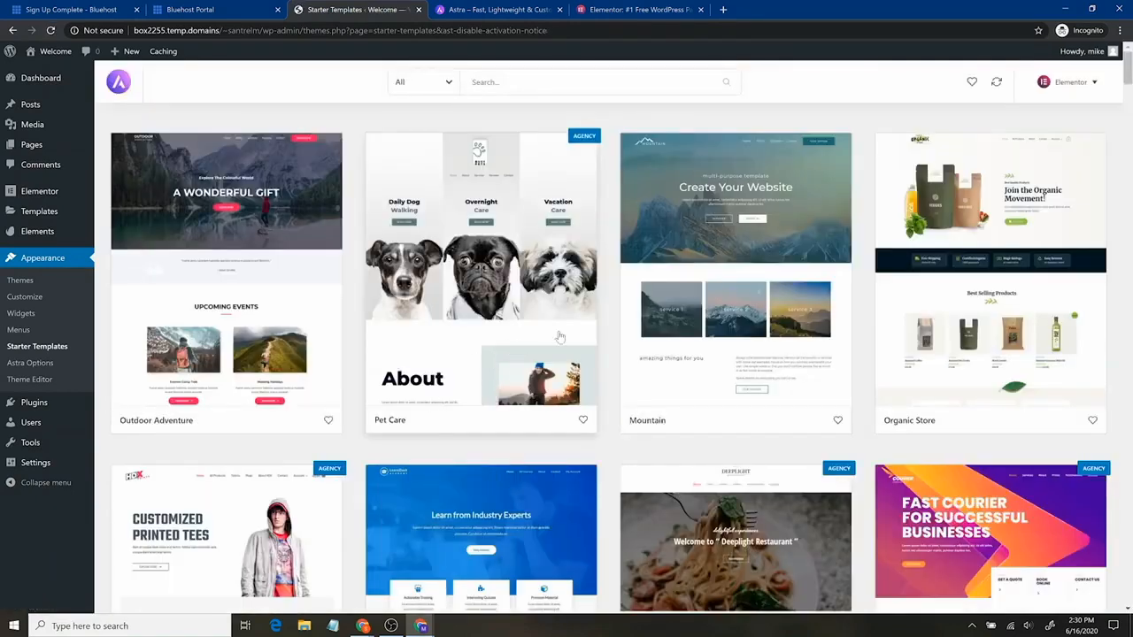
{"action": "left_click", "coordinate": [1098, 85]}
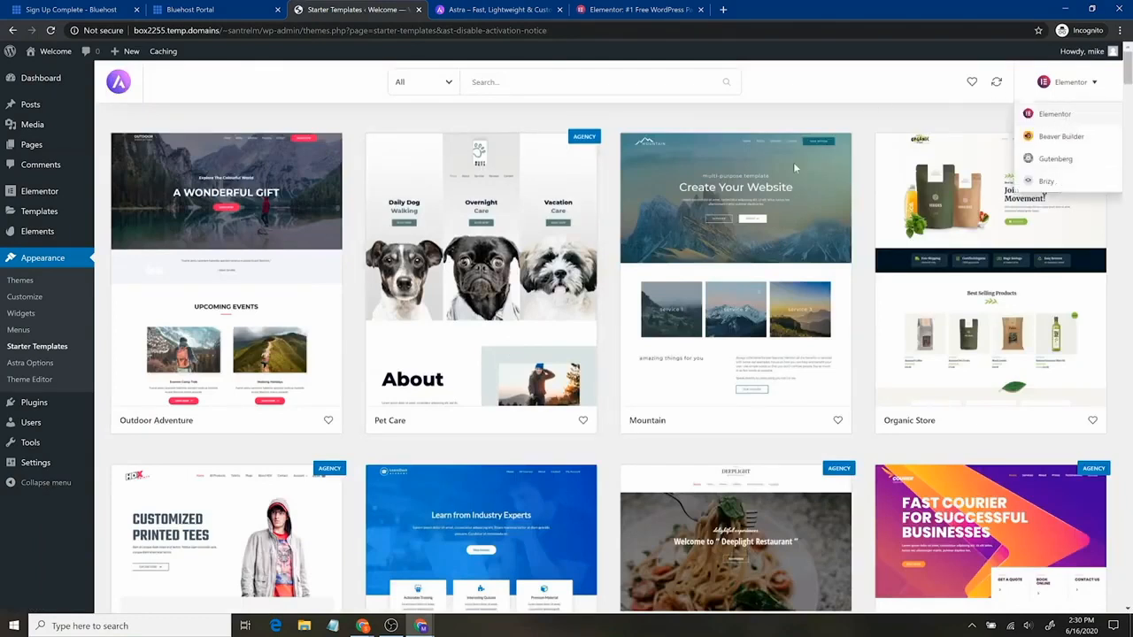
{"action": "left_click", "coordinate": [439, 82]}
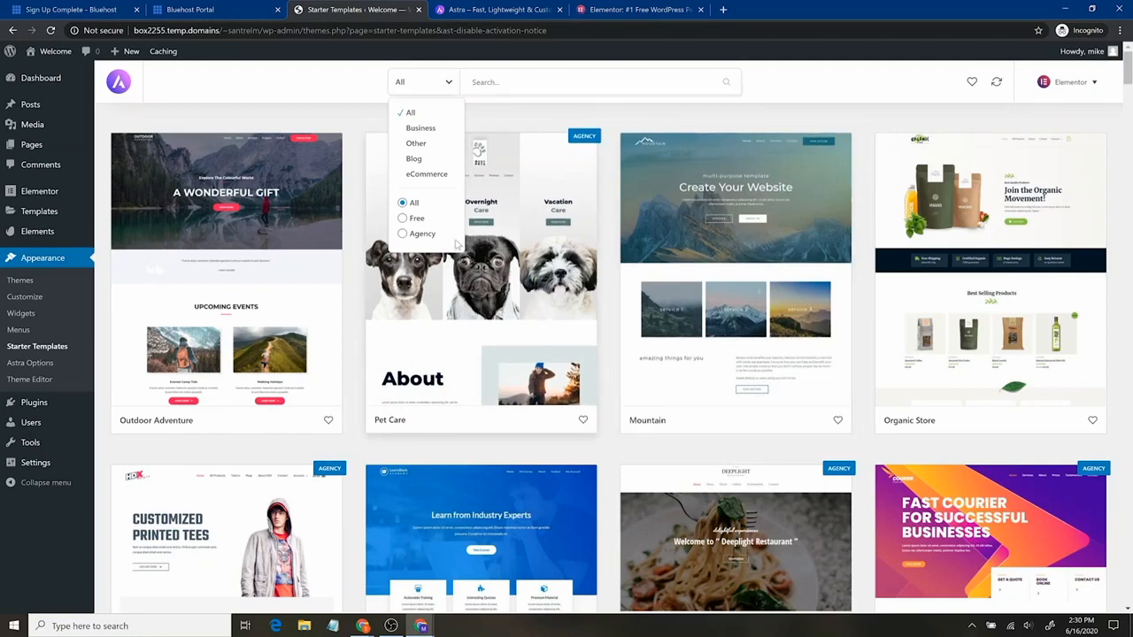
{"action": "left_click", "coordinate": [416, 219]}
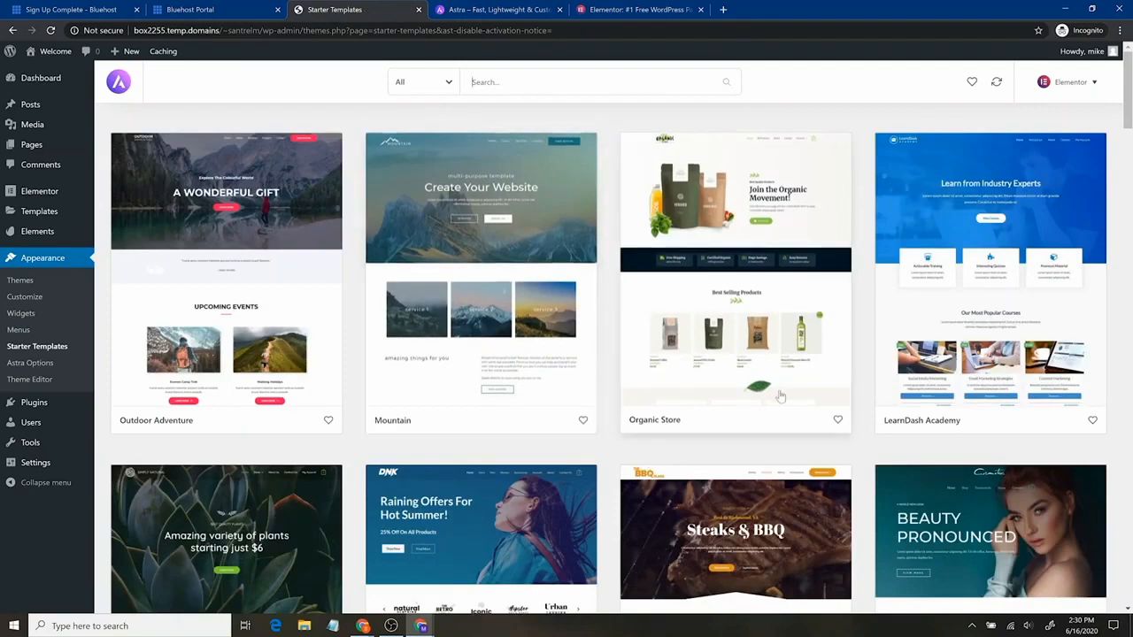
{"action": "scroll", "coordinate": [682, 397], "scroll_direction": "down", "scroll_amount": 7}
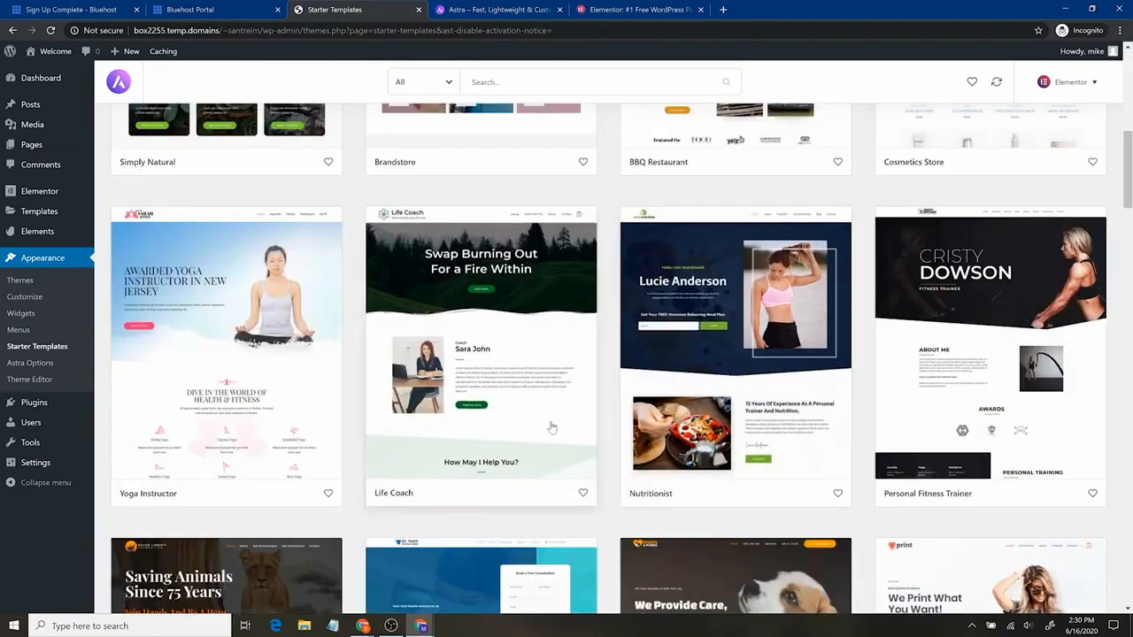
{"action": "scroll", "coordinate": [549, 427], "scroll_direction": "down", "scroll_amount": 3}
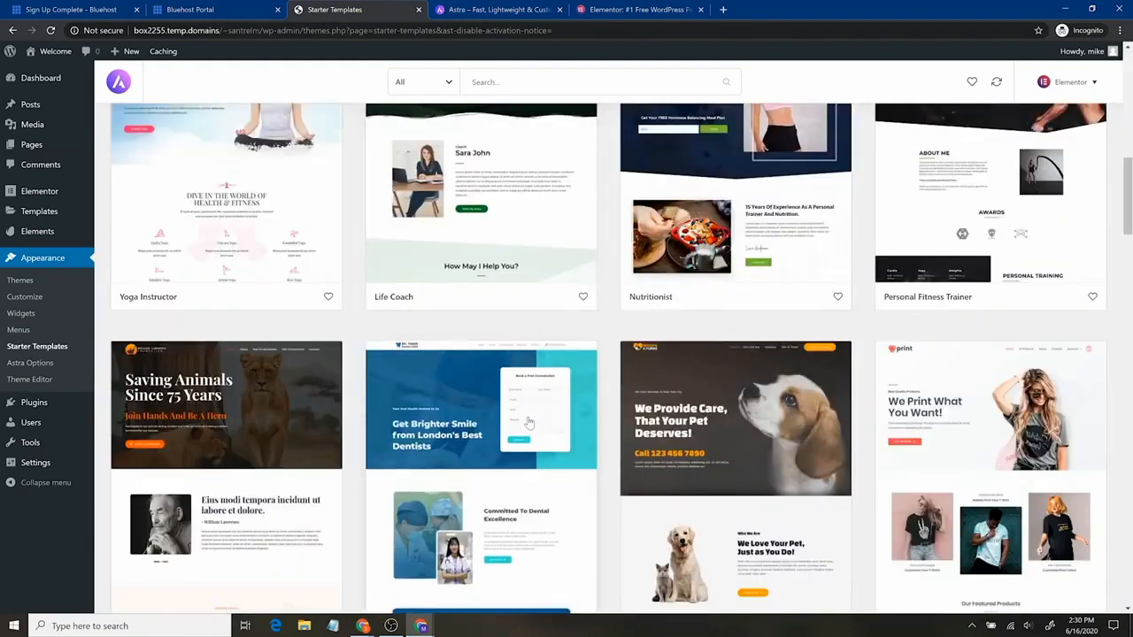
{"action": "scroll", "coordinate": [529, 422], "scroll_direction": "up", "scroll_amount": 6}
{"action": "scroll", "coordinate": [536, 407], "scroll_direction": "down", "scroll_amount": 3}
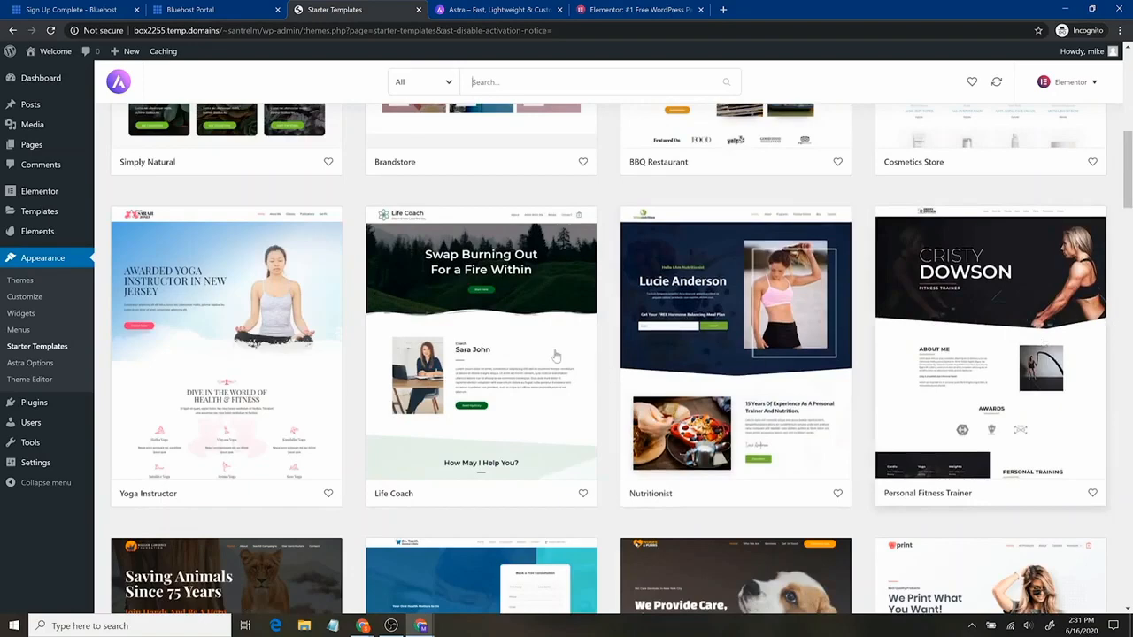
{"action": "scroll", "coordinate": [478, 383], "scroll_direction": "up", "scroll_amount": 5}
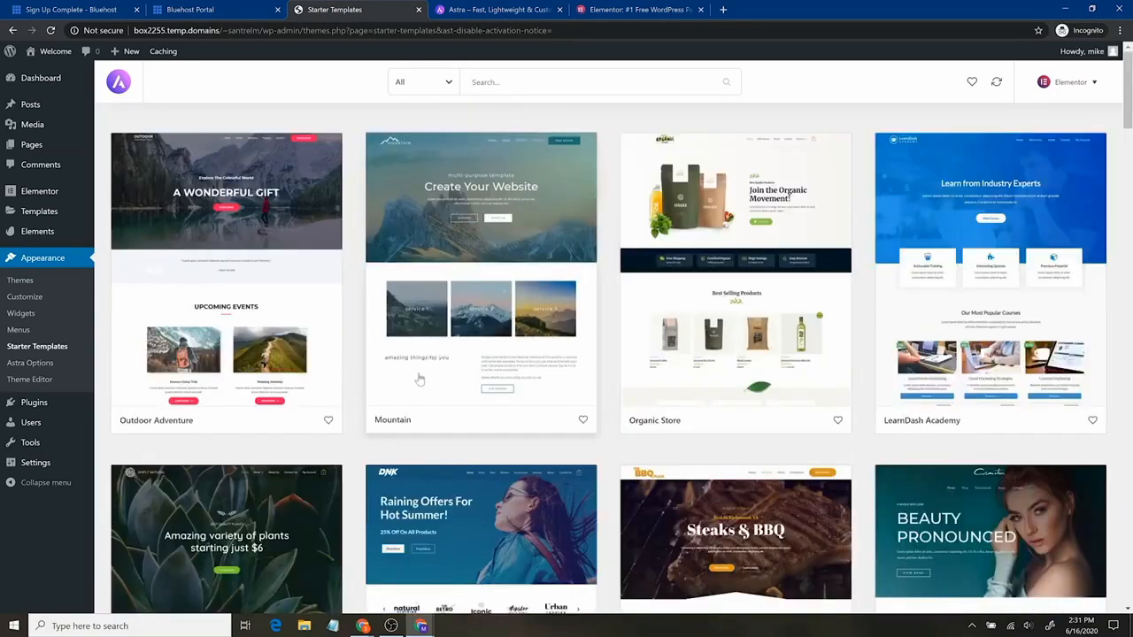
{"action": "scroll", "coordinate": [492, 433], "scroll_direction": "down", "scroll_amount": 10}
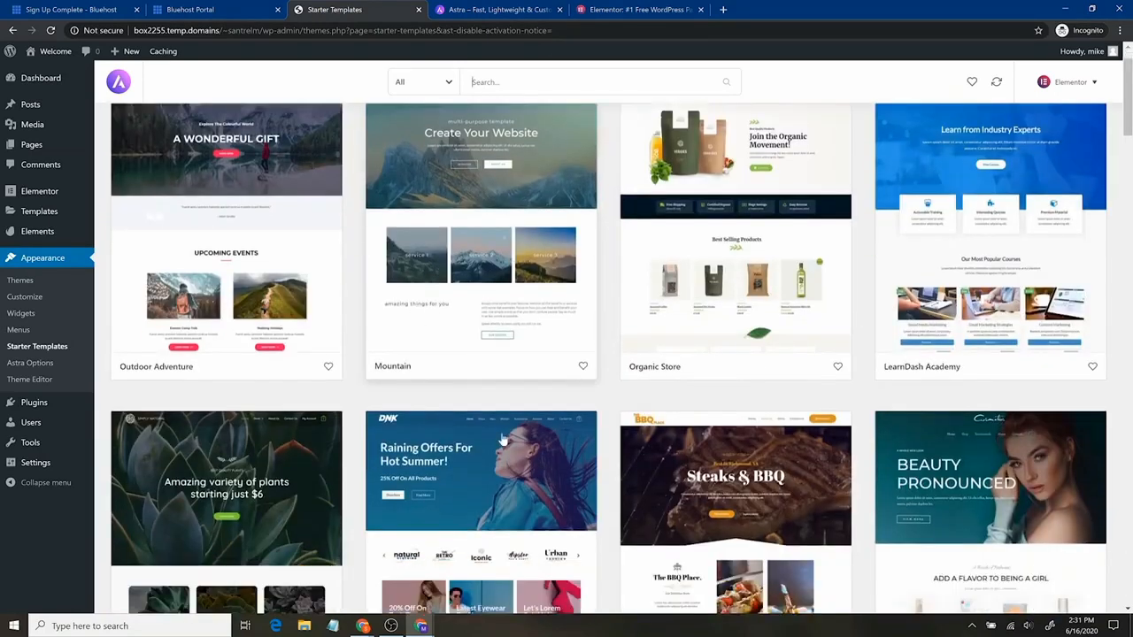
{"action": "scroll", "coordinate": [497, 430], "scroll_direction": "down", "scroll_amount": 5}
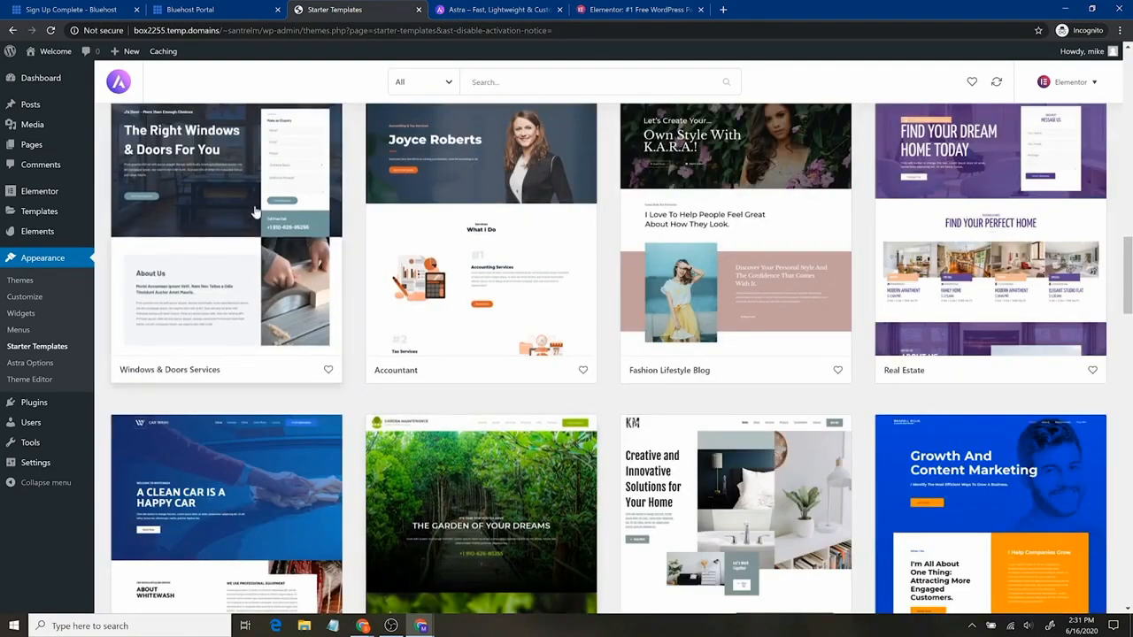
Open the Windows & Doors Services template and preview its About, Services and Contact pages
{"action": "left_click", "coordinate": [264, 291]}
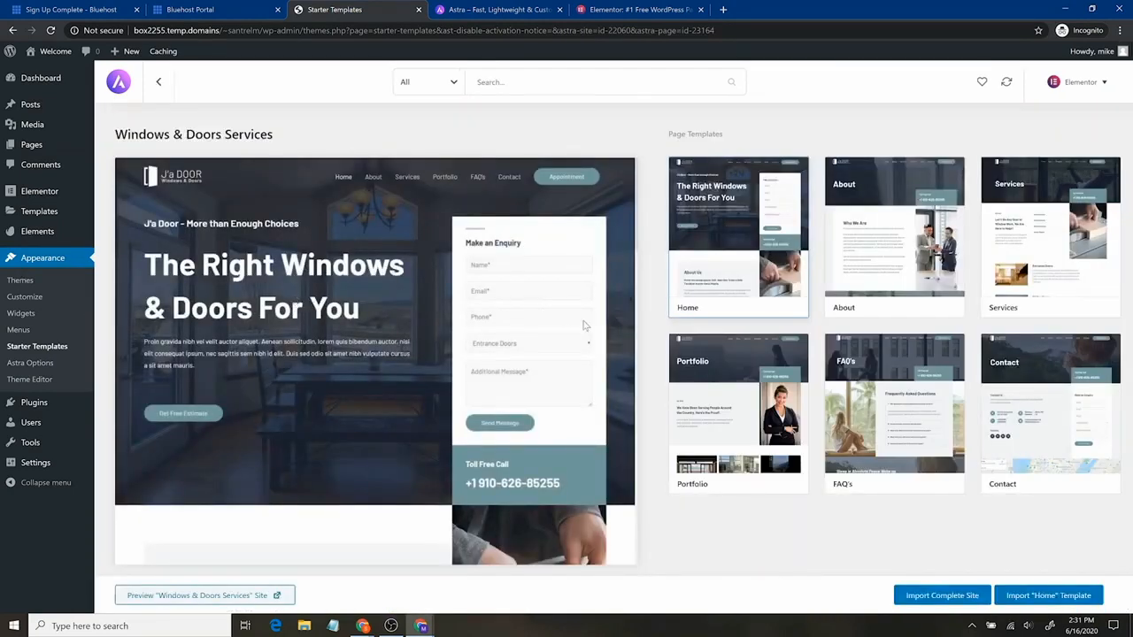
{"action": "left_click", "coordinate": [841, 232]}
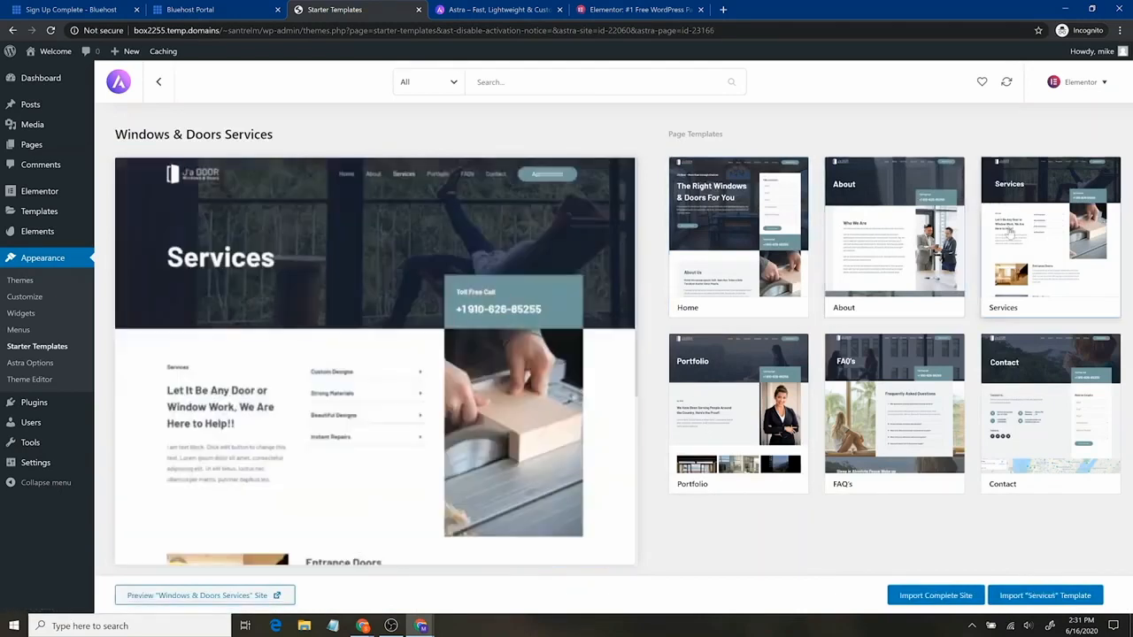
{"action": "left_click", "coordinate": [1031, 226]}
{"action": "left_click", "coordinate": [1044, 412]}
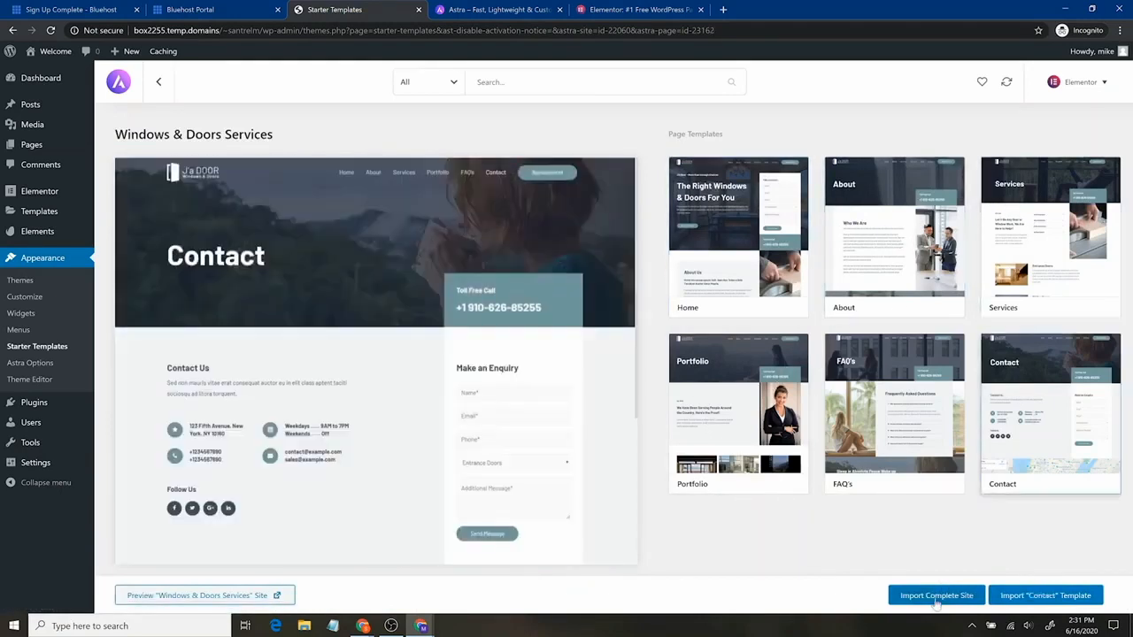
Import the complete Windows & Doors site and dismiss the Imported Successfully message
{"action": "left_click", "coordinate": [942, 600]}
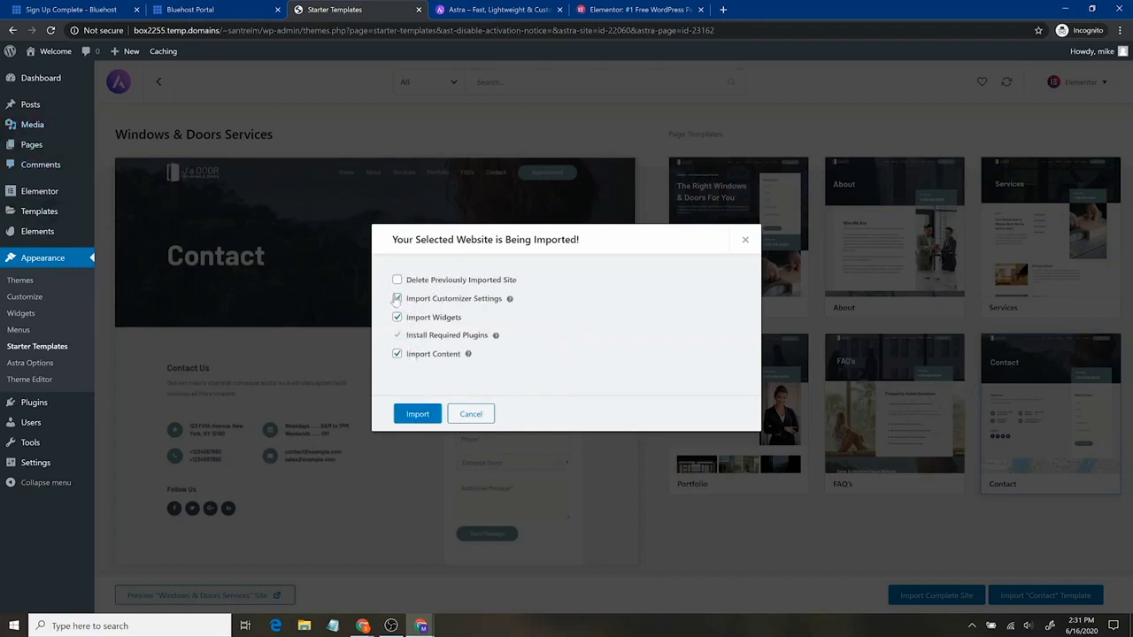
{"action": "left_click", "coordinate": [423, 415]}
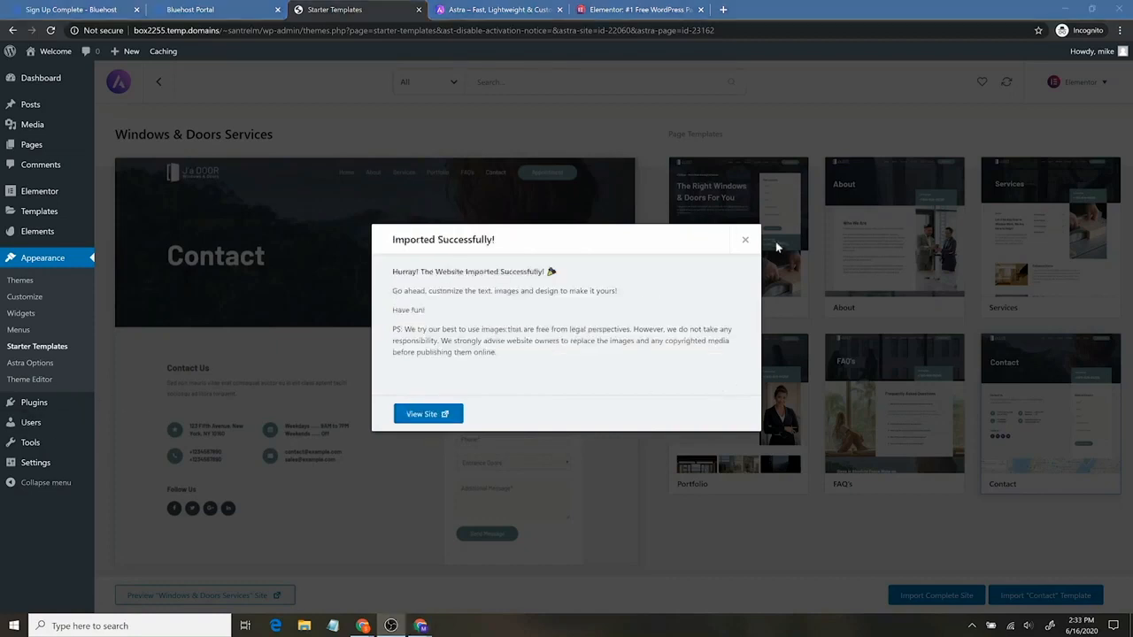
{"action": "left_click", "coordinate": [745, 240]}
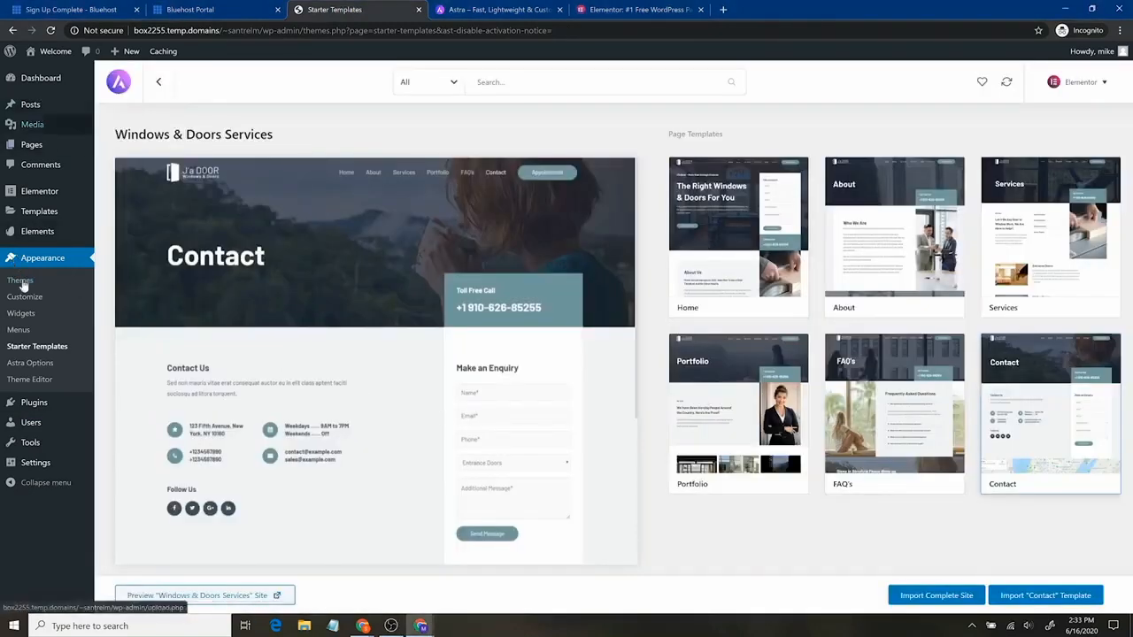
Check the installed plugins, then list all pages to see the imported About, Contact, Home and Services pages
{"action": "left_click", "coordinate": [52, 404]}
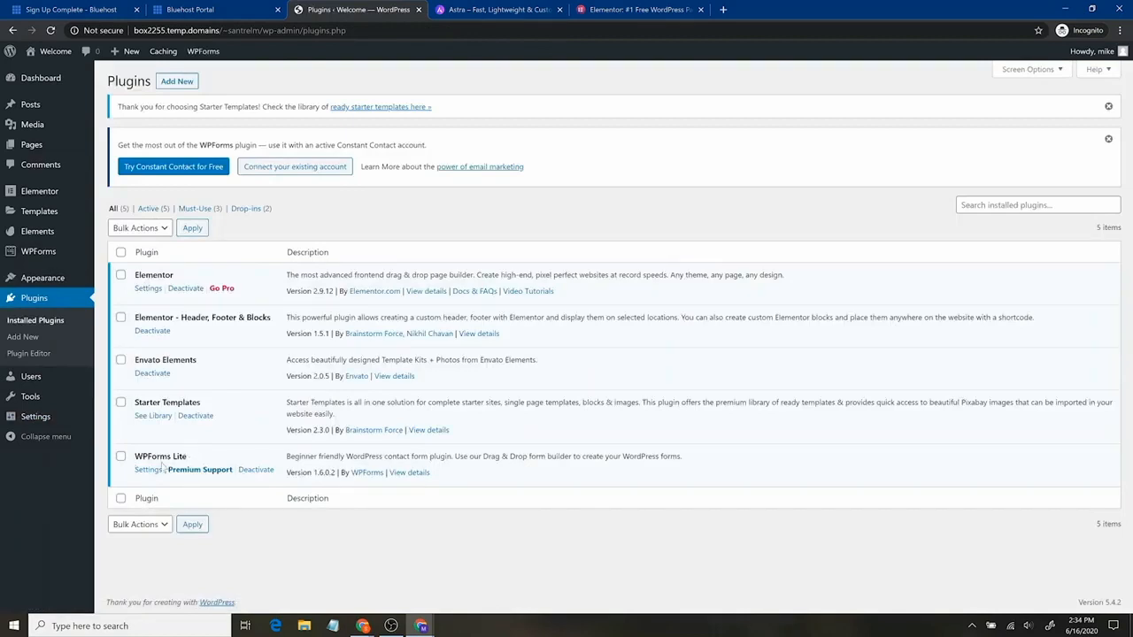
{"action": "mouse_move", "coordinate": [28, 259]}
{"action": "left_click", "coordinate": [63, 154]}
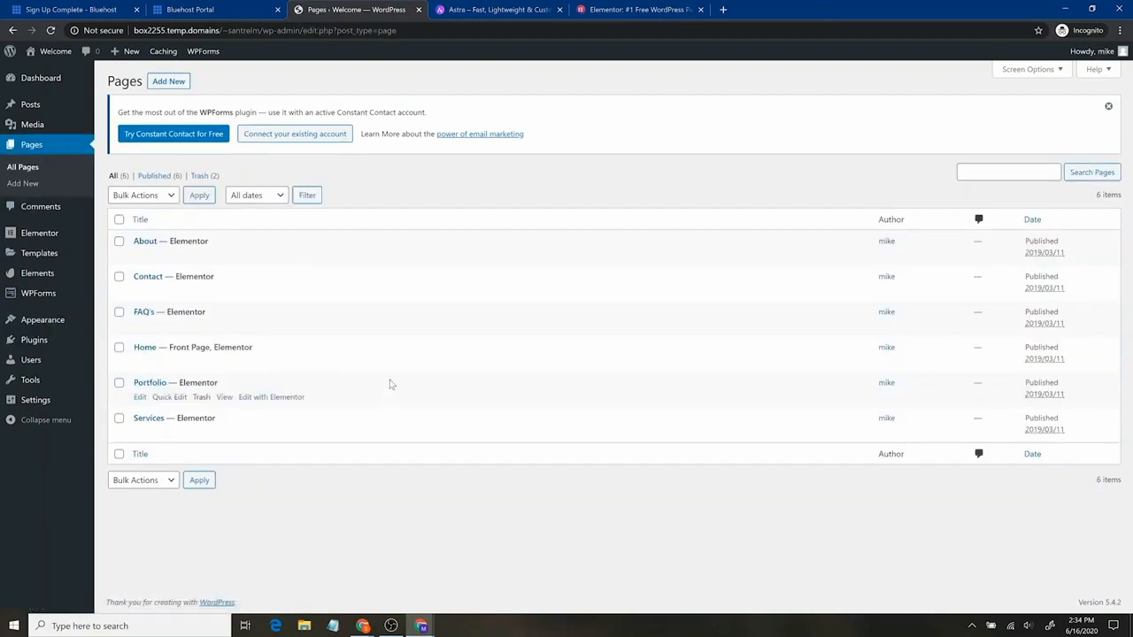
Open the live site in a new browser tab from the admin bar
{"action": "mouse_move", "coordinate": [252, 433]}
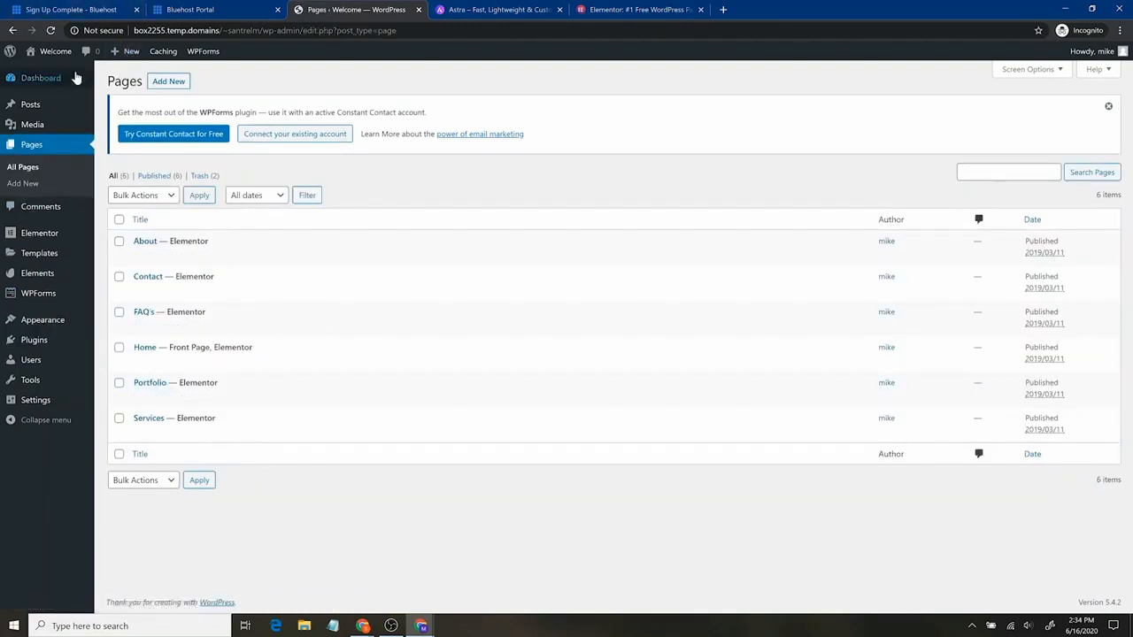
{"action": "mouse_move", "coordinate": [60, 56]}
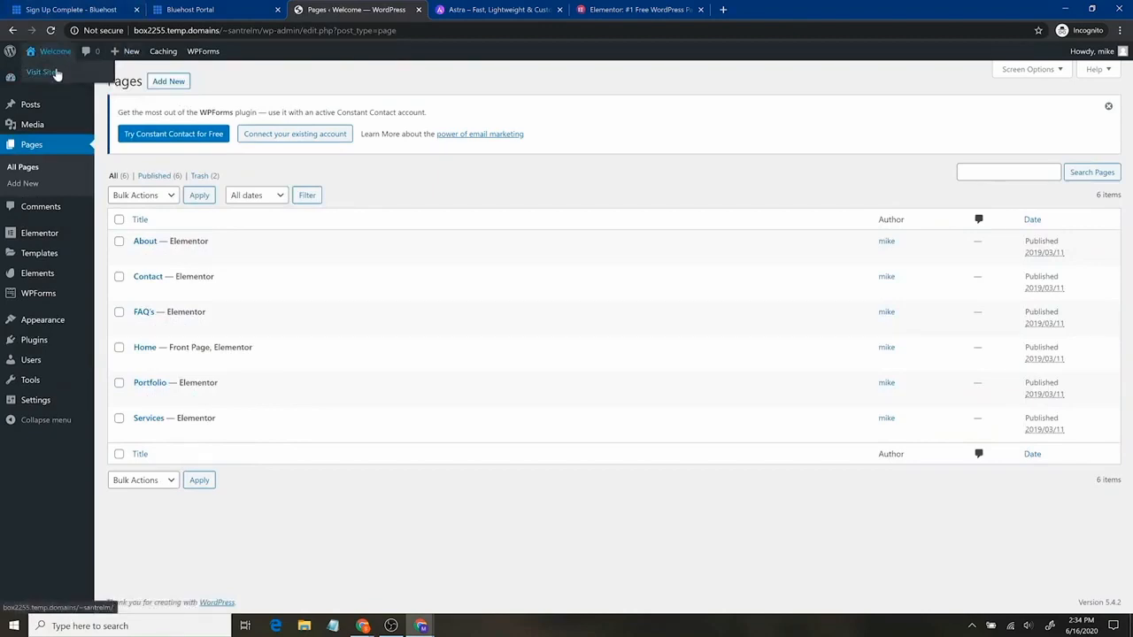
{"action": "middle_click", "coordinate": [55, 75]}
Look over the imported J'a Door homepage in the new tab
{"action": "left_click", "coordinate": [504, 9]}
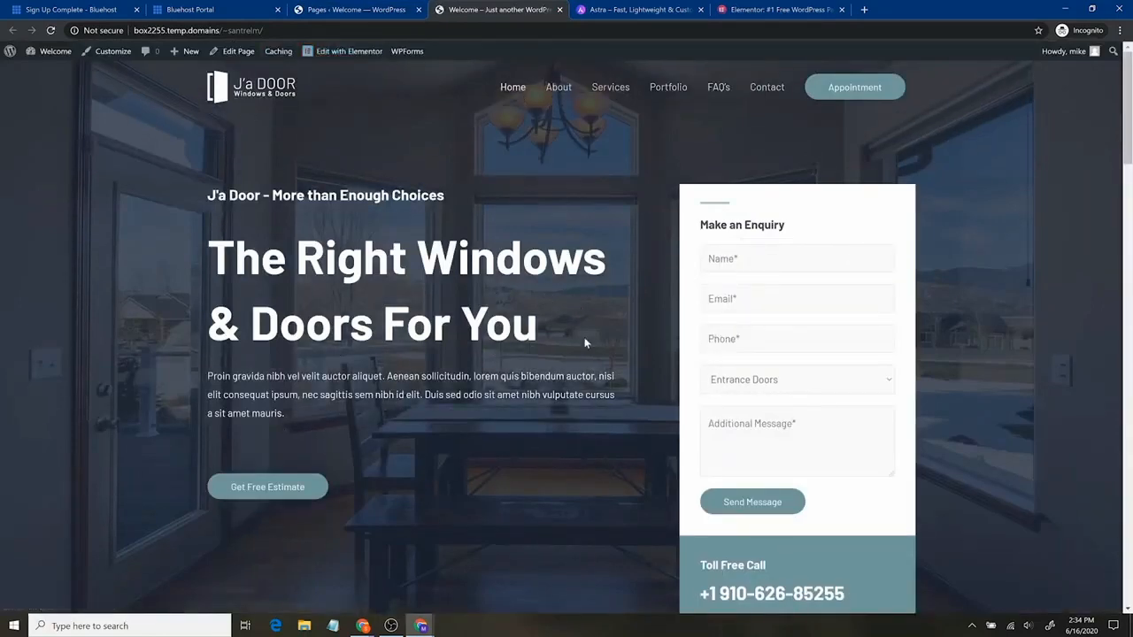
{"action": "scroll", "coordinate": [537, 330], "scroll_direction": "down", "scroll_amount": 13}
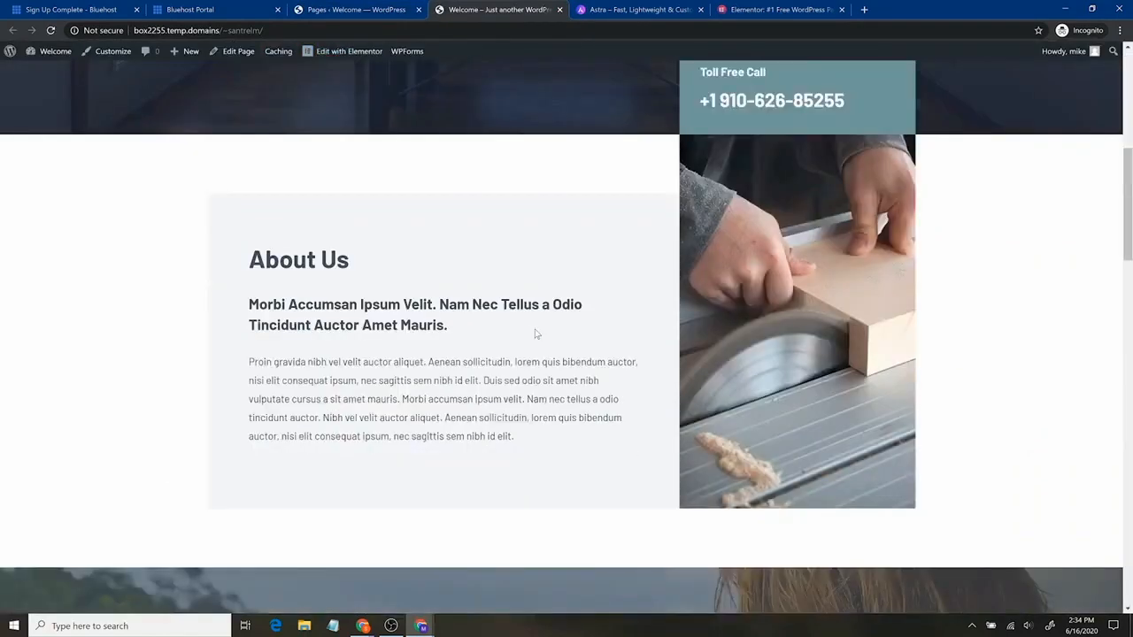
{"action": "scroll", "coordinate": [539, 329], "scroll_direction": "down", "scroll_amount": 11}
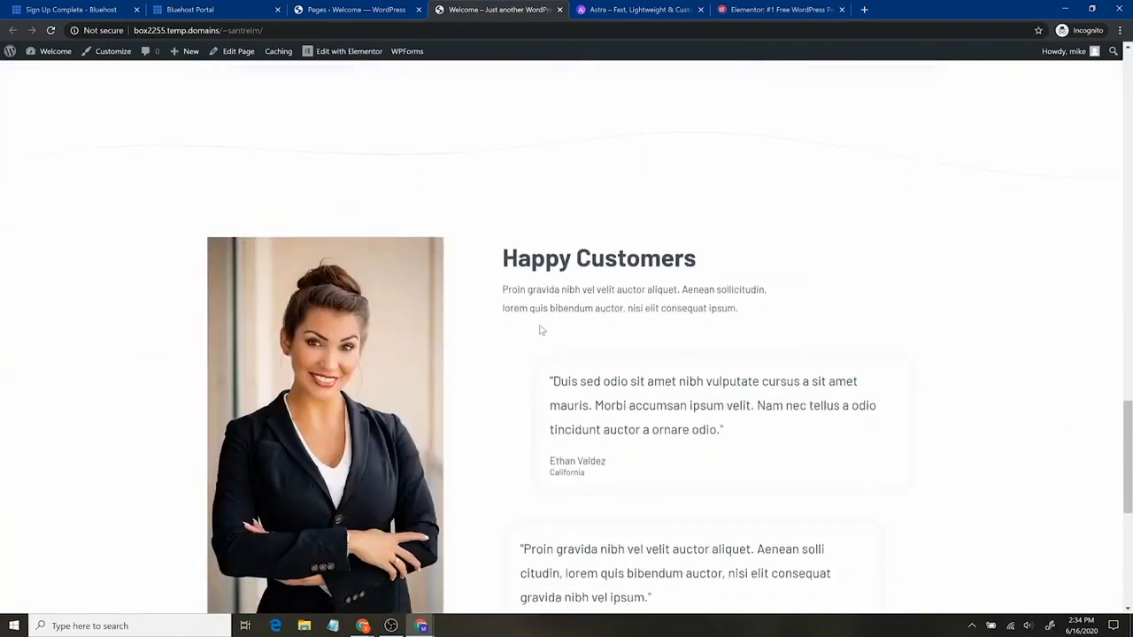
{"action": "scroll", "coordinate": [538, 329], "scroll_direction": "up", "scroll_amount": 20}
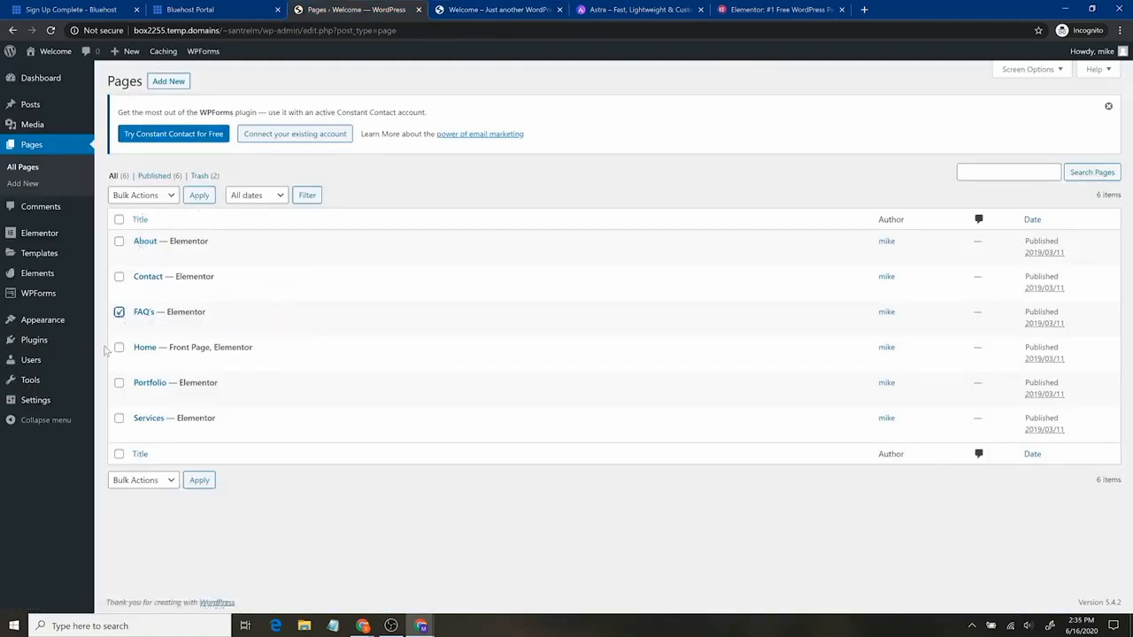
Move the checked FAQ's and Portfolio pages to the trash with a bulk action
{"action": "left_click", "coordinate": [168, 196]}
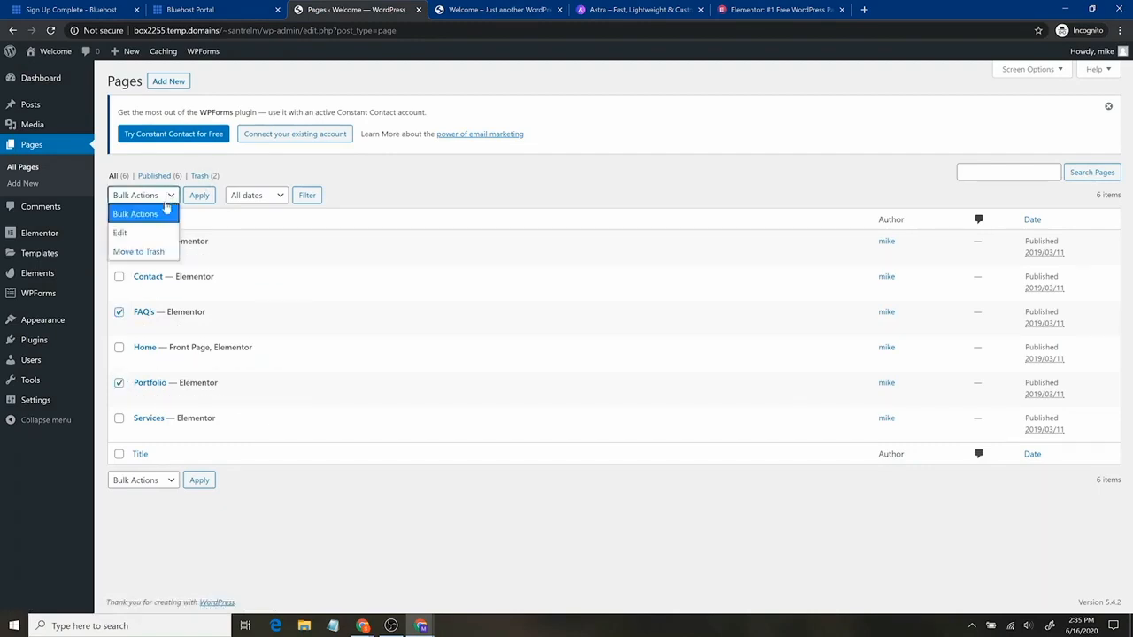
{"action": "left_click", "coordinate": [140, 251]}
{"action": "left_click", "coordinate": [199, 196]}
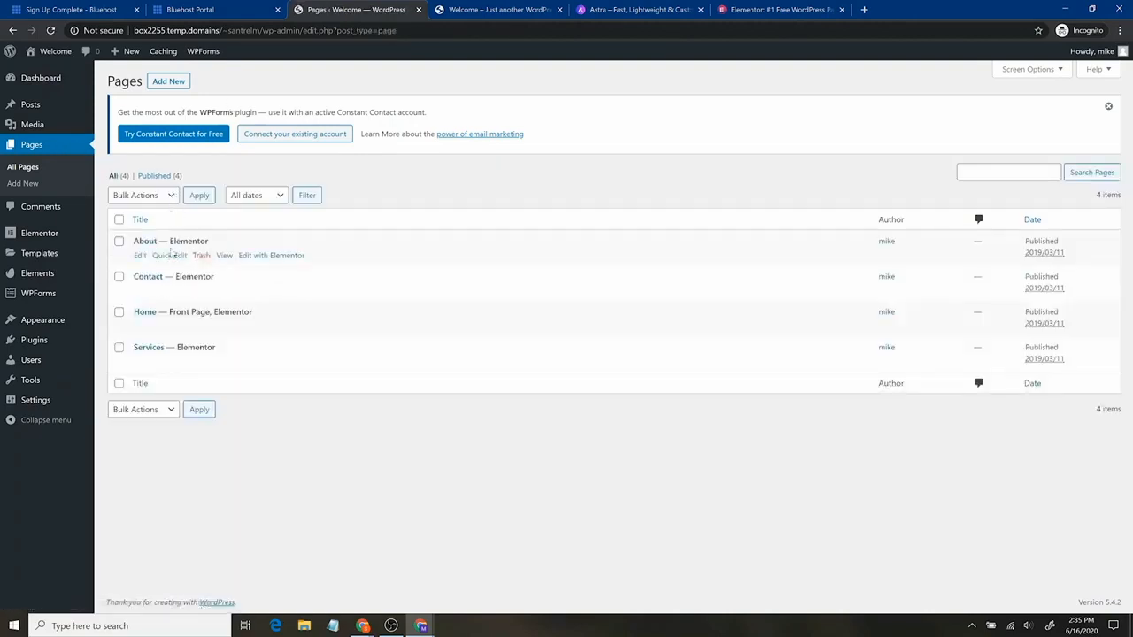
{"action": "left_click", "coordinate": [140, 255]}
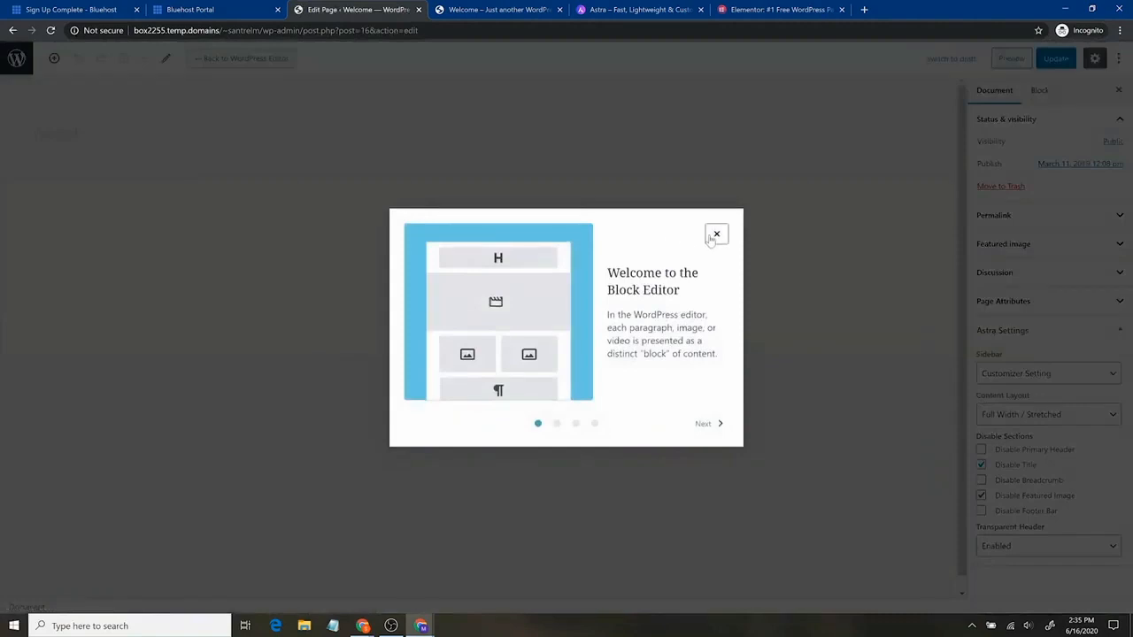
{"action": "left_click", "coordinate": [715, 234]}
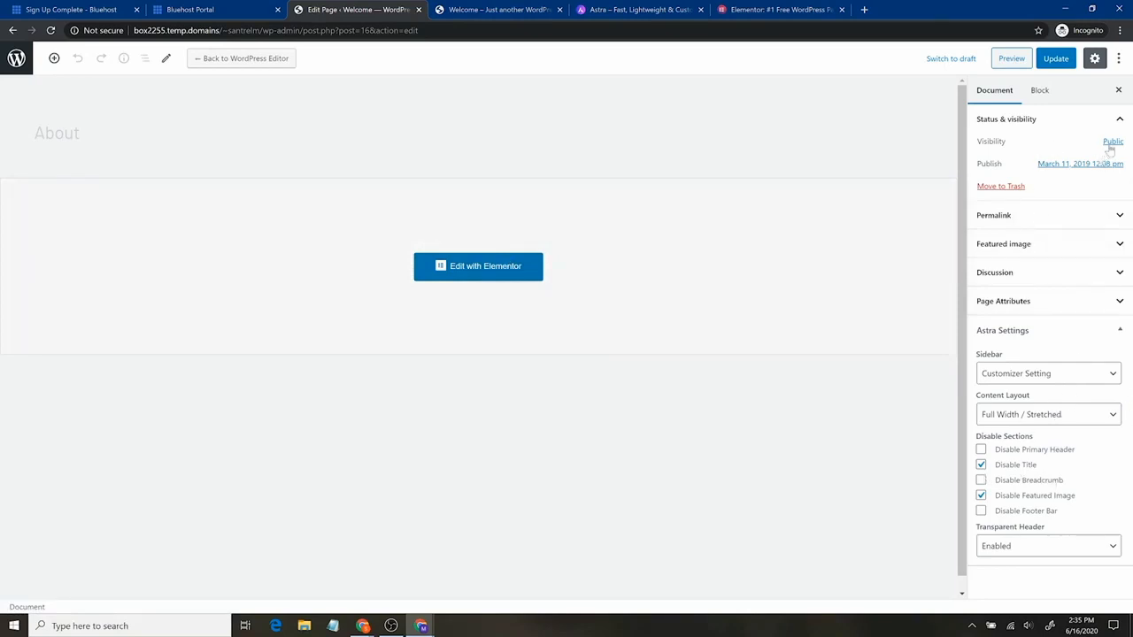
{"action": "scroll", "coordinate": [695, 324], "scroll_direction": "down", "scroll_amount": 1}
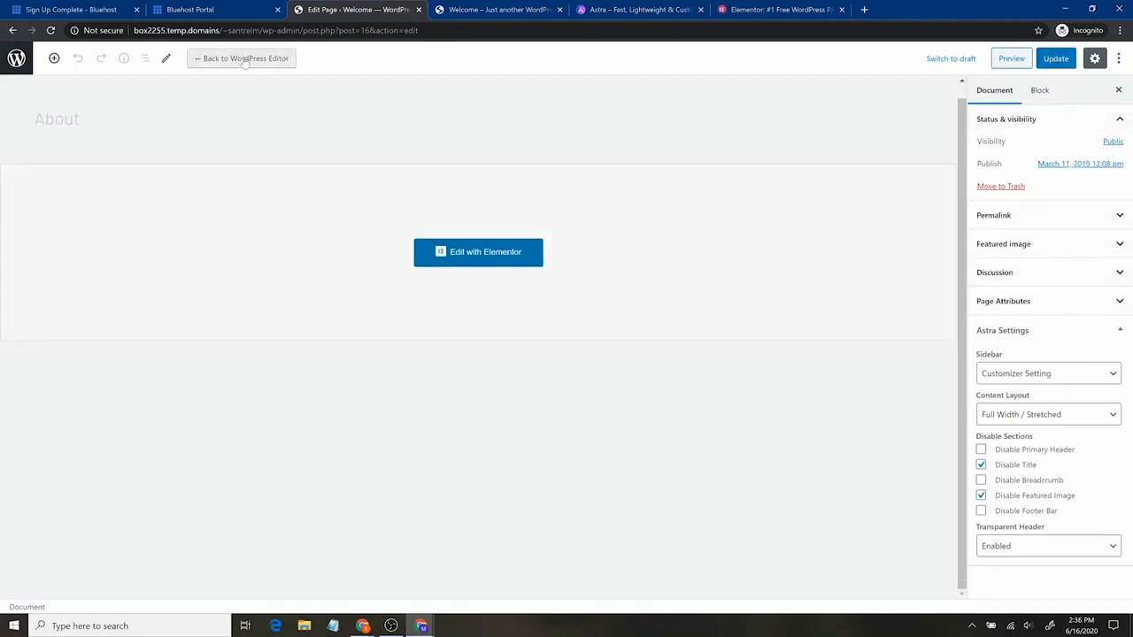
{"action": "left_click", "coordinate": [452, 256]}
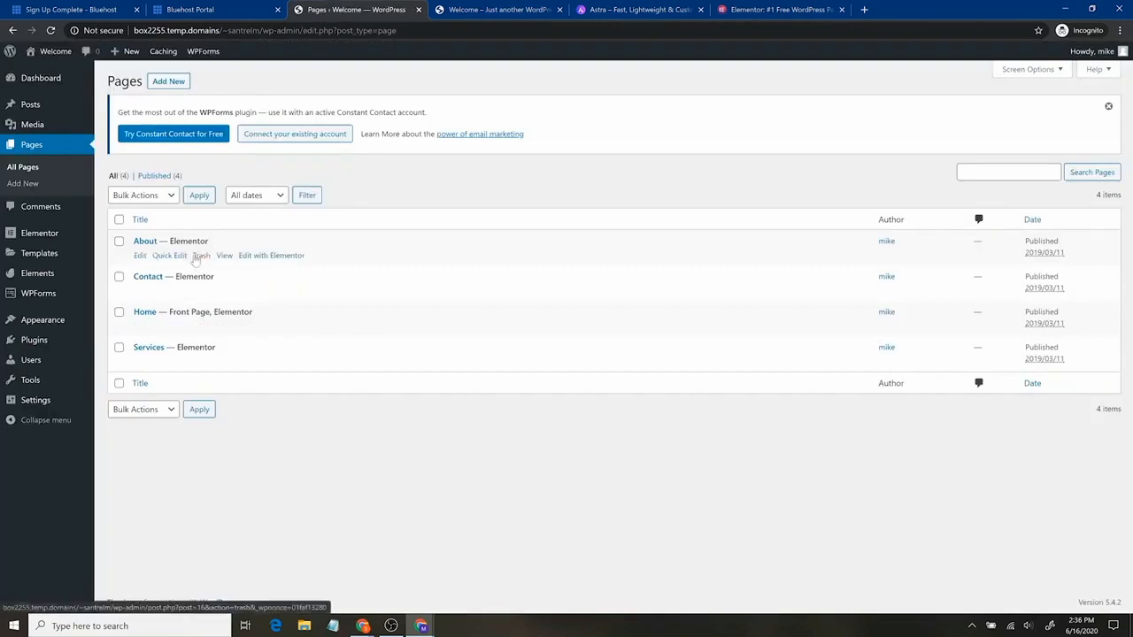
Open the About page in Elementor and change its heading to 'About Us'
{"action": "left_click", "coordinate": [289, 259]}
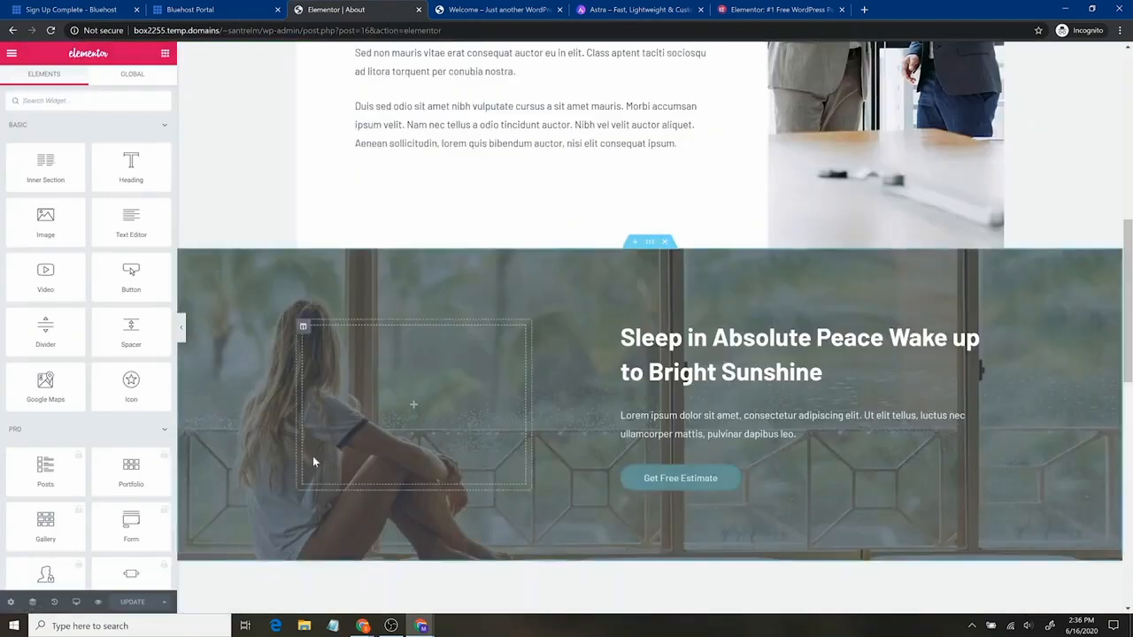
{"action": "scroll", "coordinate": [288, 412], "scroll_direction": "up", "scroll_amount": 10}
{"action": "scroll", "coordinate": [284, 416], "scroll_direction": "down", "scroll_amount": 9}
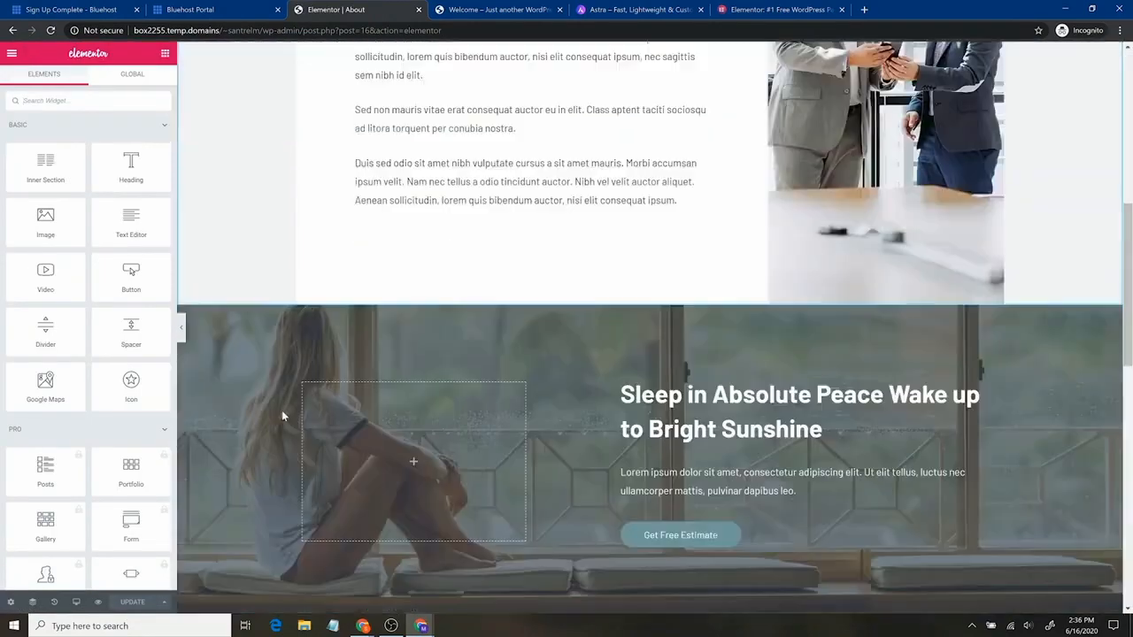
{"action": "scroll", "coordinate": [284, 416], "scroll_direction": "down", "scroll_amount": 9}
{"action": "scroll", "coordinate": [283, 415], "scroll_direction": "up", "scroll_amount": 7}
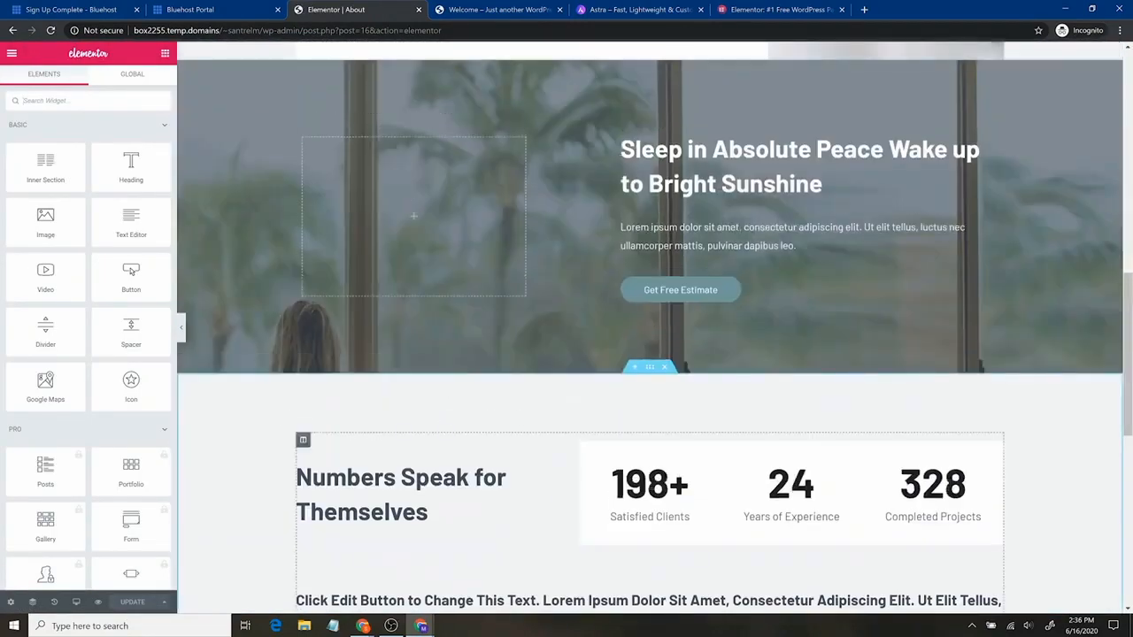
{"action": "scroll", "coordinate": [271, 500], "scroll_direction": "up", "scroll_amount": 1}
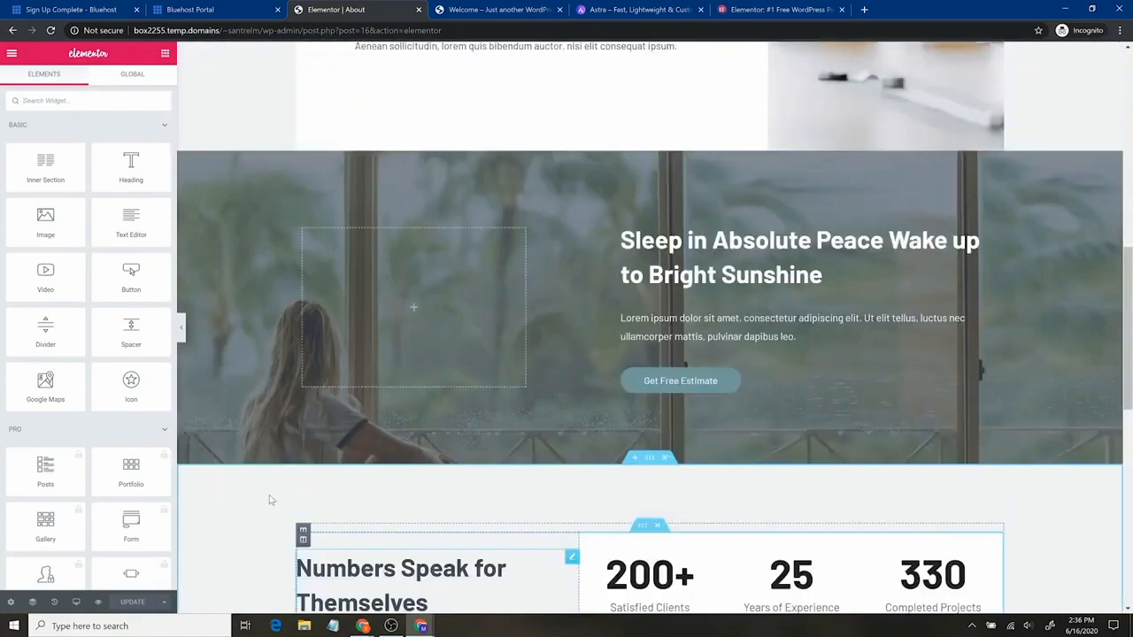
{"action": "scroll", "coordinate": [271, 500], "scroll_direction": "up", "scroll_amount": 10}
{"action": "left_click", "coordinate": [424, 228]}
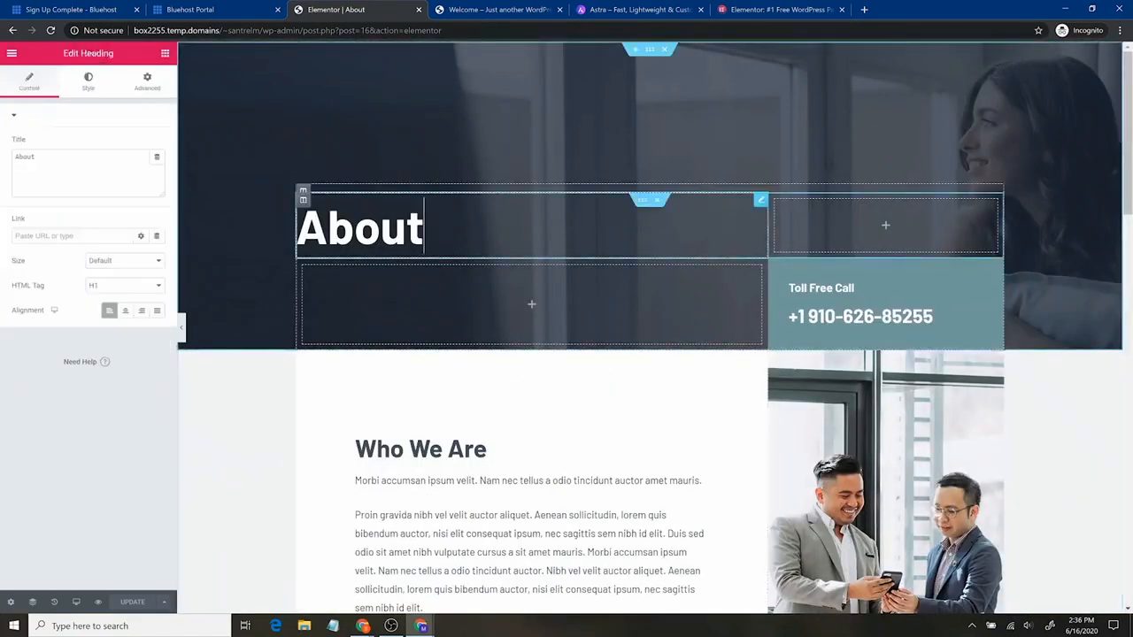
{"action": "left_click_drag", "start_coordinate": [425, 227], "coordinate": [297, 227]}
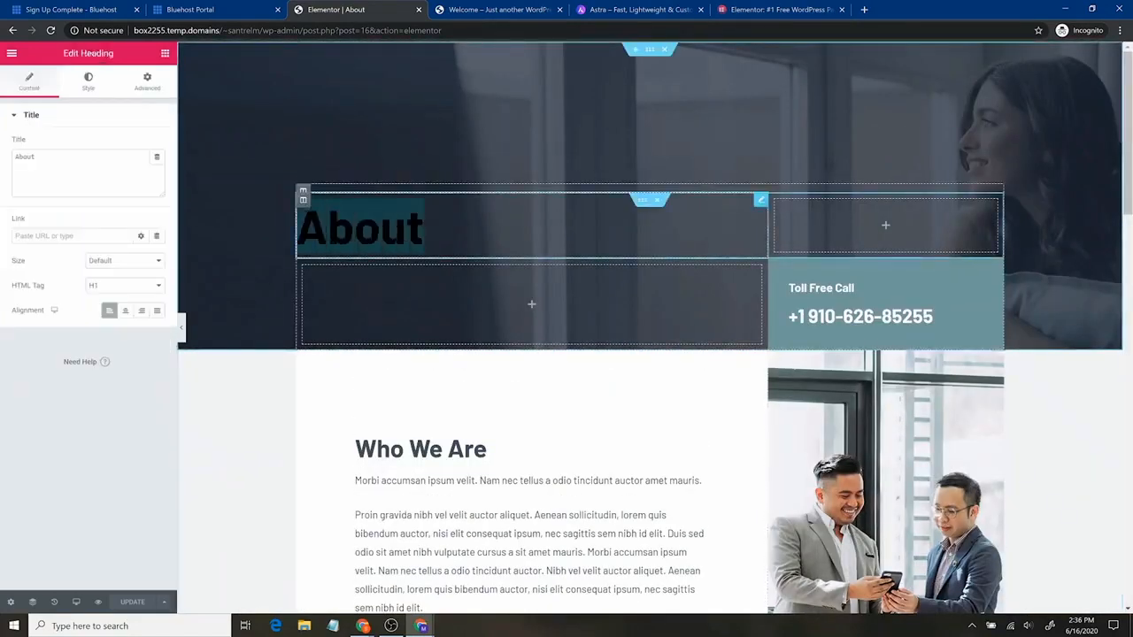
{"action": "left_click", "coordinate": [424, 227]}
{"action": "type", "text": "Us"}
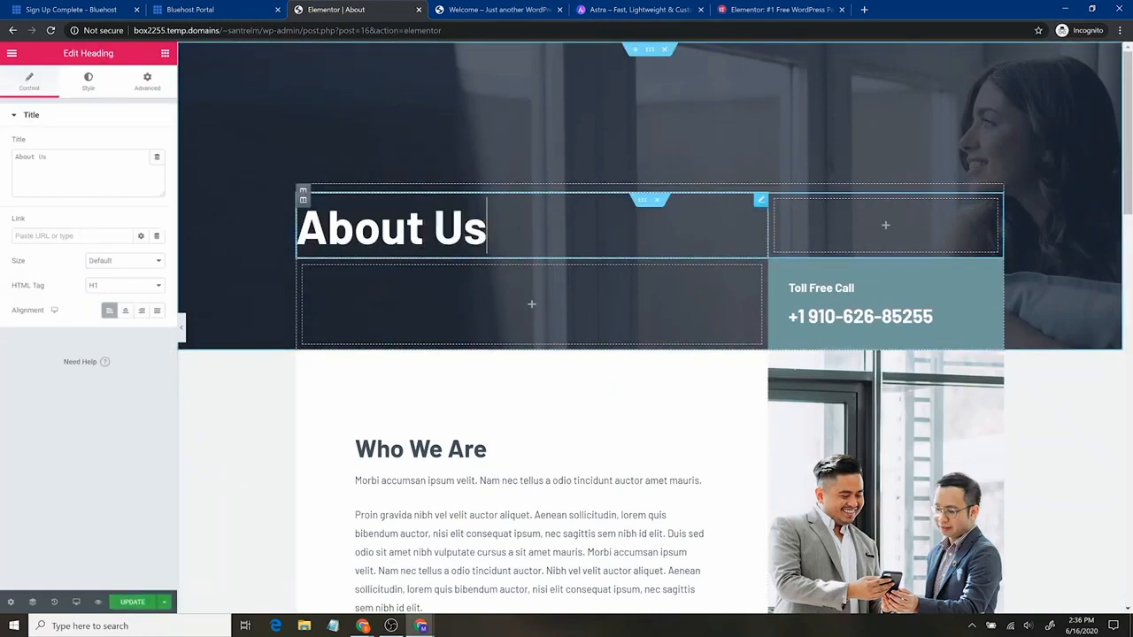
{"action": "left_click", "coordinate": [943, 320]}
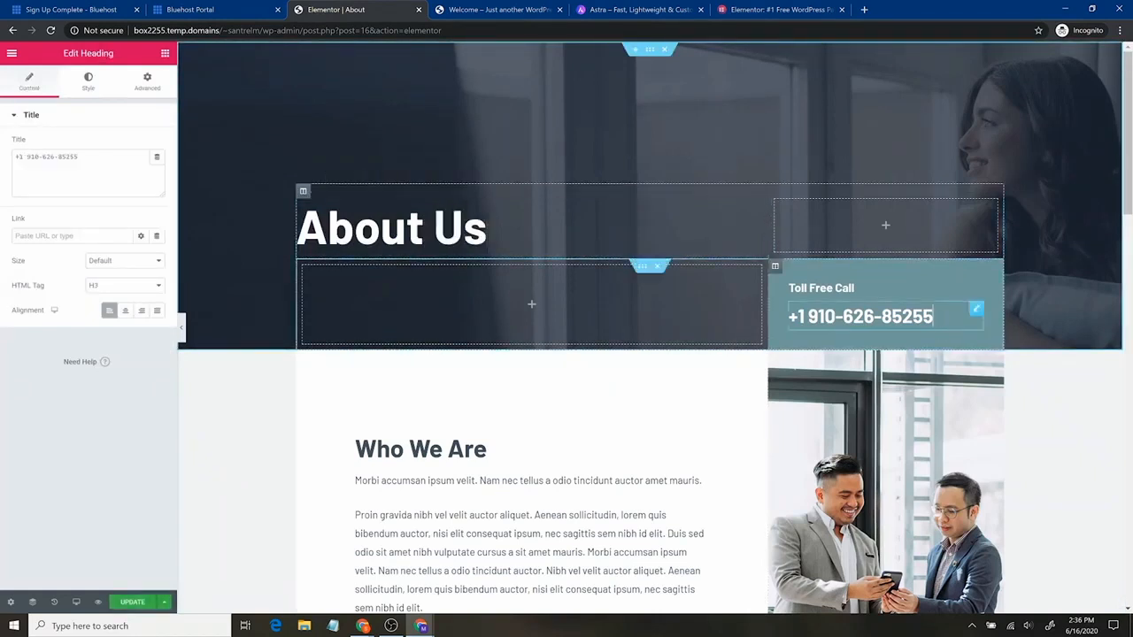
{"action": "left_click_drag", "start_coordinate": [937, 317], "coordinate": [808, 317]}
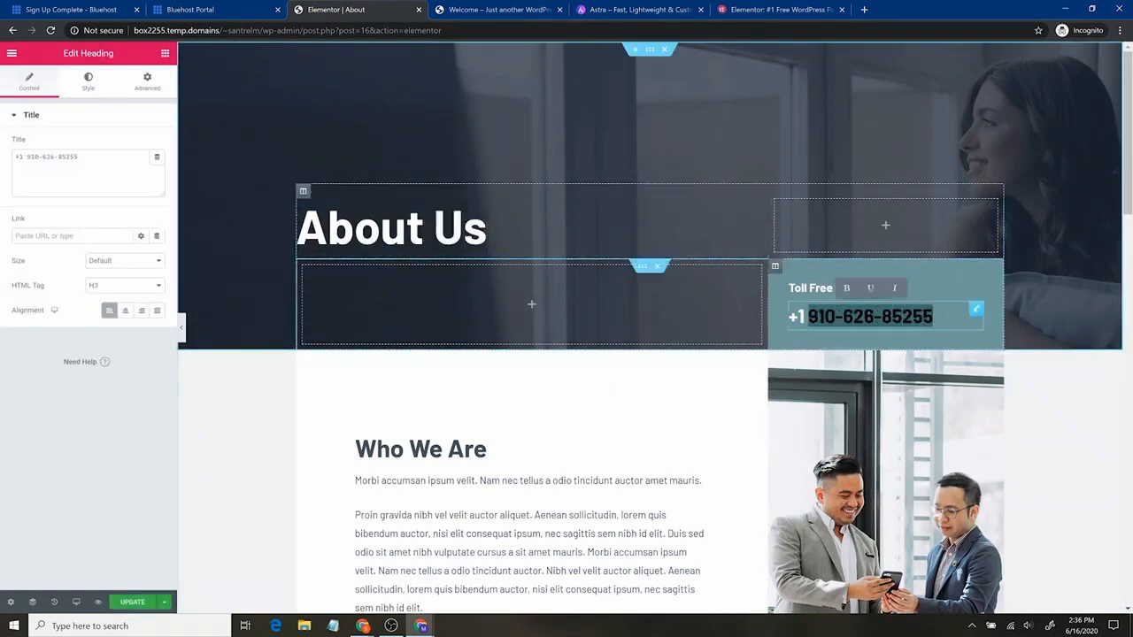
{"action": "type", "text": "1111111111"}
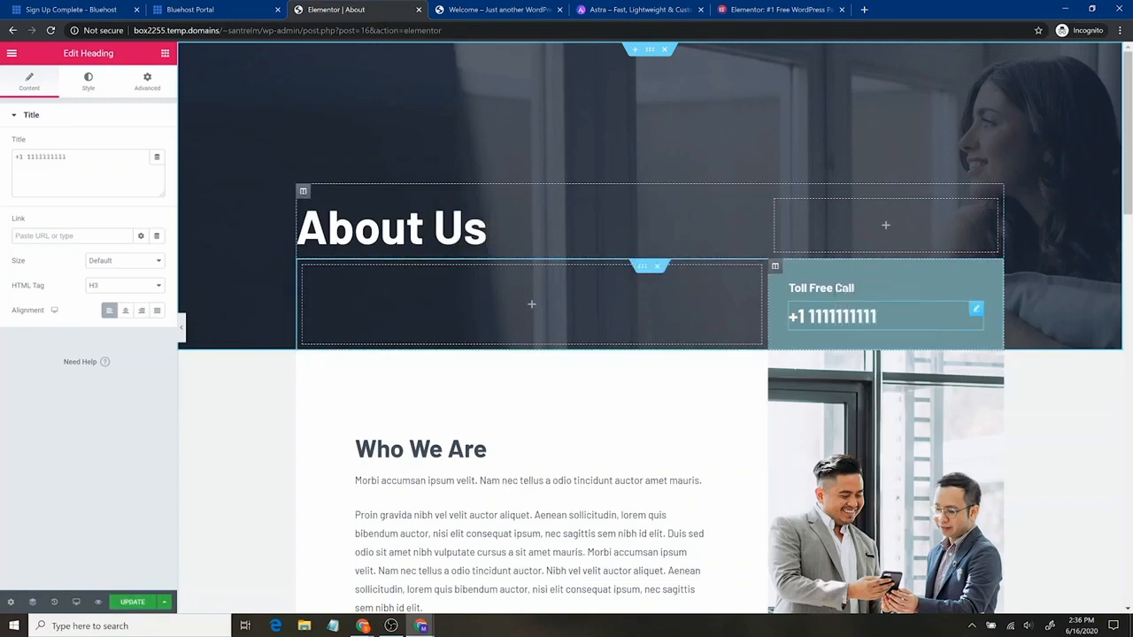
{"action": "scroll", "coordinate": [468, 397], "scroll_direction": "down", "scroll_amount": 2}
Swap the Who We Are photo for repair-service.jpg with alt text 'a wrench we use'
{"action": "left_click", "coordinate": [876, 318]}
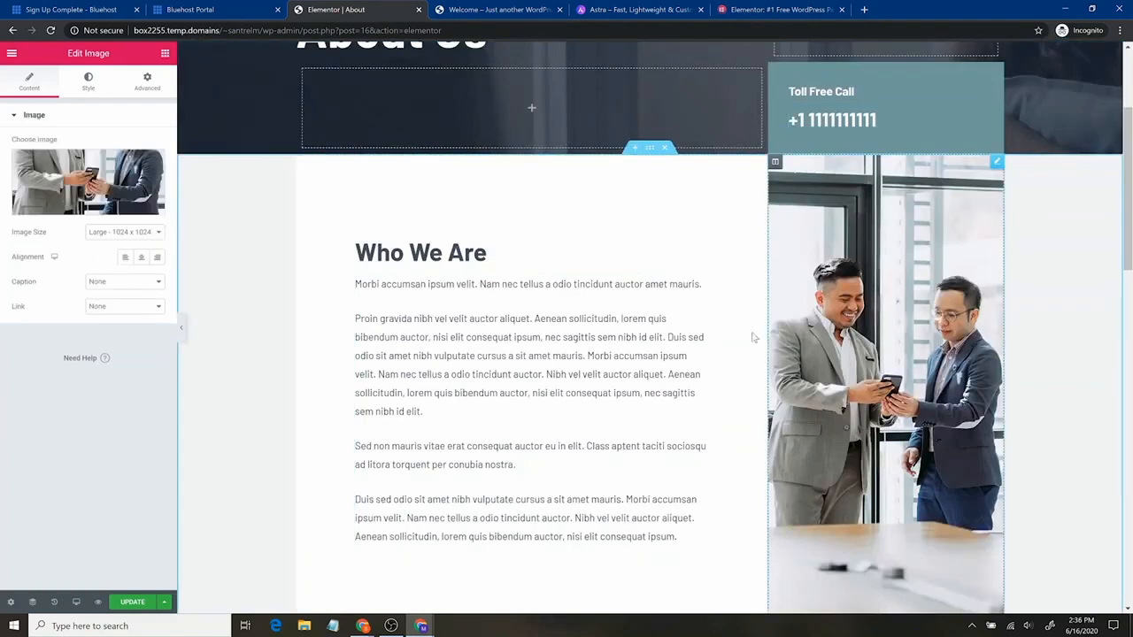
{"action": "left_click", "coordinate": [70, 184]}
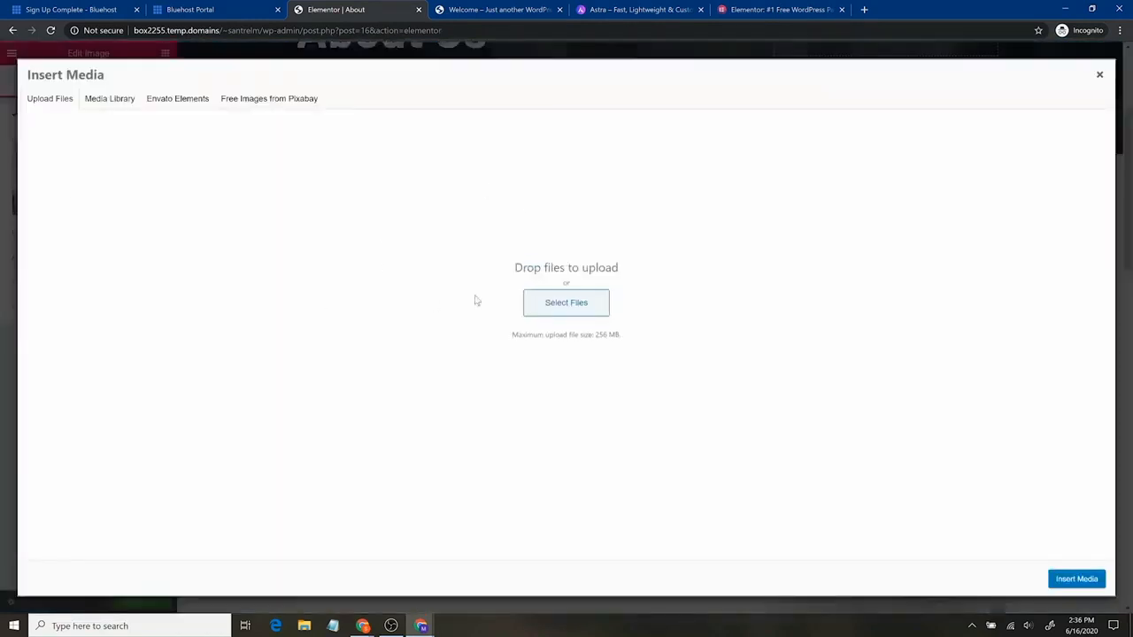
{"action": "left_click", "coordinate": [109, 99]}
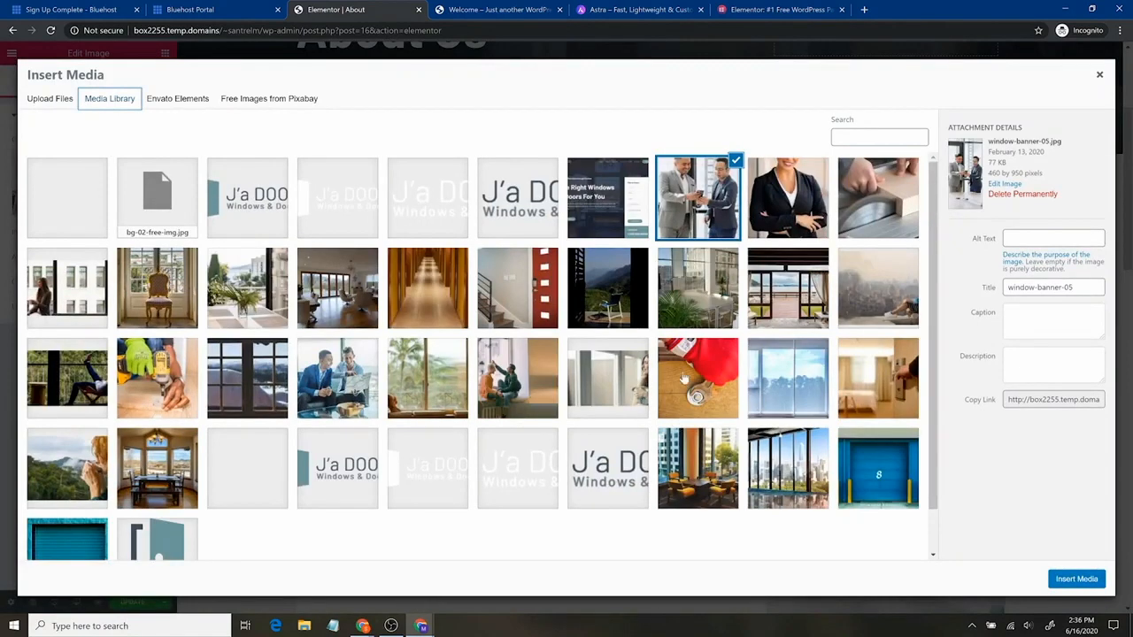
{"action": "left_click", "coordinate": [722, 377]}
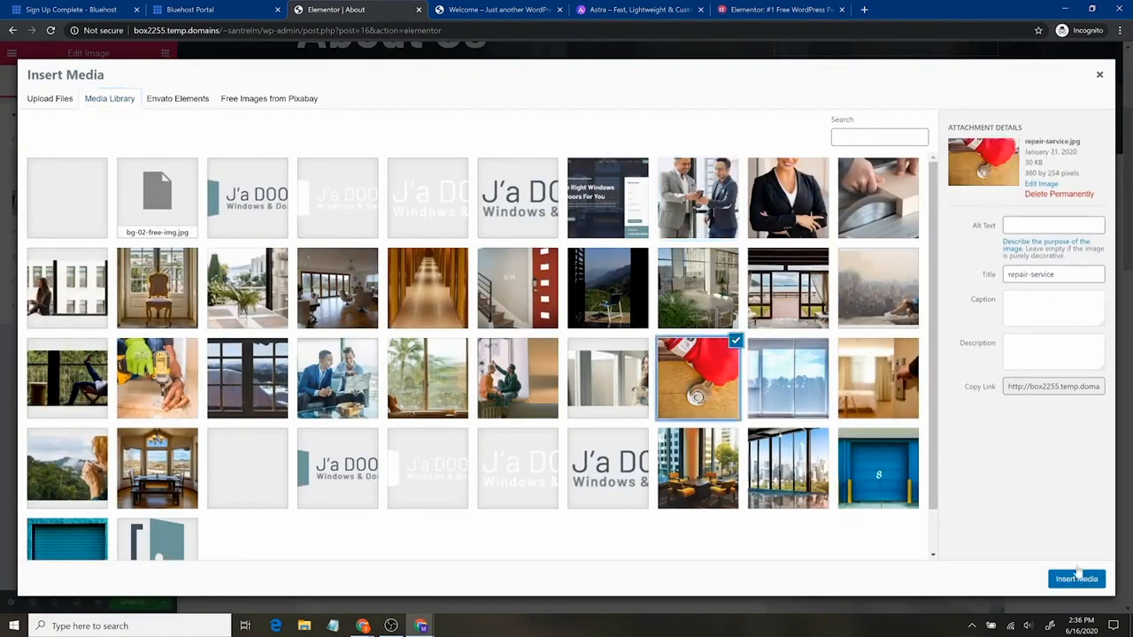
{"action": "left_click", "coordinate": [1053, 225]}
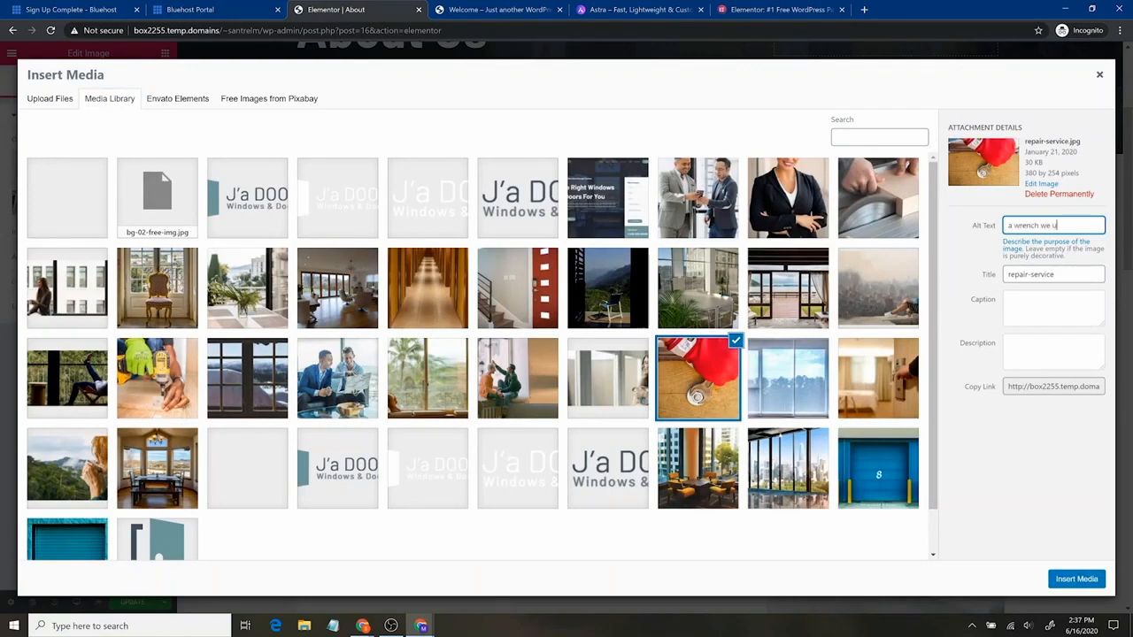
{"action": "left_click", "coordinate": [1071, 579]}
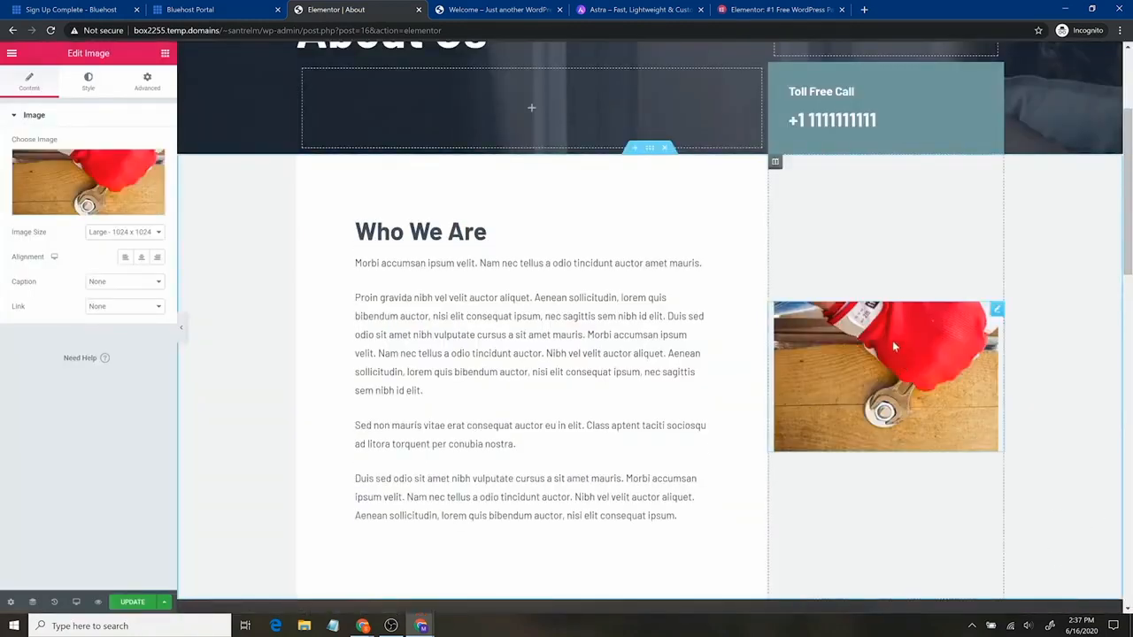
{"action": "left_click", "coordinate": [152, 235]}
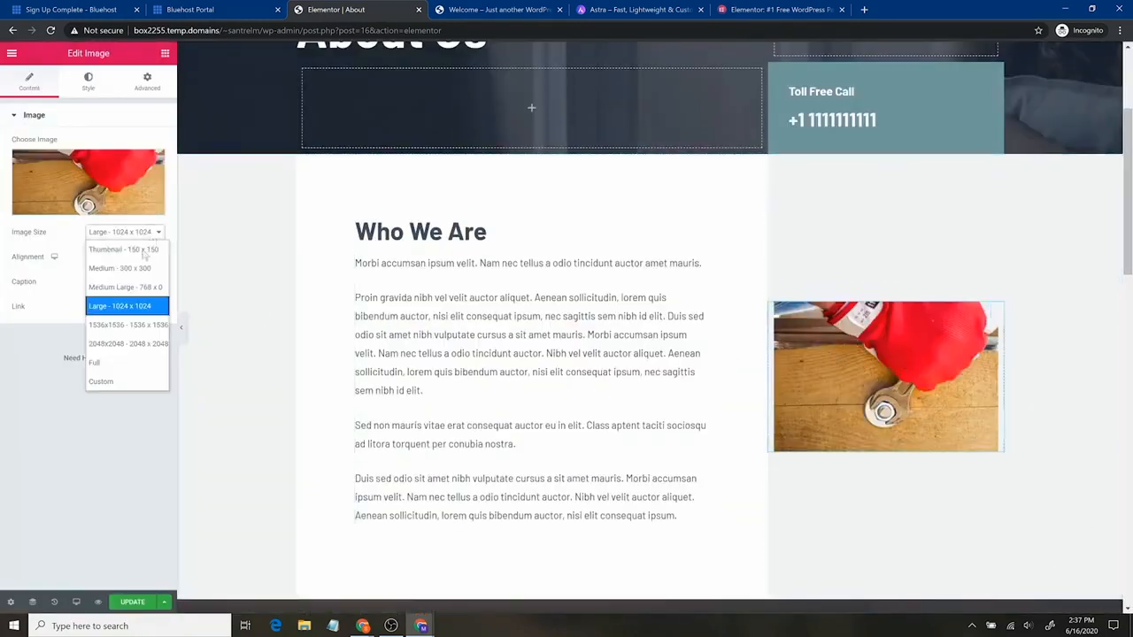
{"action": "left_click", "coordinate": [119, 363]}
{"action": "left_click", "coordinate": [128, 236]}
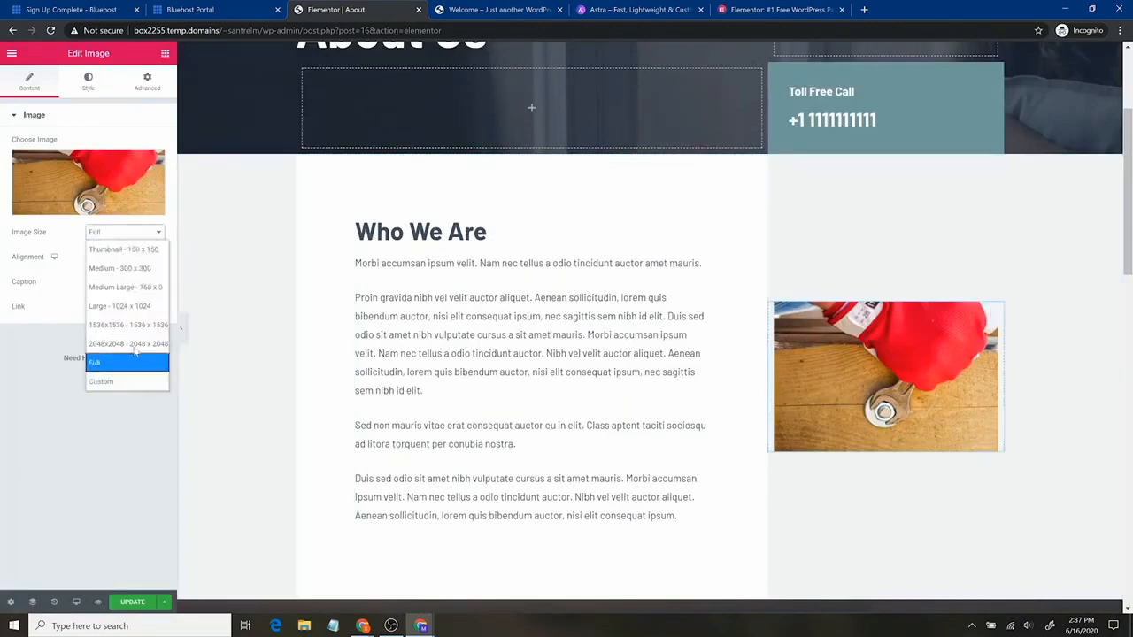
{"action": "left_click", "coordinate": [139, 252]}
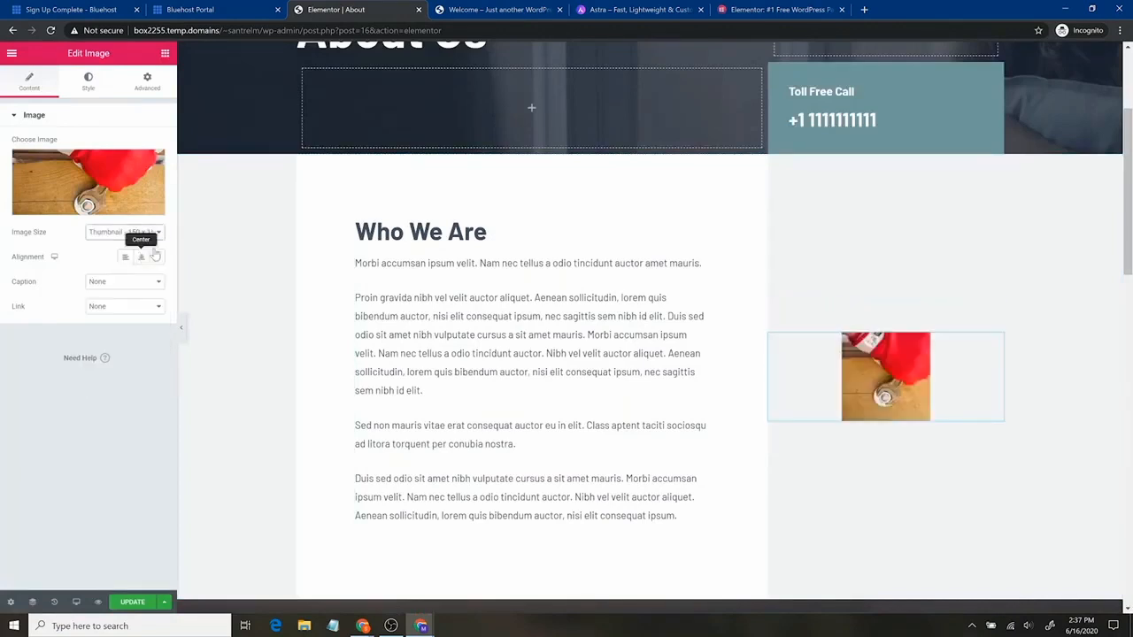
{"action": "left_click", "coordinate": [125, 232]}
{"action": "left_click", "coordinate": [132, 319]}
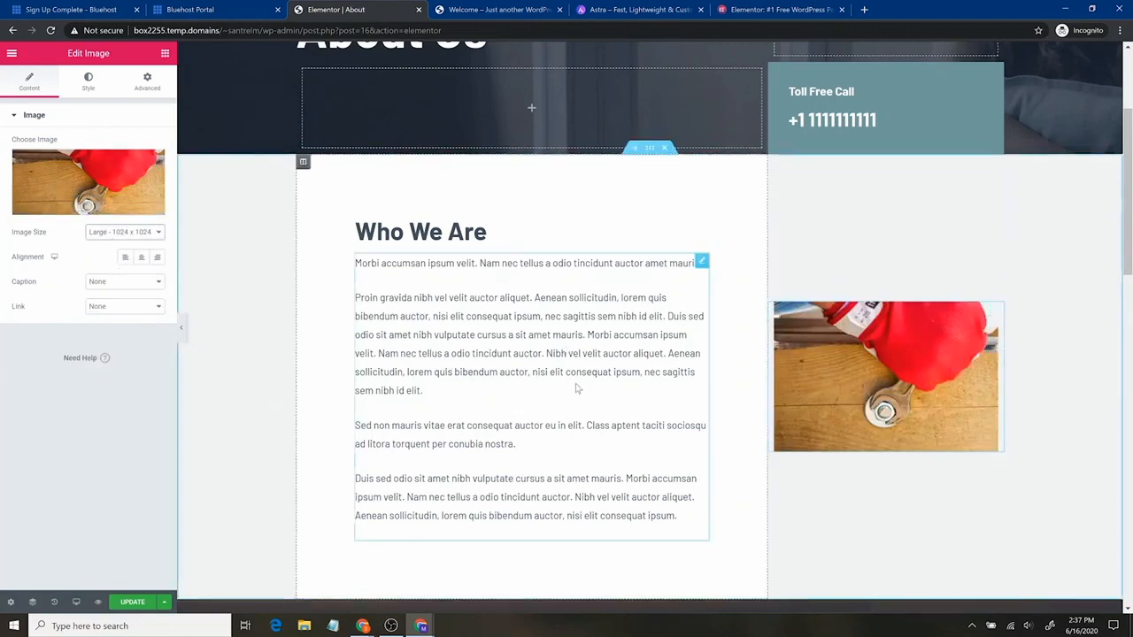
{"action": "scroll", "coordinate": [566, 342], "scroll_direction": "down", "scroll_amount": 4}
{"action": "scroll", "coordinate": [567, 342], "scroll_direction": "up", "scroll_amount": 6}
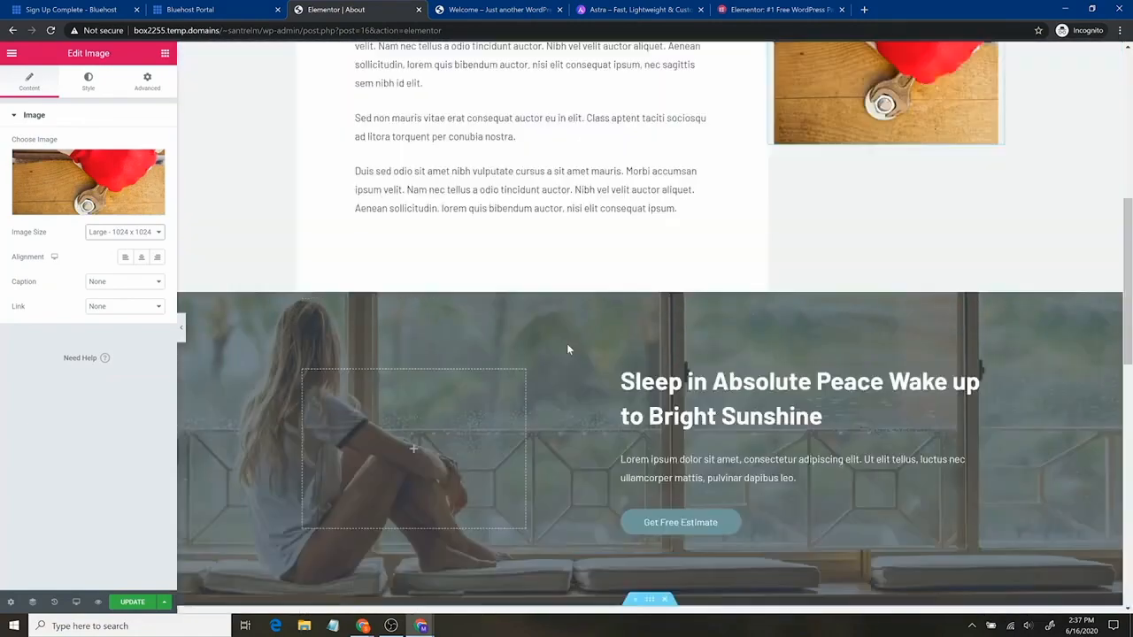
{"action": "scroll", "coordinate": [531, 416], "scroll_direction": "down", "scroll_amount": 12}
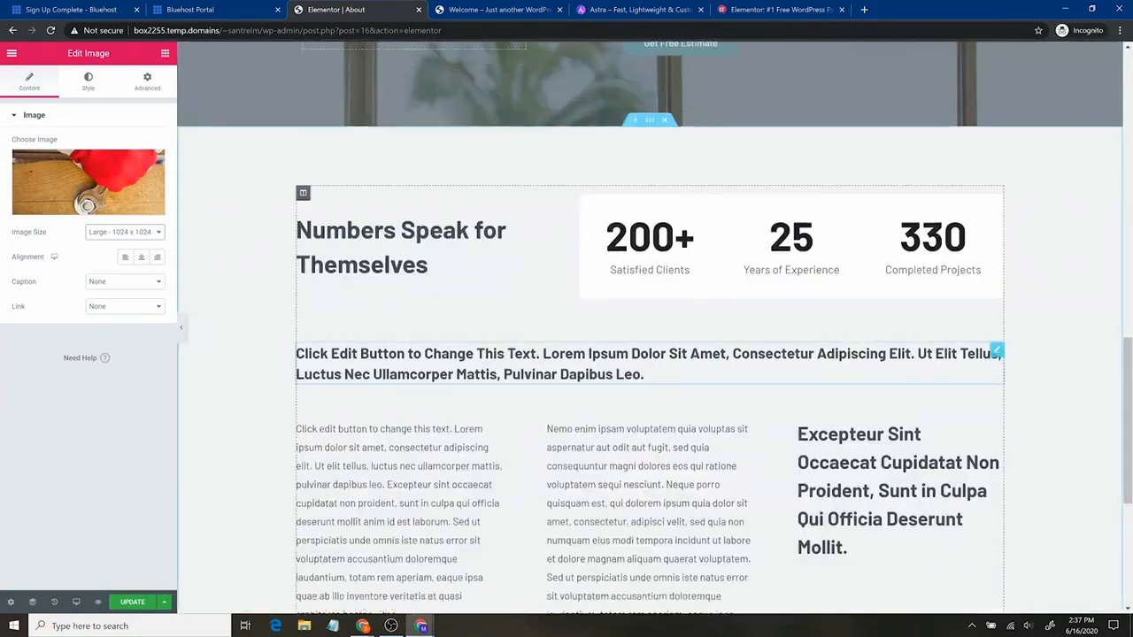
{"action": "scroll", "coordinate": [651, 354], "scroll_direction": "up", "scroll_amount": 2}
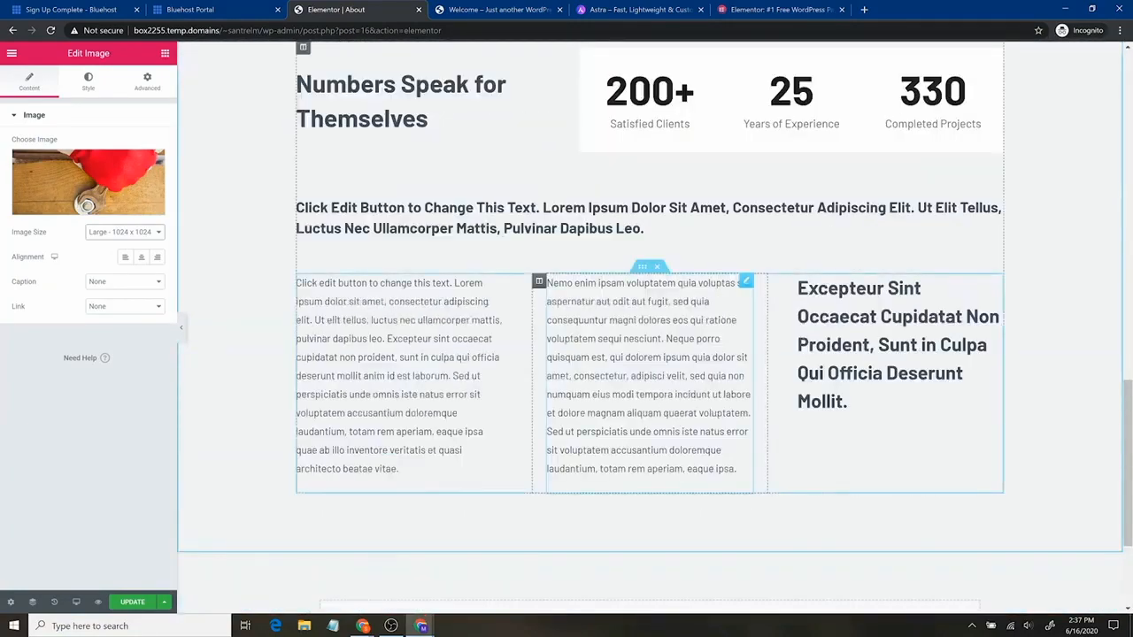
{"action": "scroll", "coordinate": [524, 397], "scroll_direction": "up", "scroll_amount": 7}
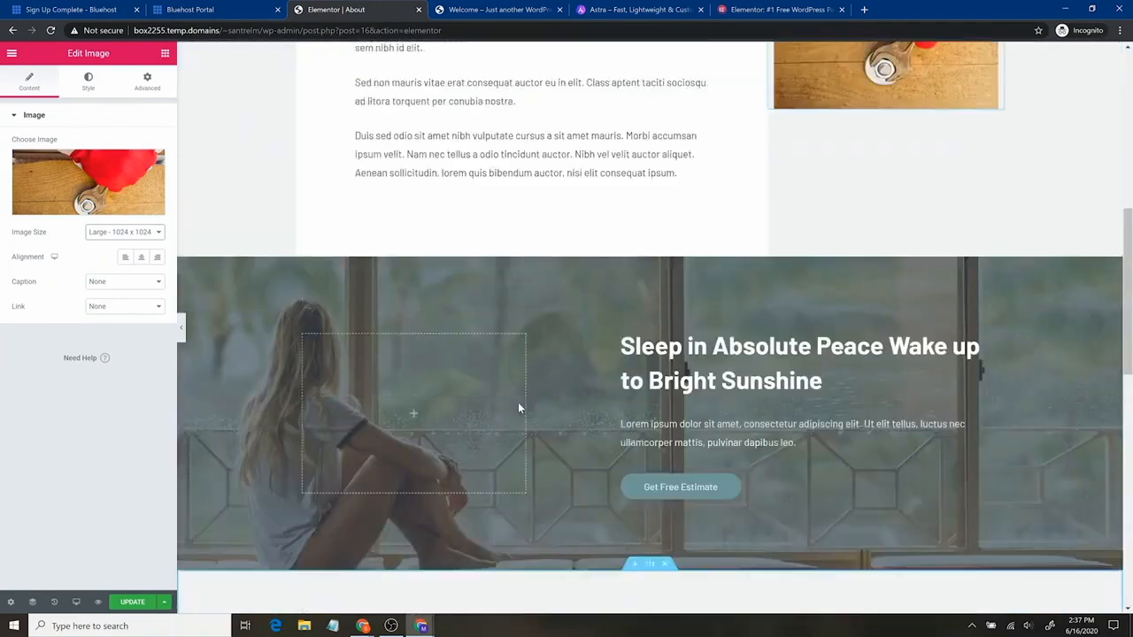
{"action": "scroll", "coordinate": [524, 397], "scroll_direction": "up", "scroll_amount": 2}
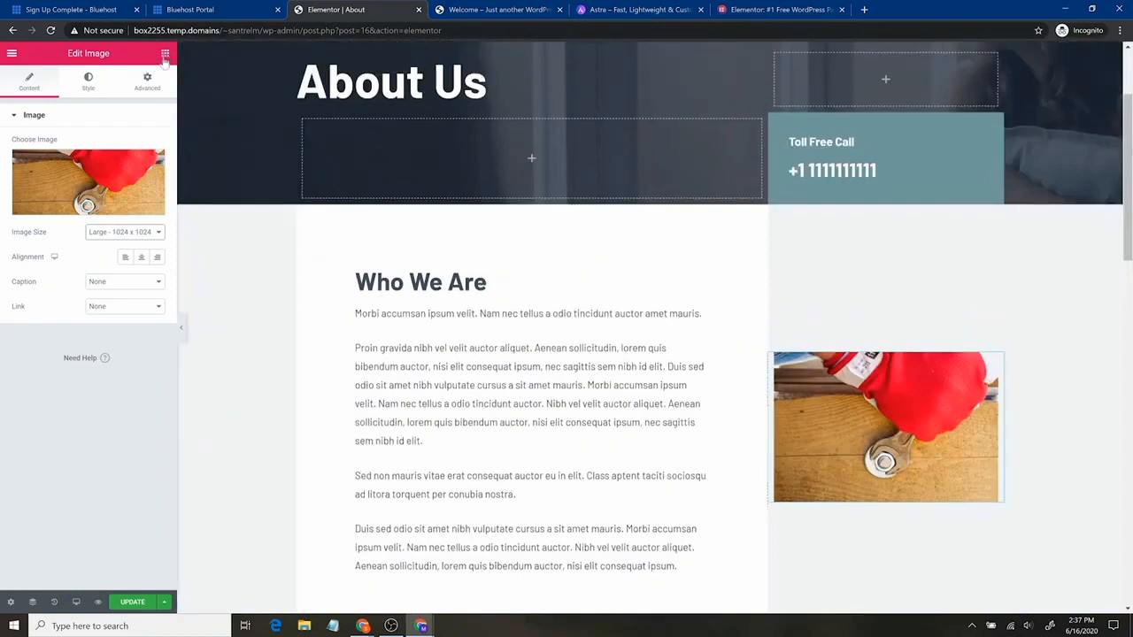
{"action": "left_click", "coordinate": [165, 55]}
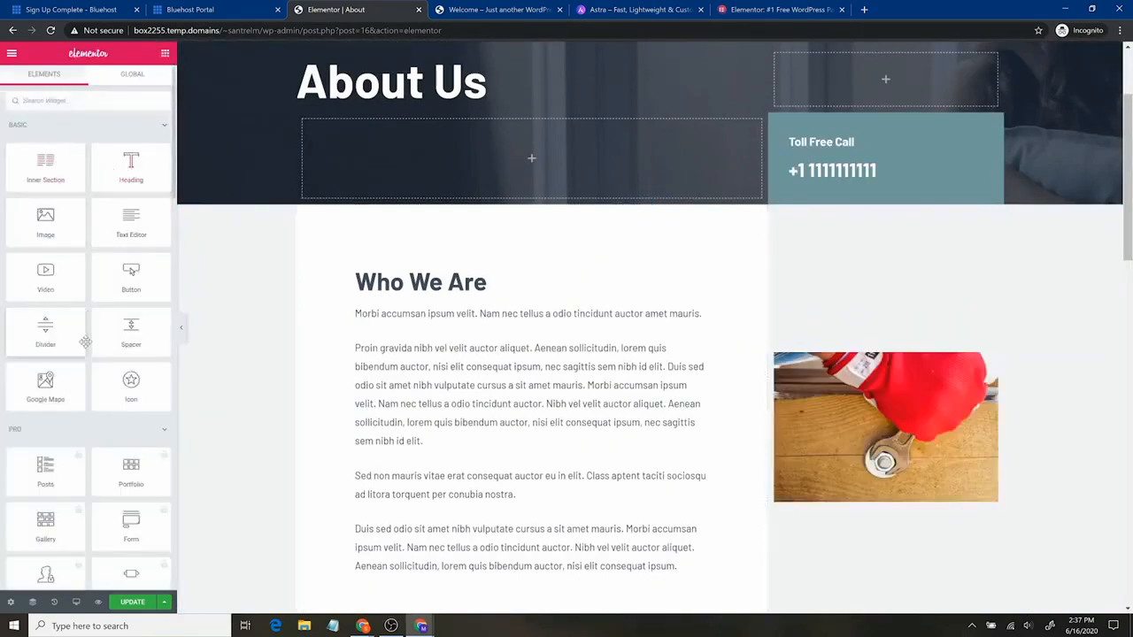
{"action": "scroll", "coordinate": [96, 219], "scroll_direction": "down", "scroll_amount": 7}
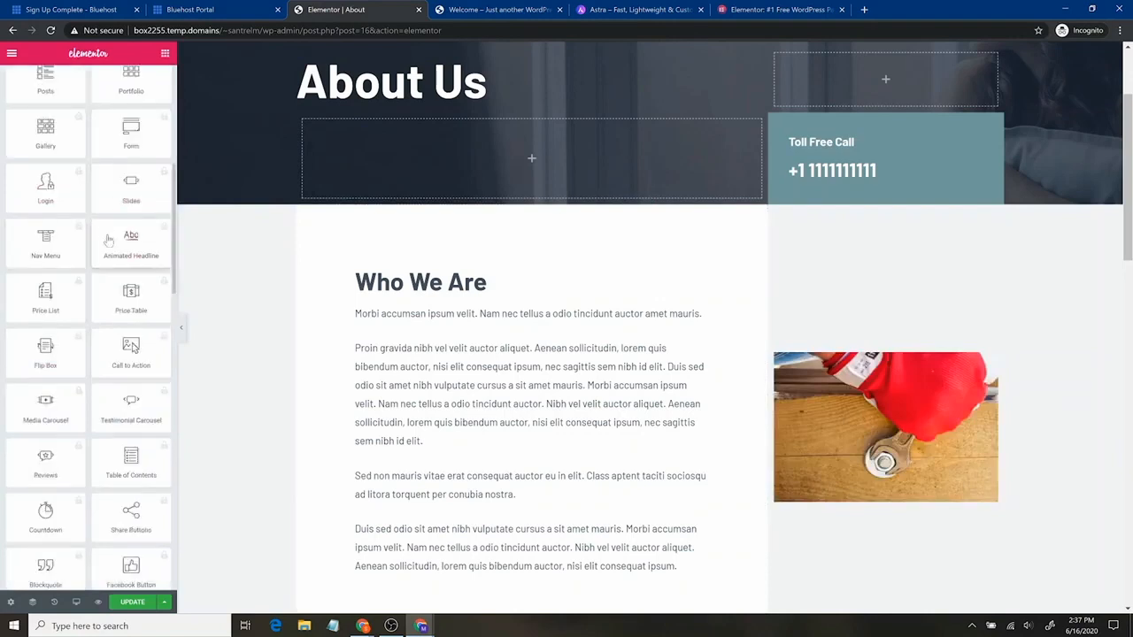
{"action": "scroll", "coordinate": [82, 276], "scroll_direction": "up", "scroll_amount": 7}
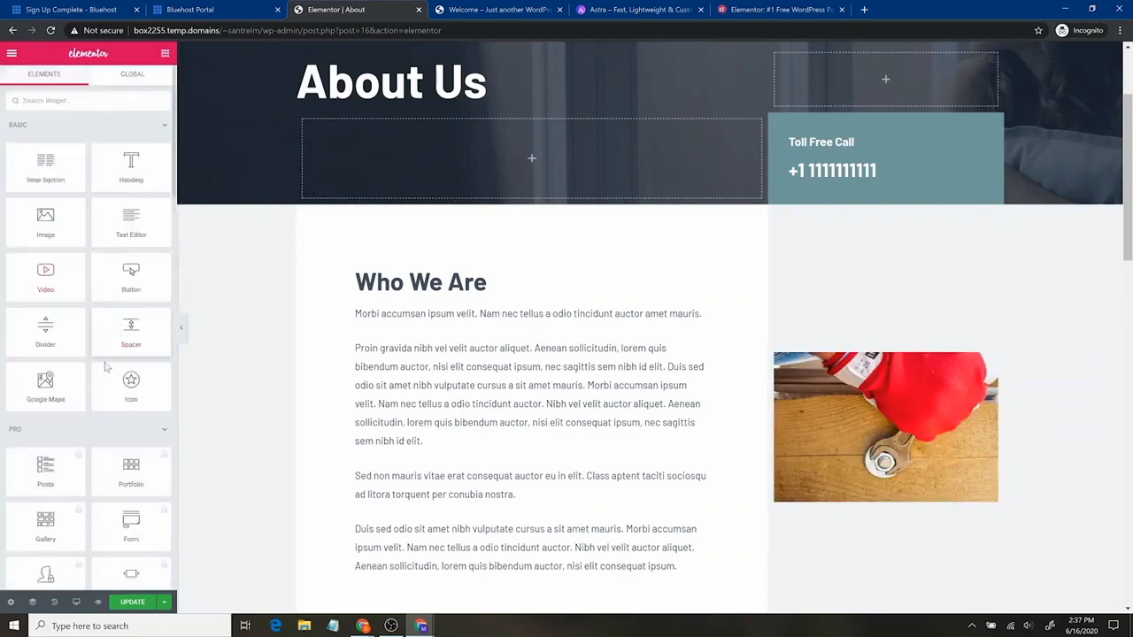
{"action": "scroll", "coordinate": [87, 431], "scroll_direction": "down", "scroll_amount": 5}
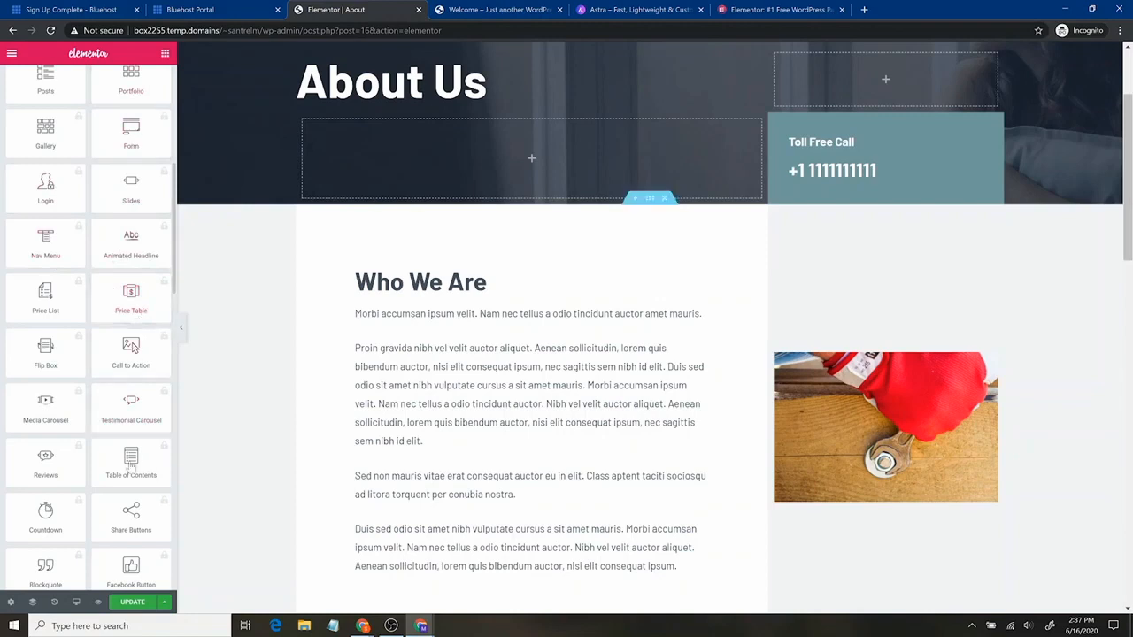
{"action": "scroll", "coordinate": [134, 345], "scroll_direction": "down", "scroll_amount": 5}
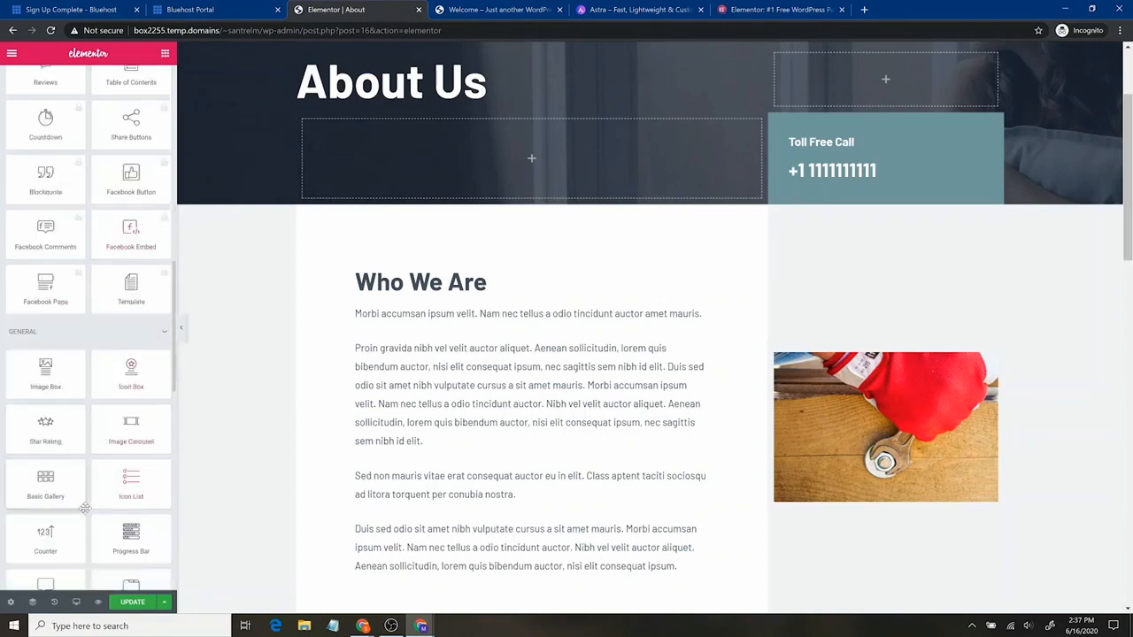
{"action": "scroll", "coordinate": [111, 394], "scroll_direction": "up", "scroll_amount": 10}
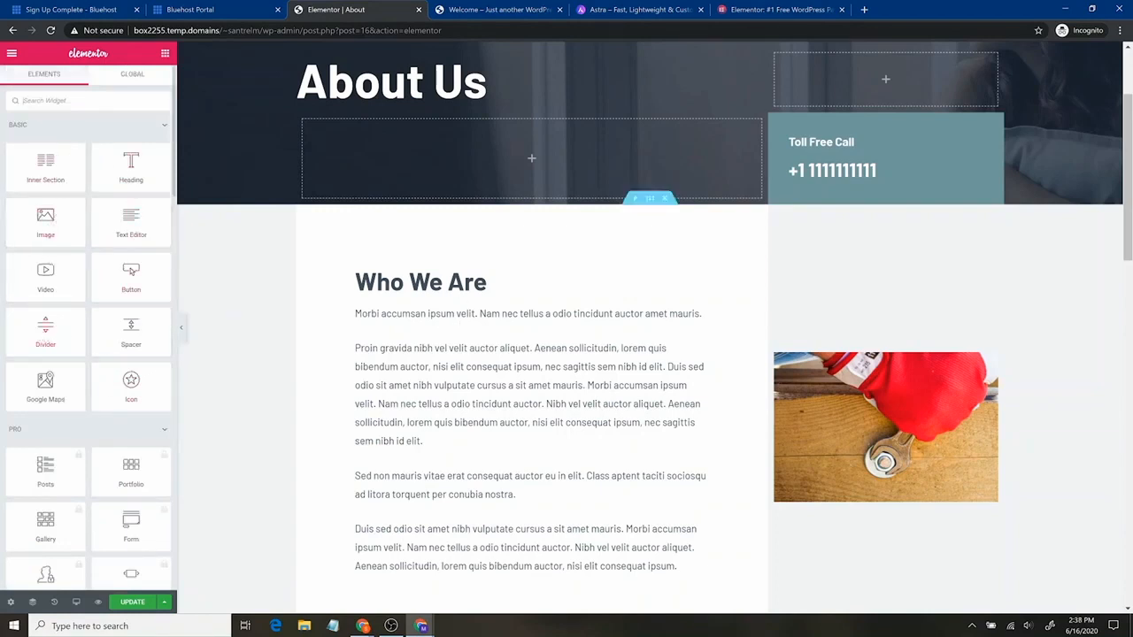
Add a double-line divider under Who We Are and thicken its weight to 6.1
{"action": "left_click_drag", "start_coordinate": [46, 329], "coordinate": [409, 296]}
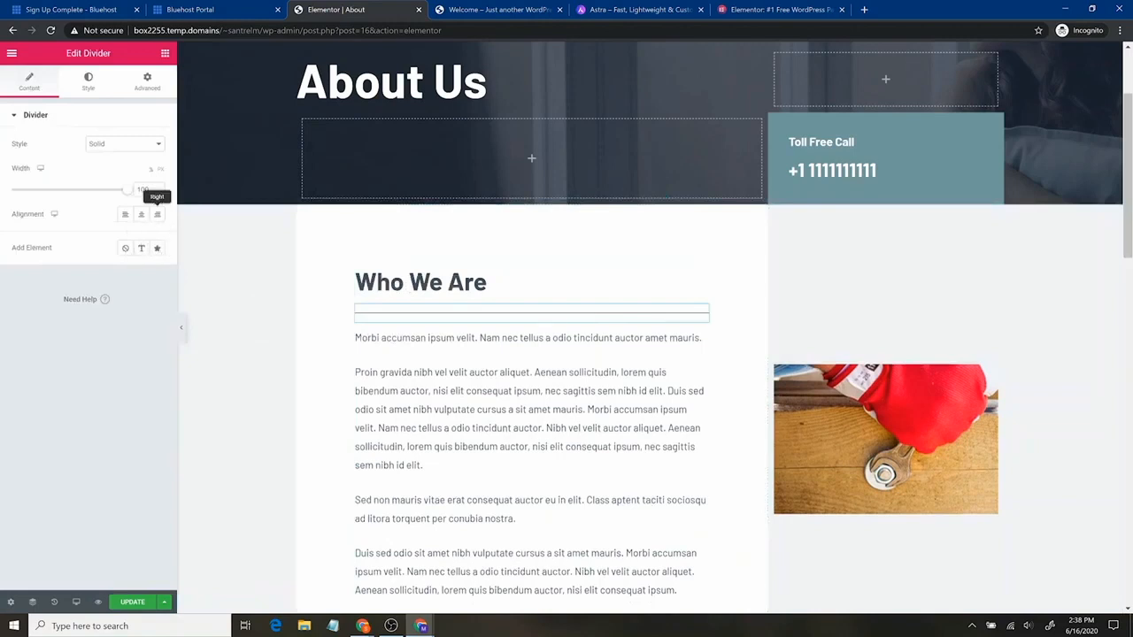
{"action": "left_click", "coordinate": [148, 144]}
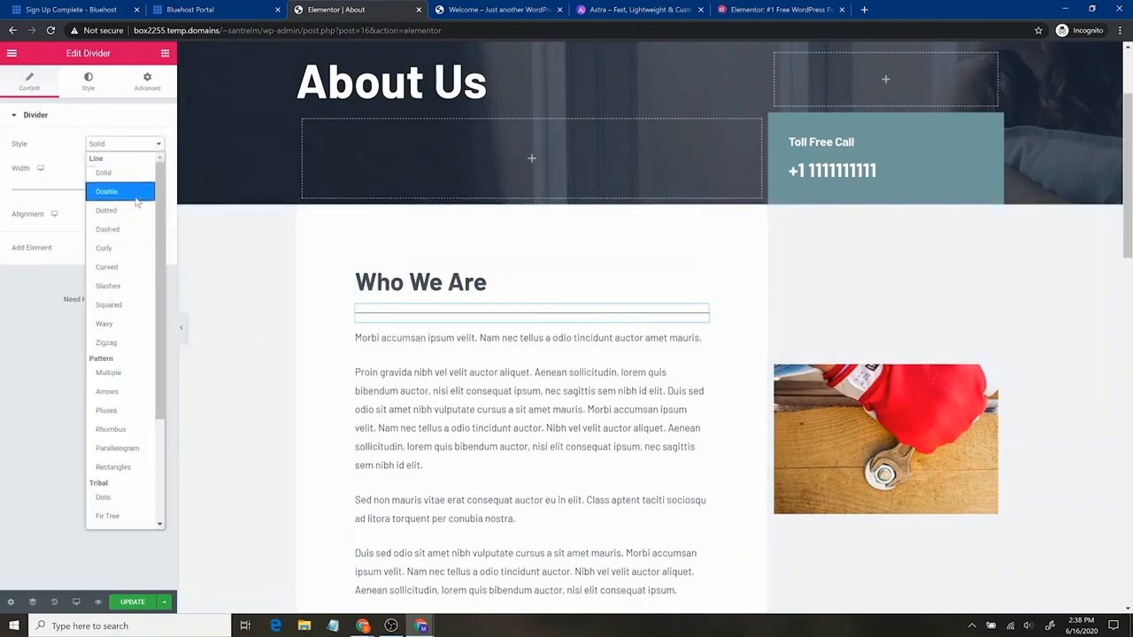
{"action": "left_click", "coordinate": [137, 203]}
{"action": "left_click", "coordinate": [141, 152]}
{"action": "left_click", "coordinate": [89, 81]}
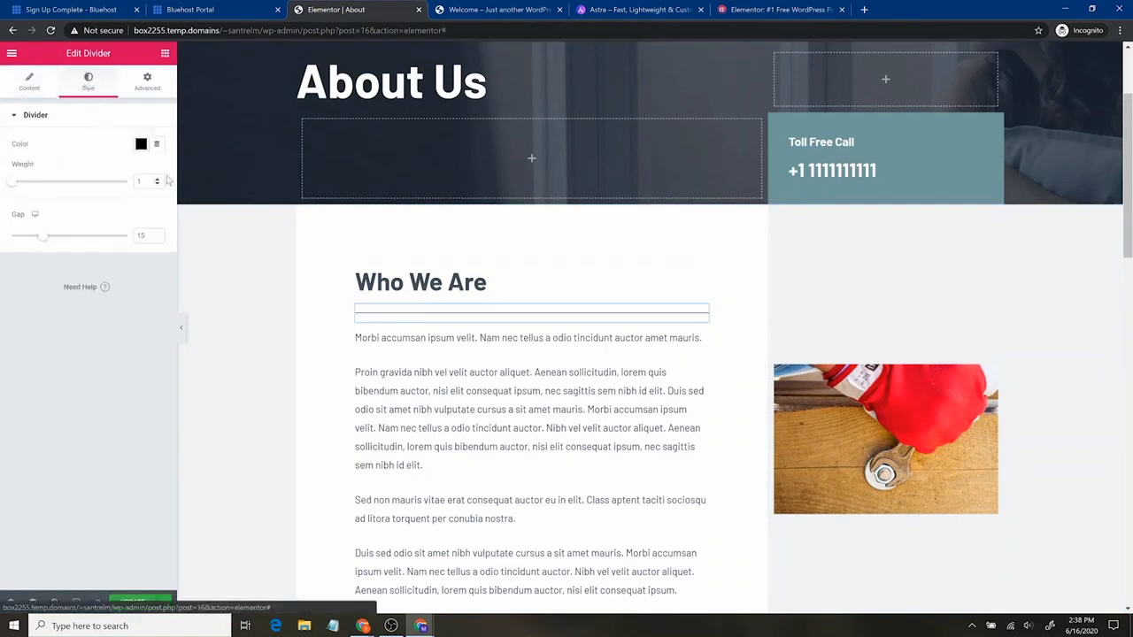
{"action": "left_click_drag", "start_coordinate": [16, 184], "coordinate": [77, 184]}
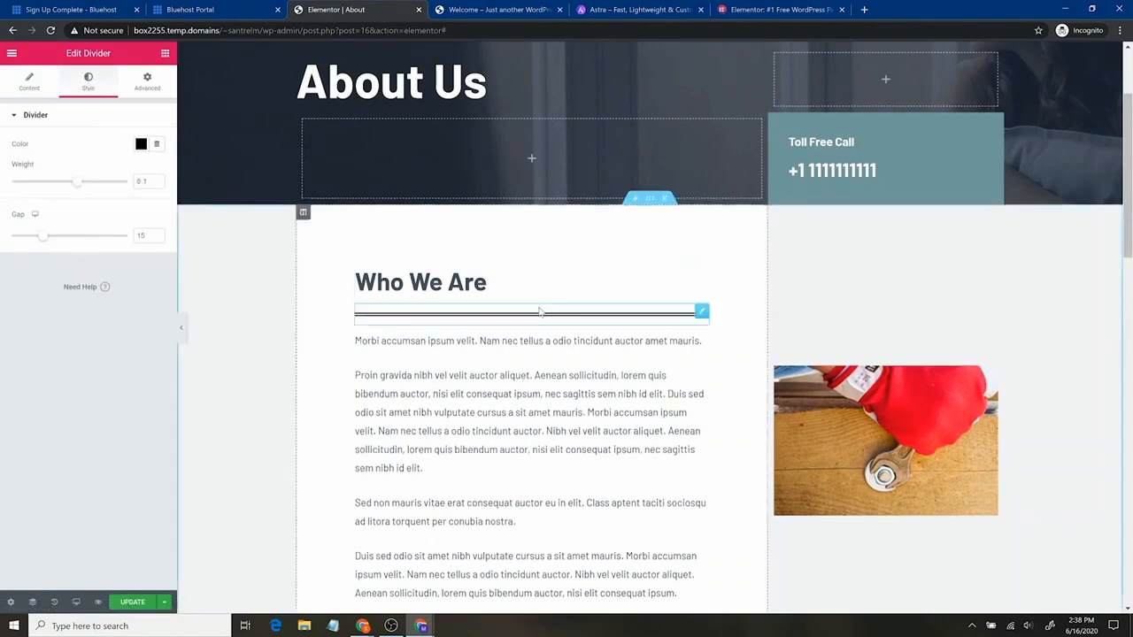
{"action": "scroll", "coordinate": [661, 388], "scroll_direction": "down", "scroll_amount": 15}
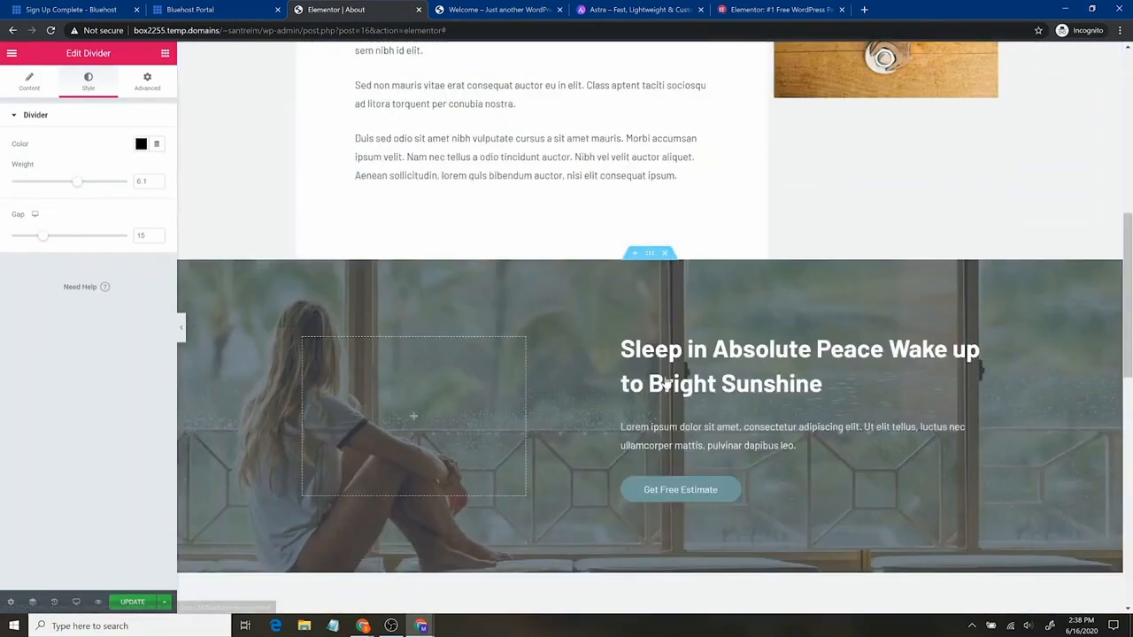
{"action": "scroll", "coordinate": [680, 312], "scroll_direction": "up", "scroll_amount": 15}
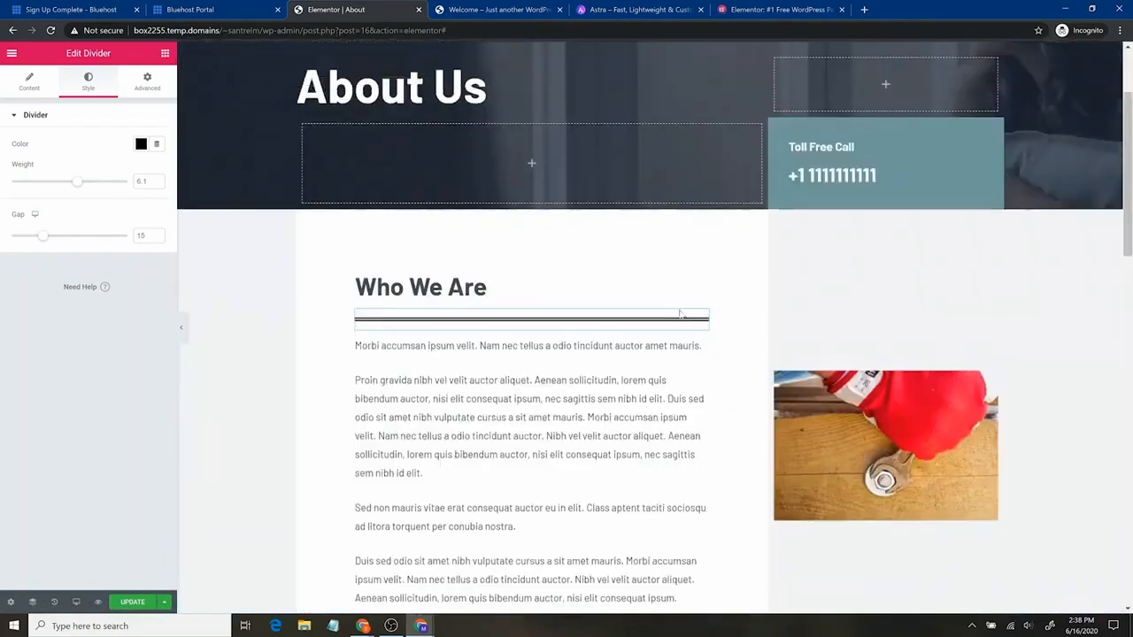
{"action": "scroll", "coordinate": [673, 318], "scroll_direction": "down", "scroll_amount": 8}
{"action": "scroll", "coordinate": [666, 332], "scroll_direction": "down", "scroll_amount": 2}
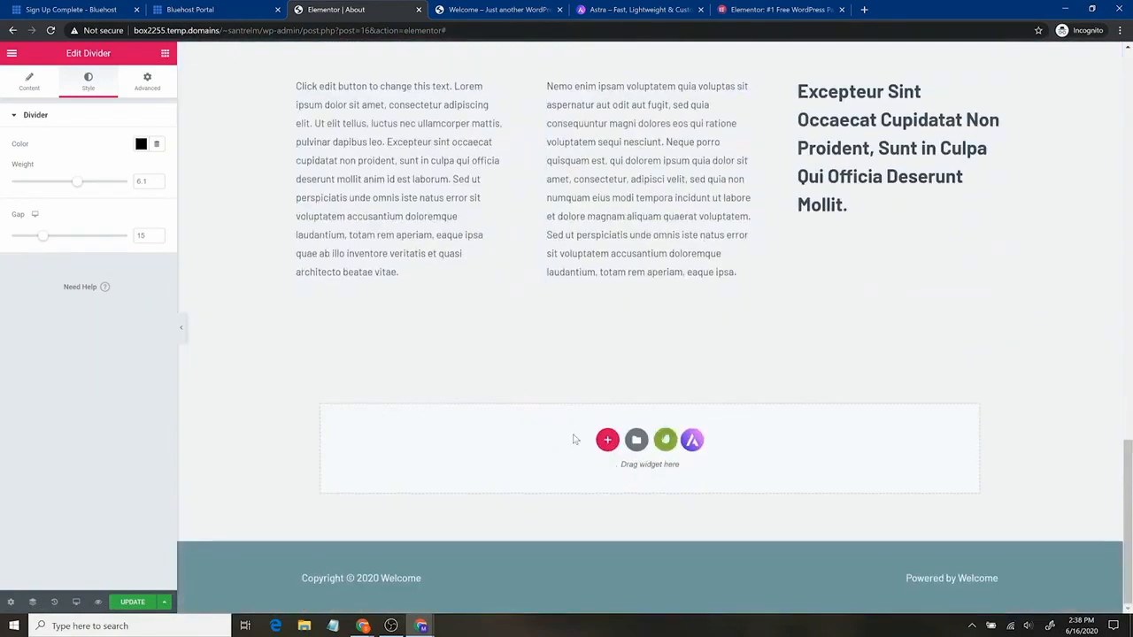
Insert the free Contact (with Map) block from the Envato library into the About page
{"action": "left_click", "coordinate": [665, 440]}
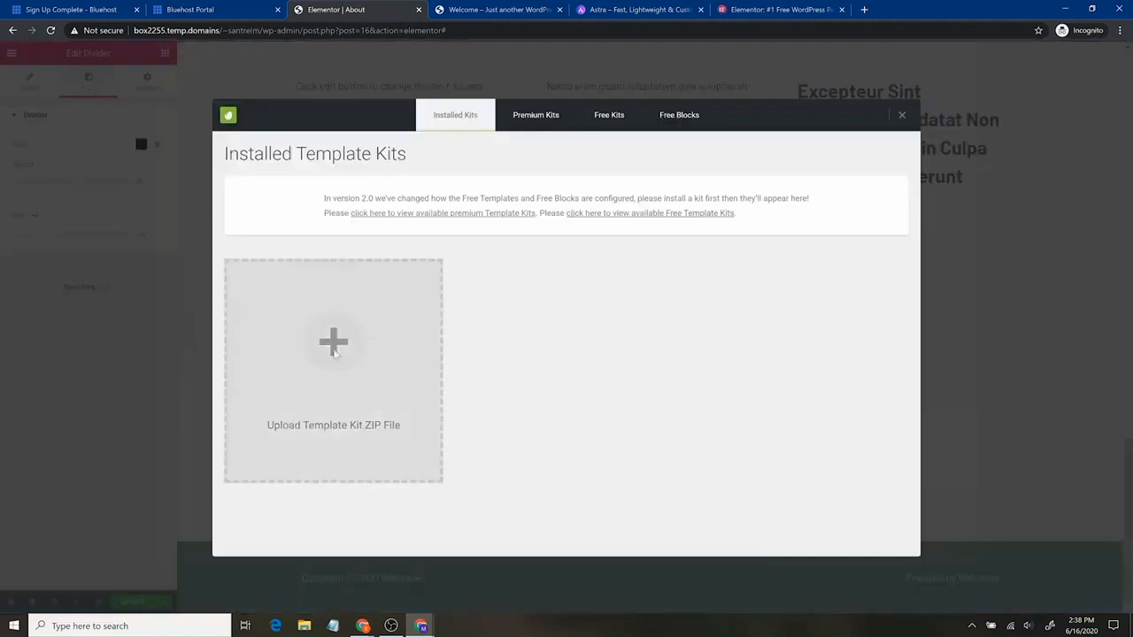
{"action": "left_click", "coordinate": [534, 128]}
{"action": "left_click", "coordinate": [620, 130]}
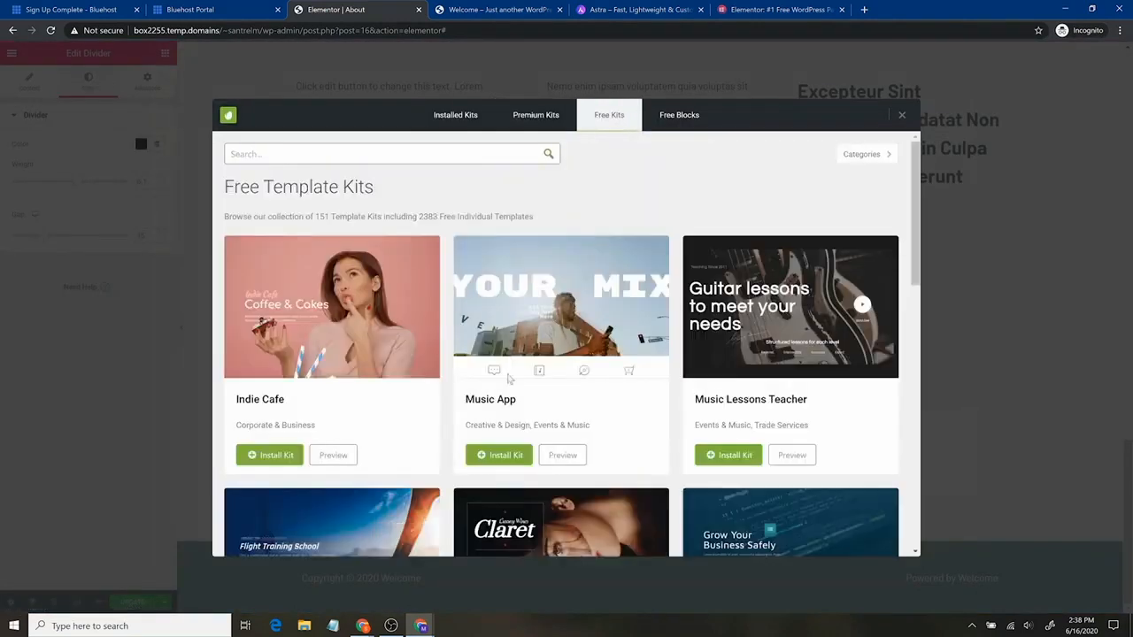
{"action": "left_click", "coordinate": [678, 117]}
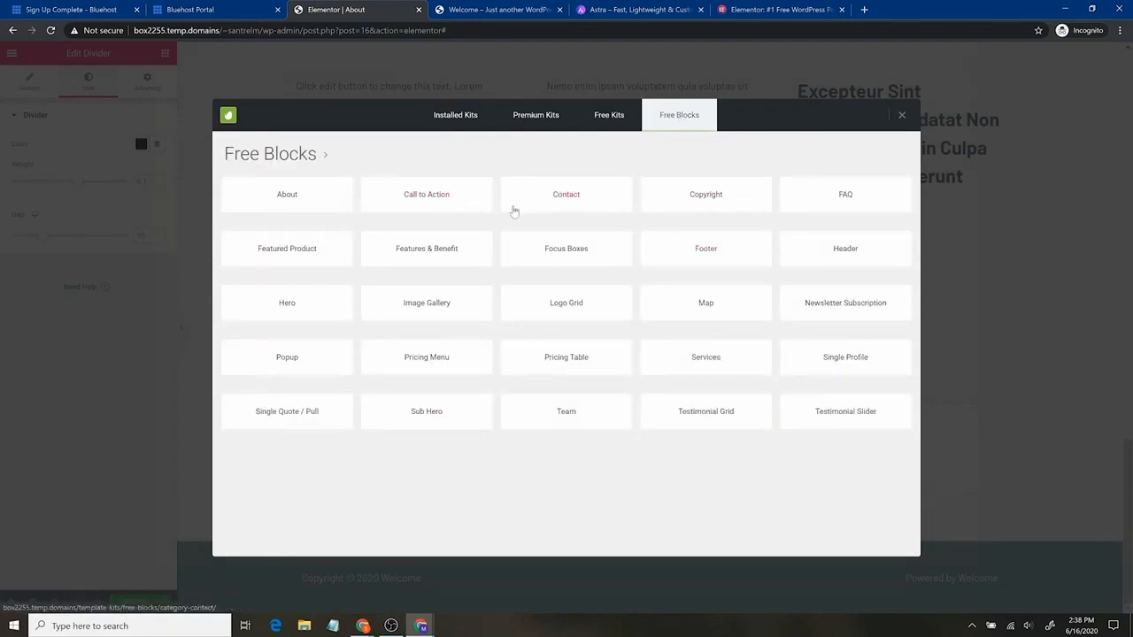
{"action": "left_click", "coordinate": [553, 201]}
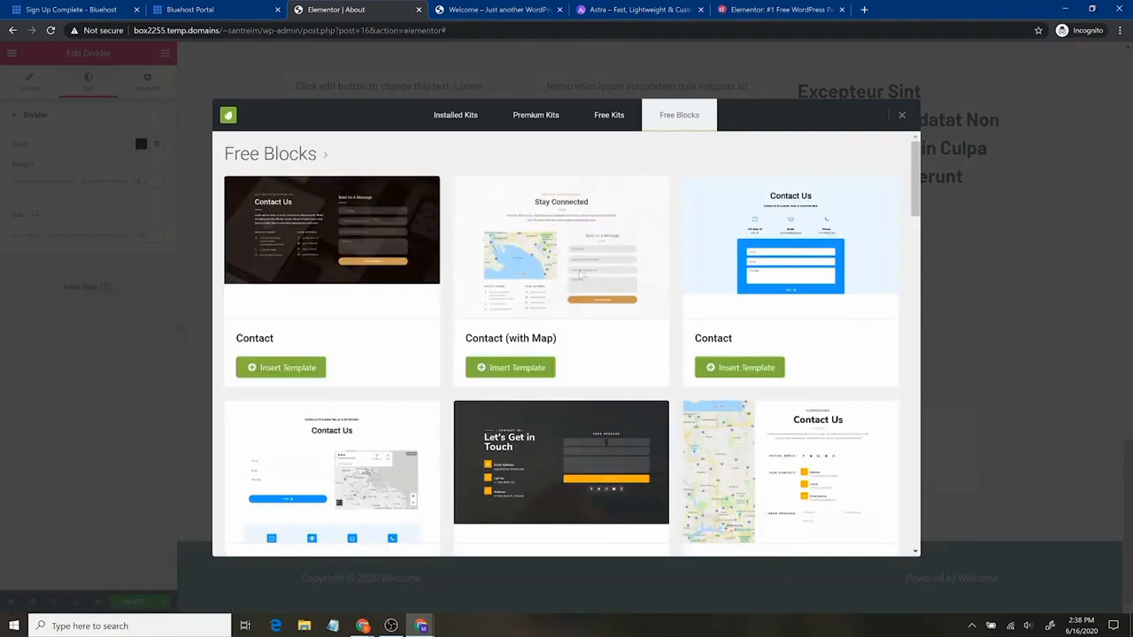
{"action": "left_click", "coordinate": [541, 367]}
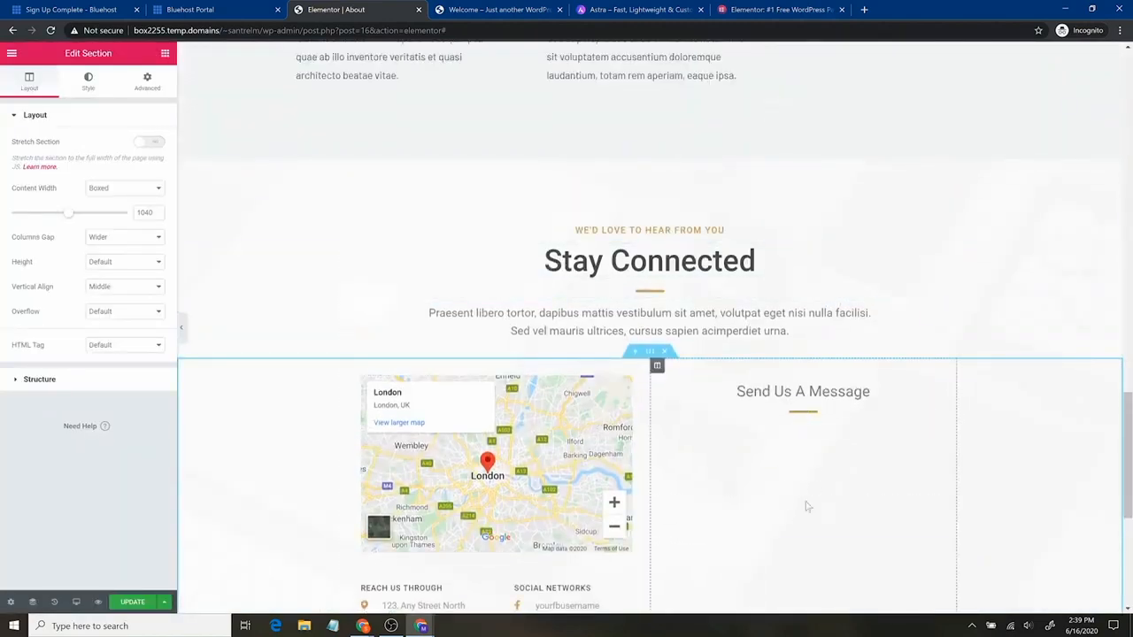
Scroll down to check the new Stay Connected map section, then back up to the About Us banner
{"action": "scroll", "coordinate": [815, 497], "scroll_direction": "down", "scroll_amount": 2}
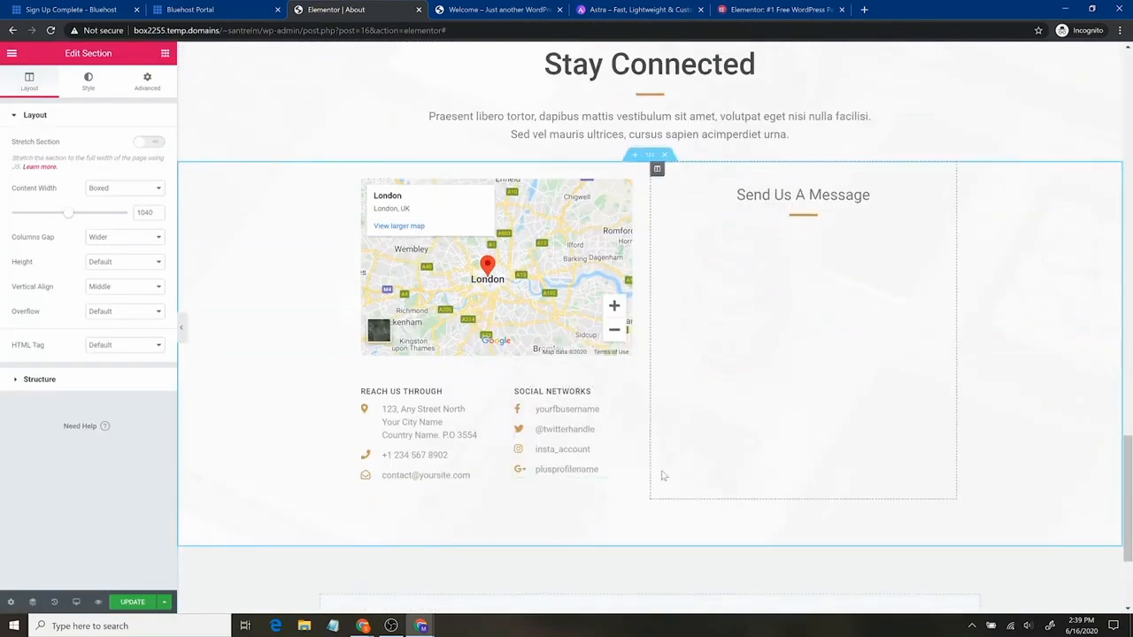
{"action": "scroll", "coordinate": [781, 457], "scroll_direction": "up", "scroll_amount": 8}
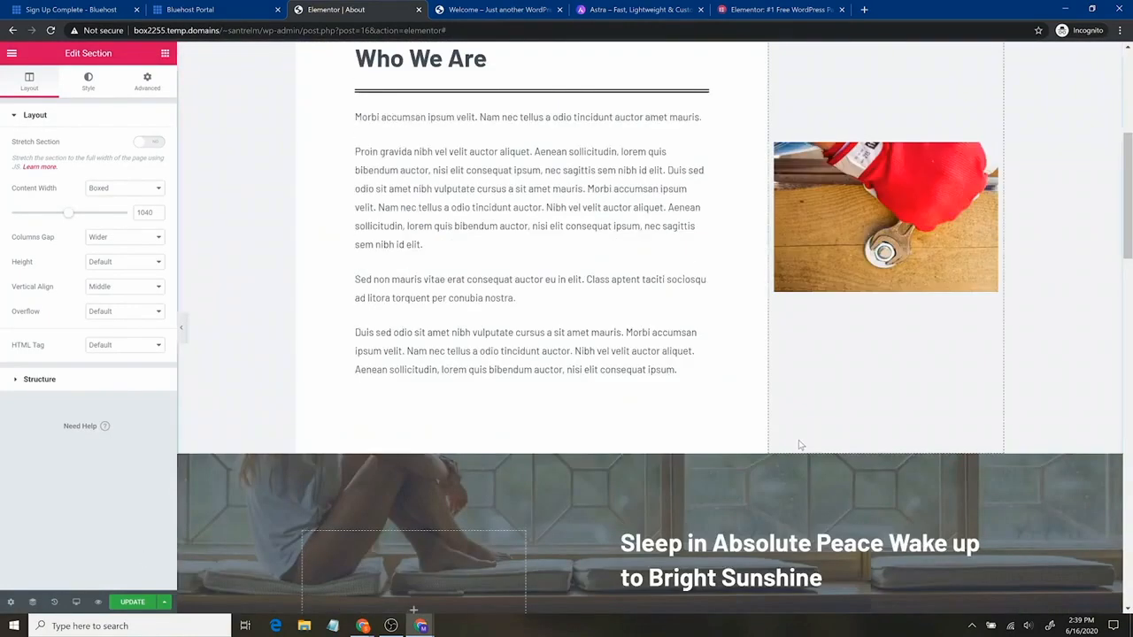
{"action": "scroll", "coordinate": [799, 446], "scroll_direction": "up", "scroll_amount": 4}
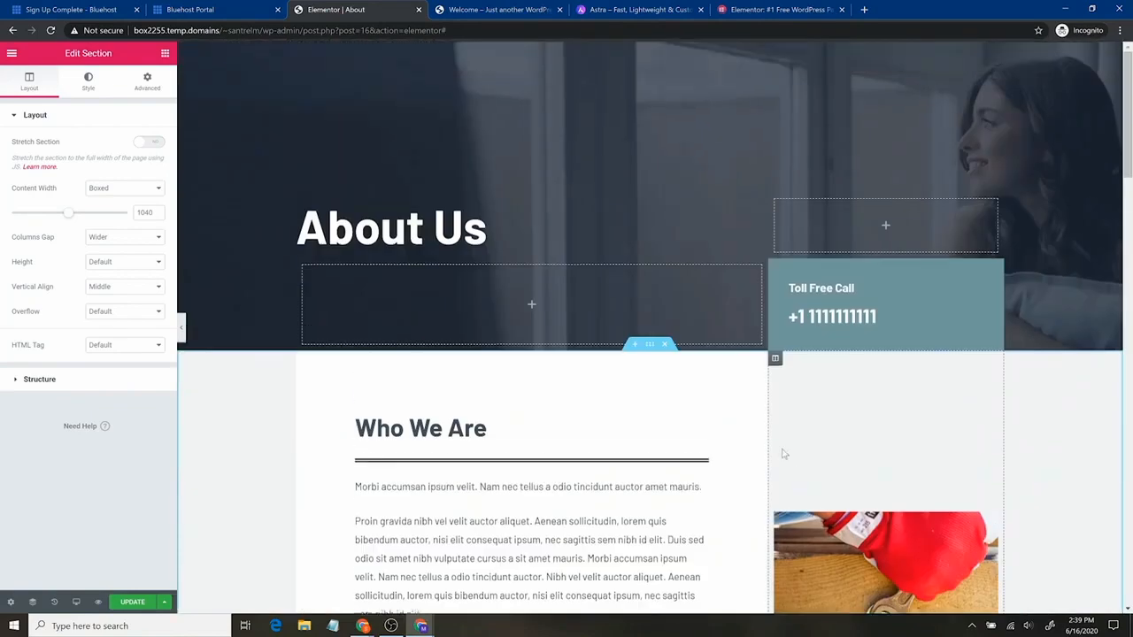
Update the About page, exit Elementor to the dashboard and head to Settings > General
{"action": "left_click", "coordinate": [132, 602]}
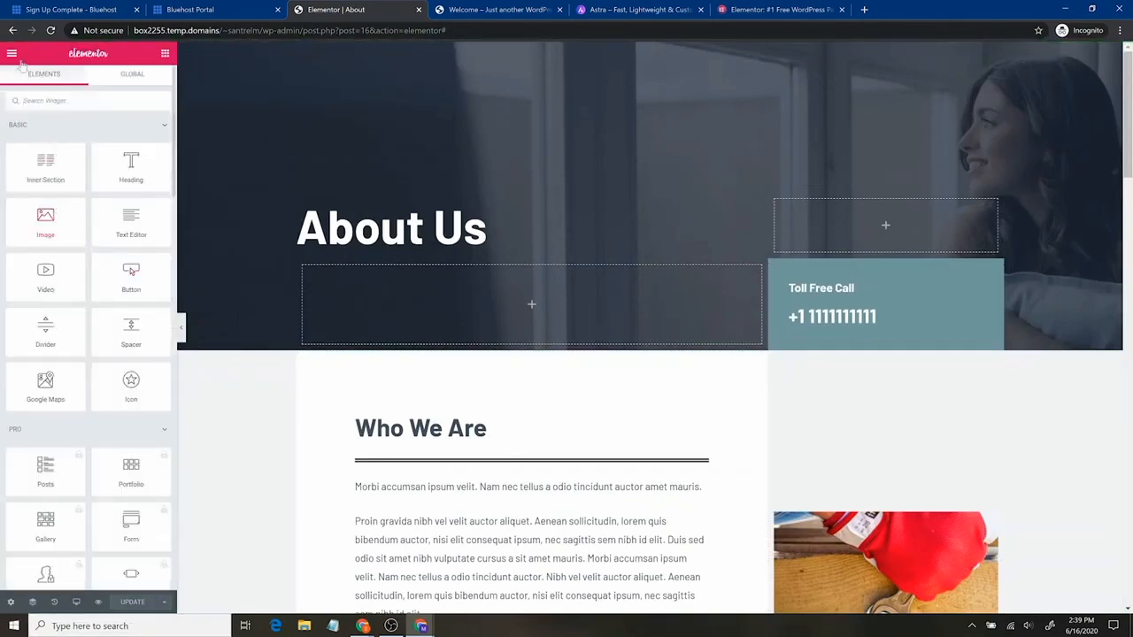
{"action": "left_click", "coordinate": [12, 53]}
{"action": "left_click", "coordinate": [101, 388]}
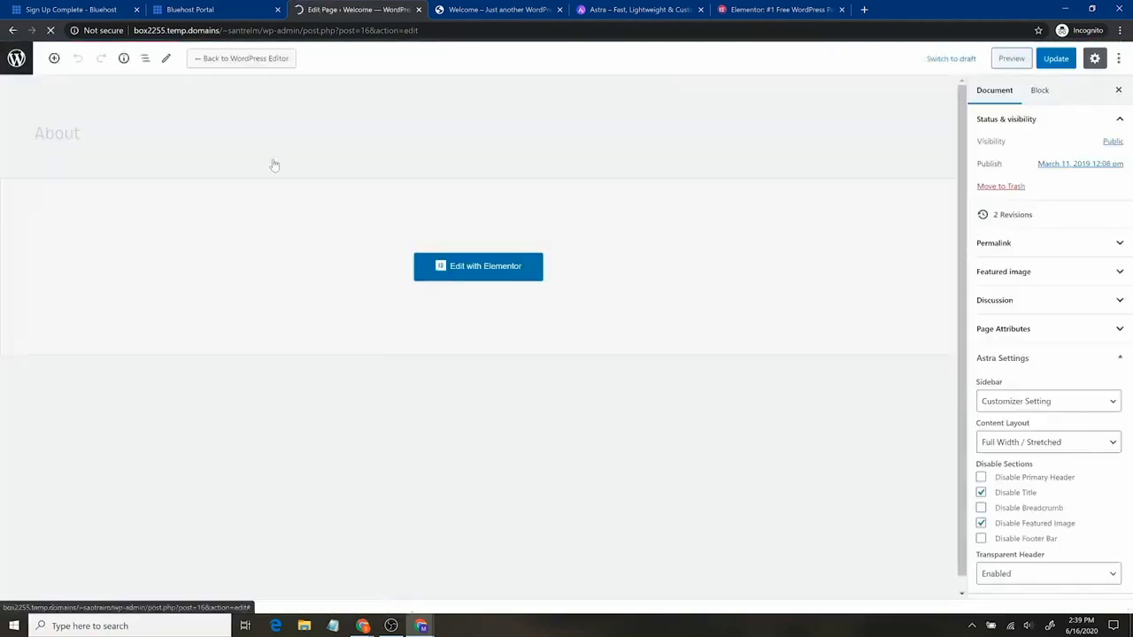
{"action": "left_click", "coordinate": [15, 67]}
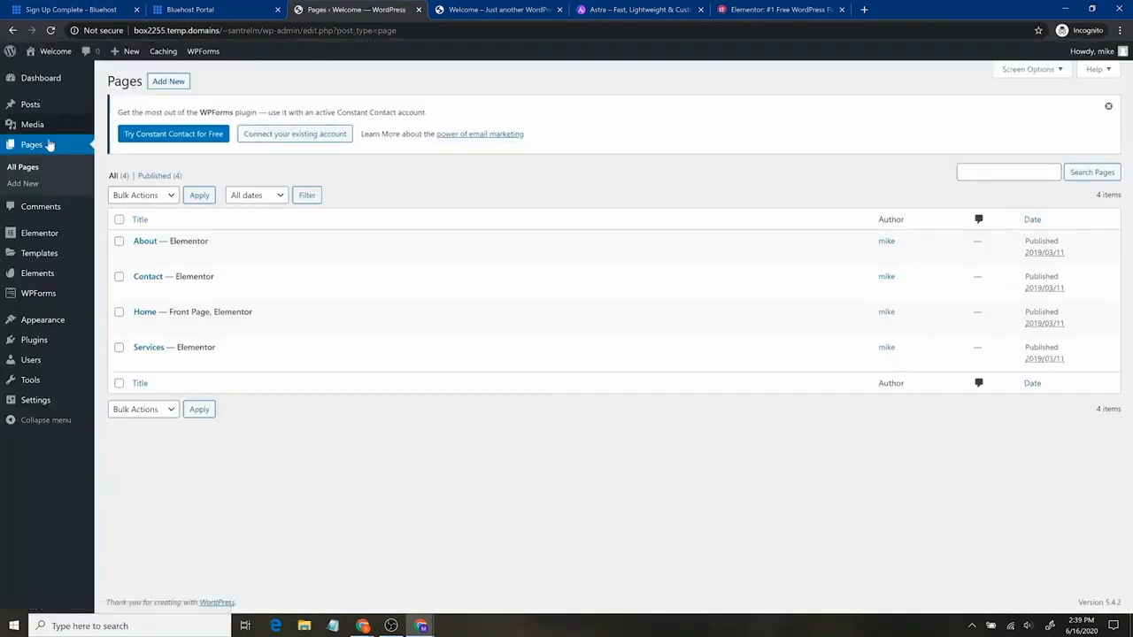
{"action": "mouse_move", "coordinate": [46, 113]}
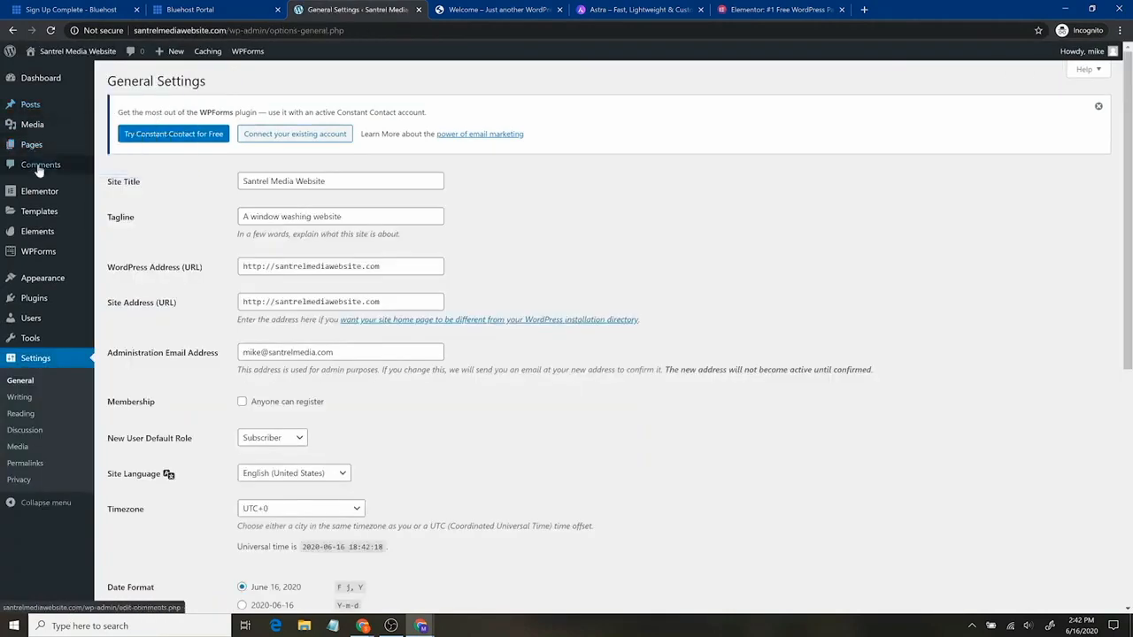
Review the site title, tagline and WordPress Address against the site listing in the Bluehost portal
{"action": "mouse_move", "coordinate": [42, 135]}
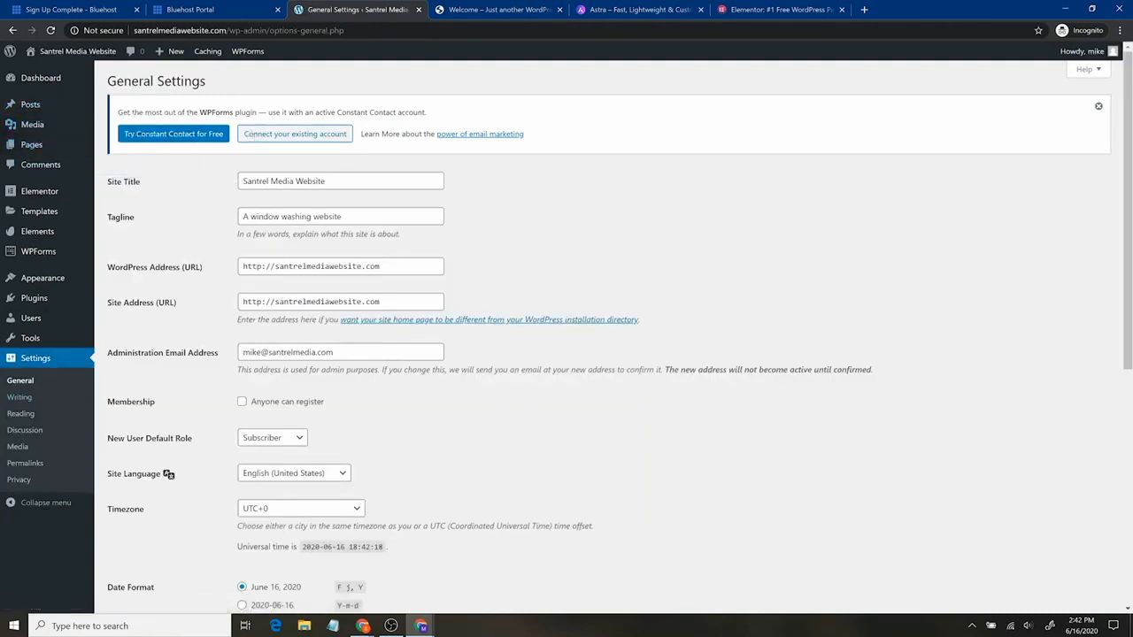
{"action": "left_click_drag", "start_coordinate": [239, 184], "coordinate": [368, 195]}
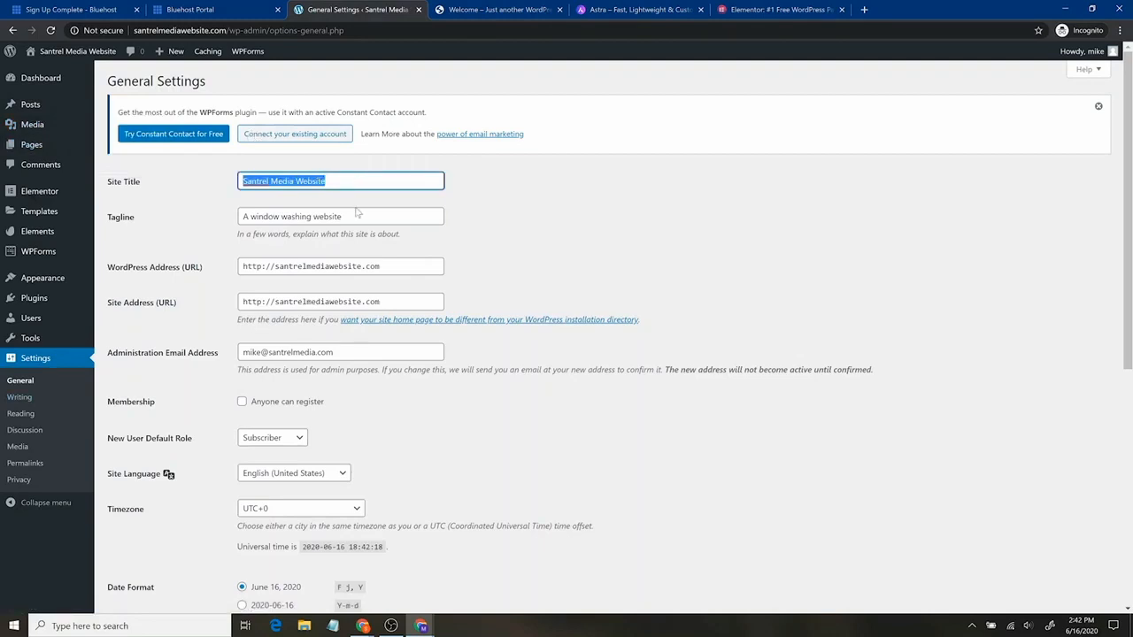
{"action": "left_click_drag", "start_coordinate": [352, 221], "coordinate": [226, 240]}
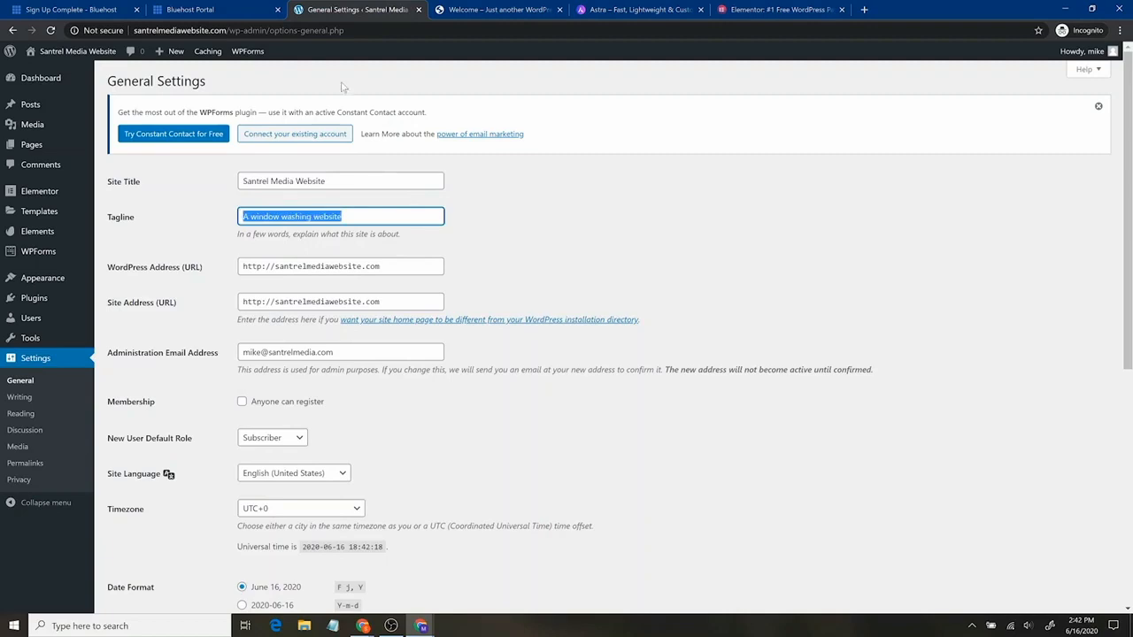
{"action": "left_click", "coordinate": [249, 8]}
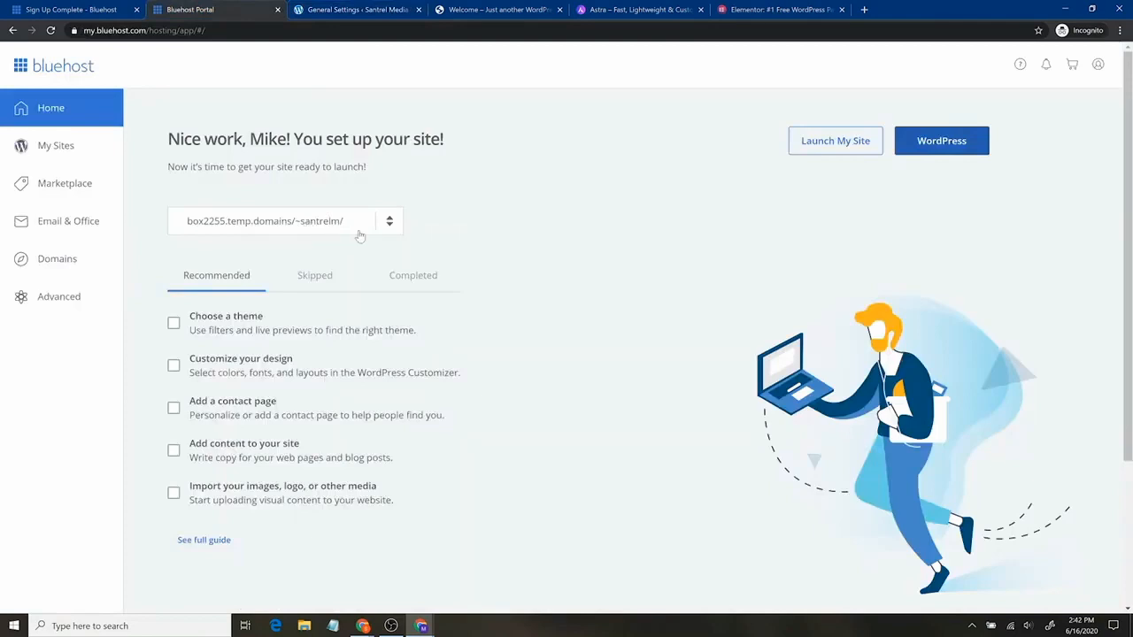
{"action": "left_click", "coordinate": [392, 227]}
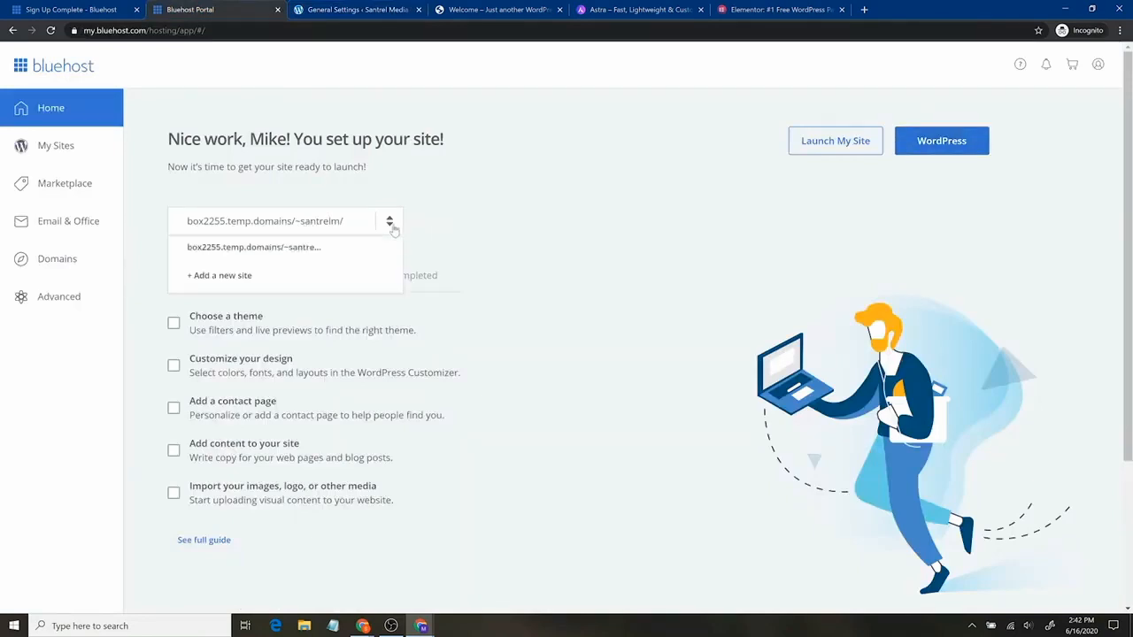
{"action": "left_click", "coordinate": [447, 215]}
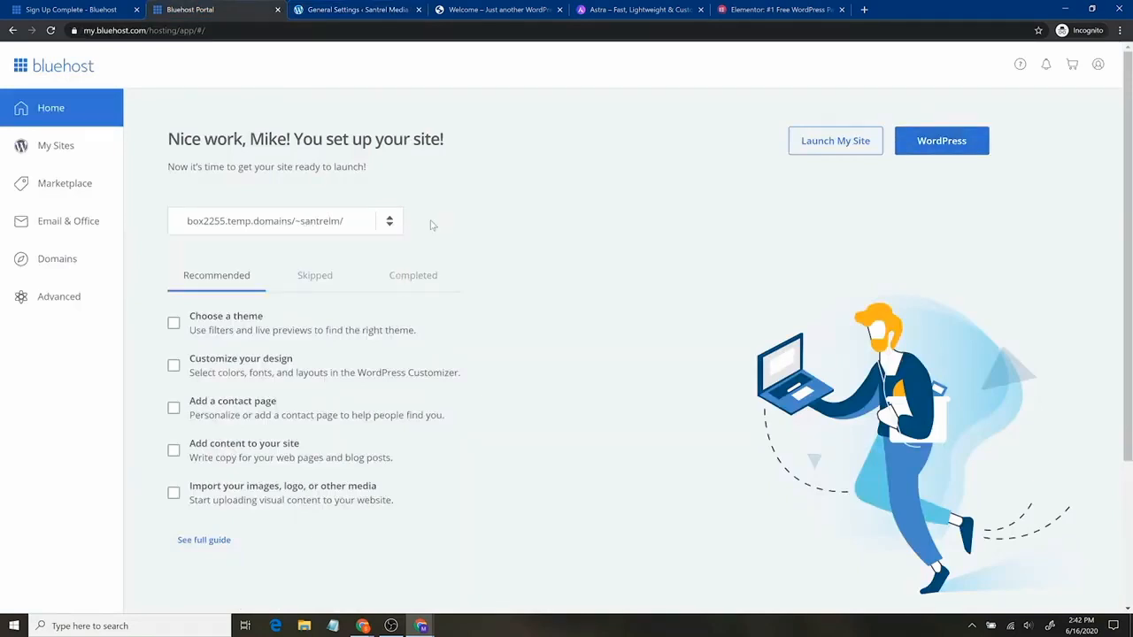
{"action": "left_click", "coordinate": [318, 6]}
{"action": "key", "text": "Tab"}
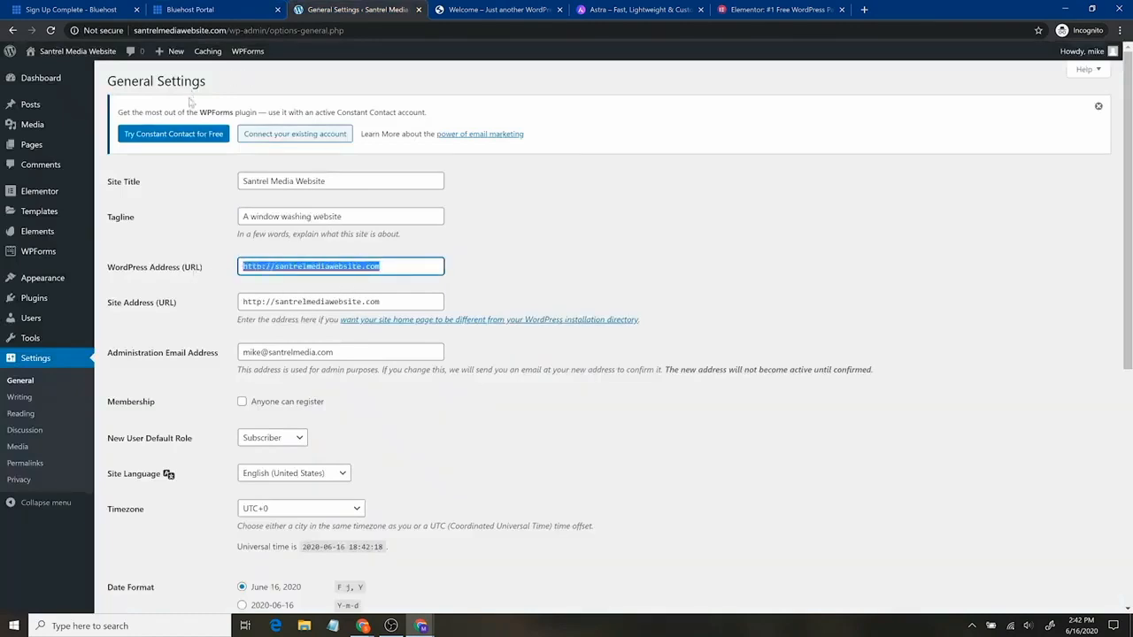
{"action": "left_click", "coordinate": [210, 269]}
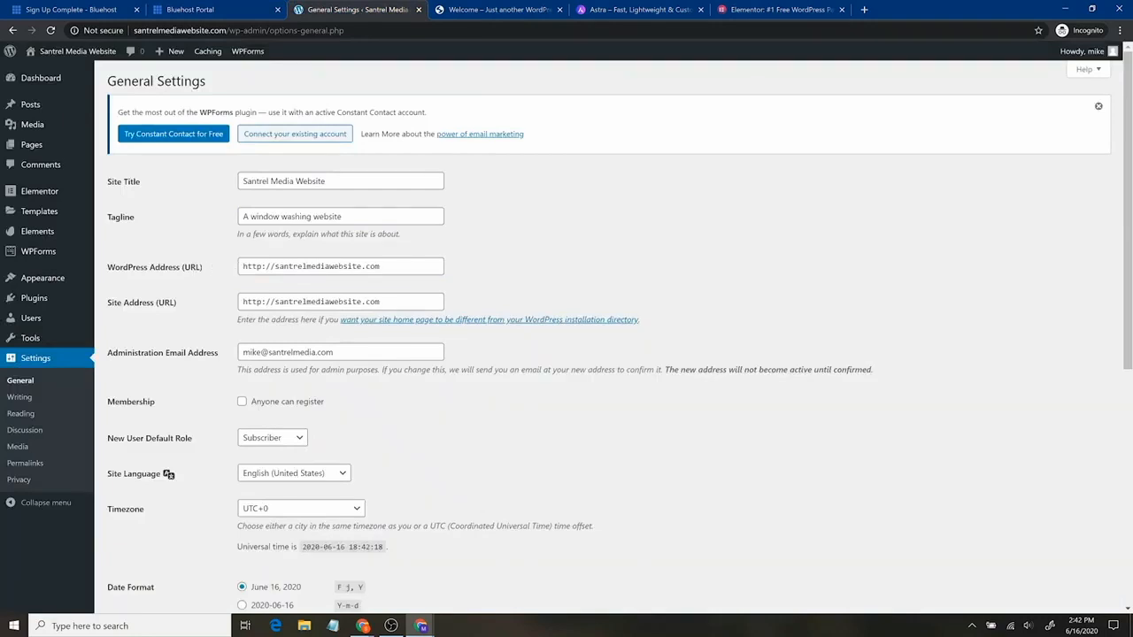
{"action": "left_click_drag", "start_coordinate": [243, 265], "coordinate": [381, 265]}
{"action": "left_click", "coordinate": [195, 10]}
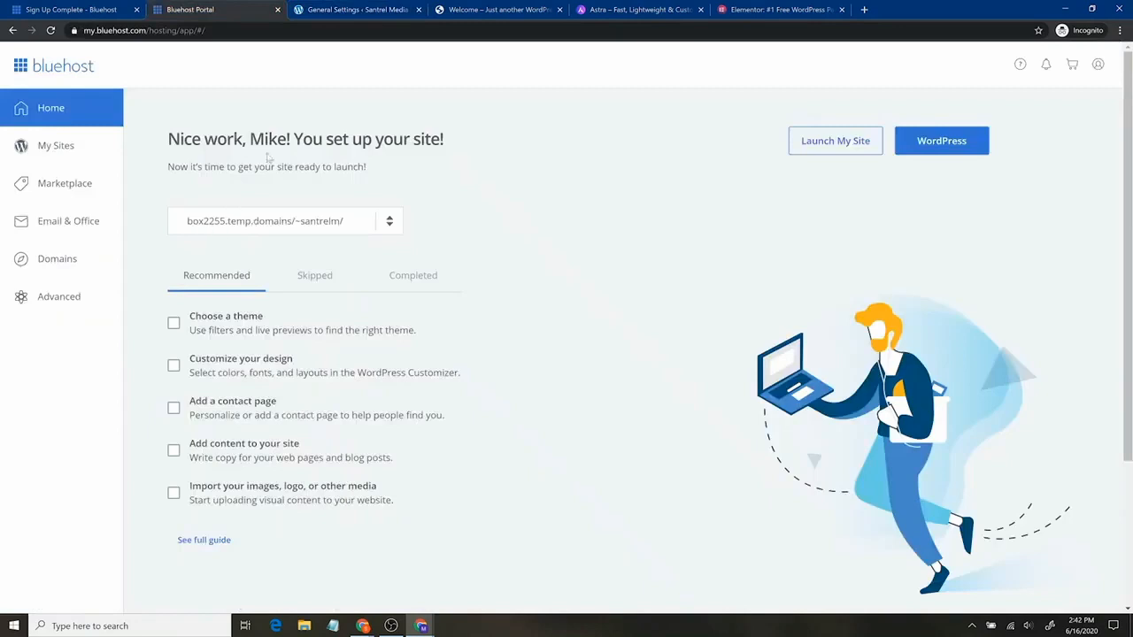
{"action": "key", "text": "ctrl+Tab"}
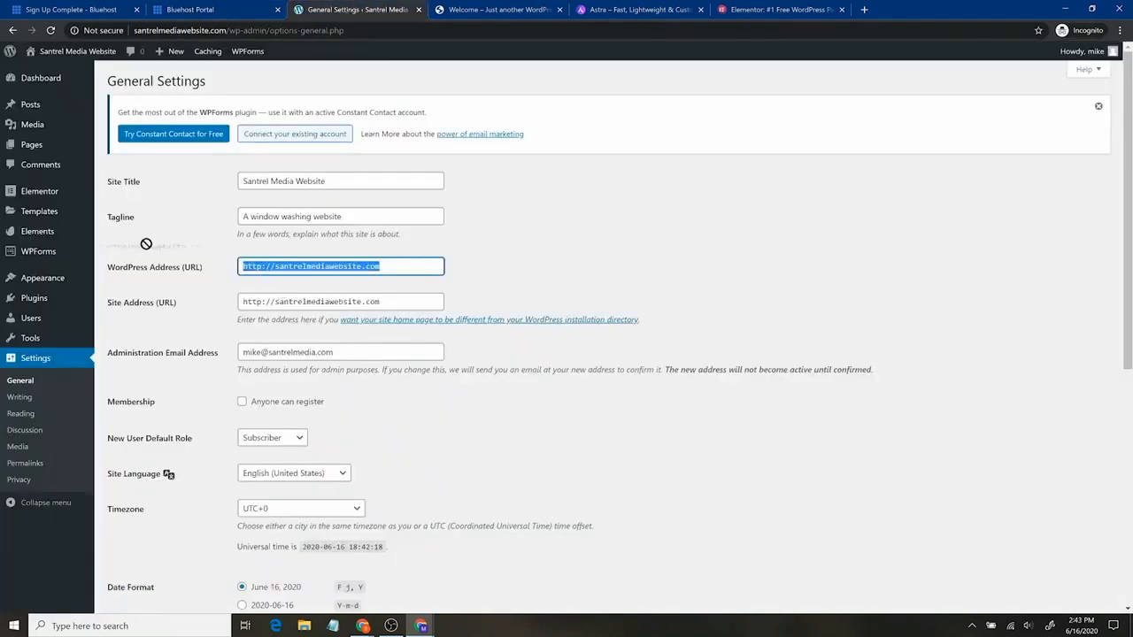
{"action": "left_click", "coordinate": [256, 266]}
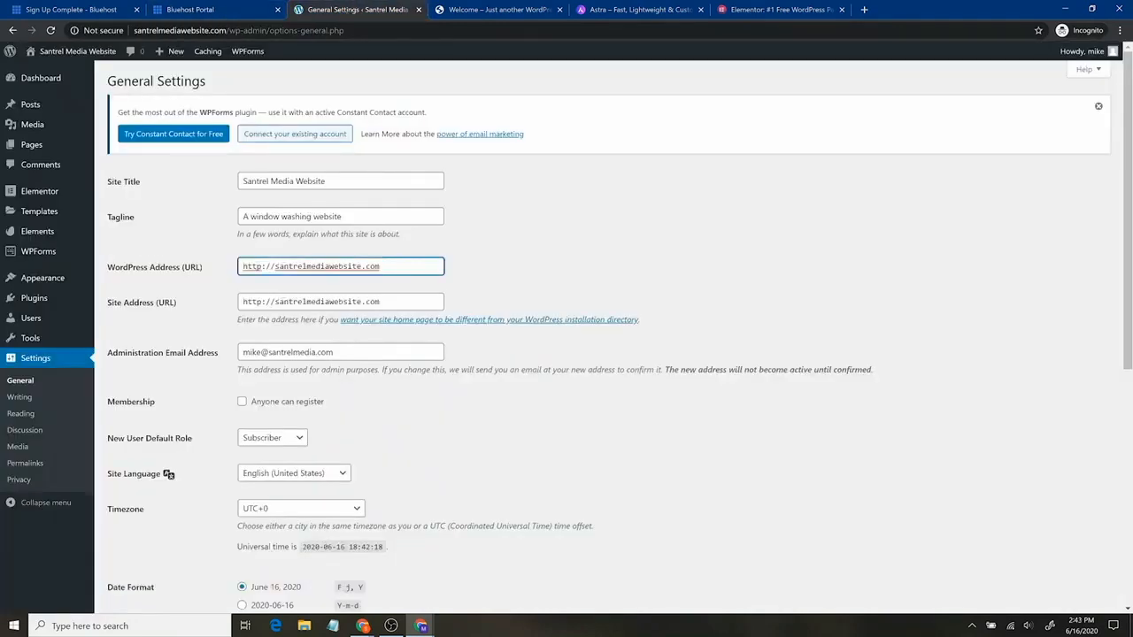
{"action": "type", "text": "s"}
{"action": "key", "text": "Tab"}
{"action": "left_click", "coordinate": [267, 302]}
{"action": "type", "text": "s"}
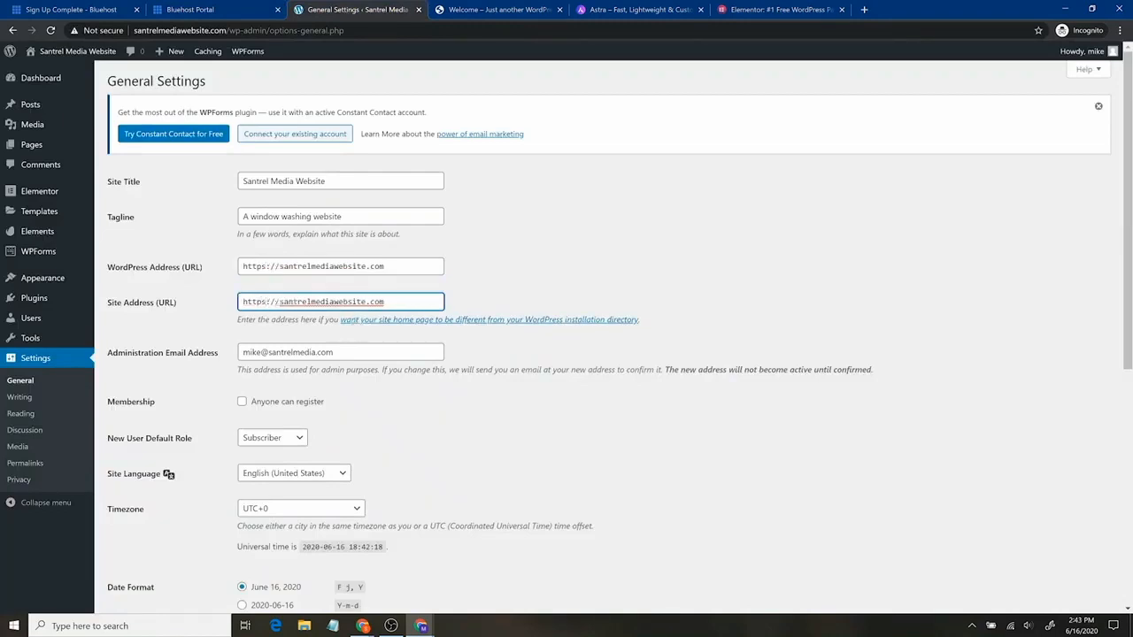
{"action": "left_click", "coordinate": [316, 370]}
Save the https site addresses and go to Permalink Settings, where Post name is selected
{"action": "scroll", "coordinate": [361, 377], "scroll_direction": "down", "scroll_amount": 5}
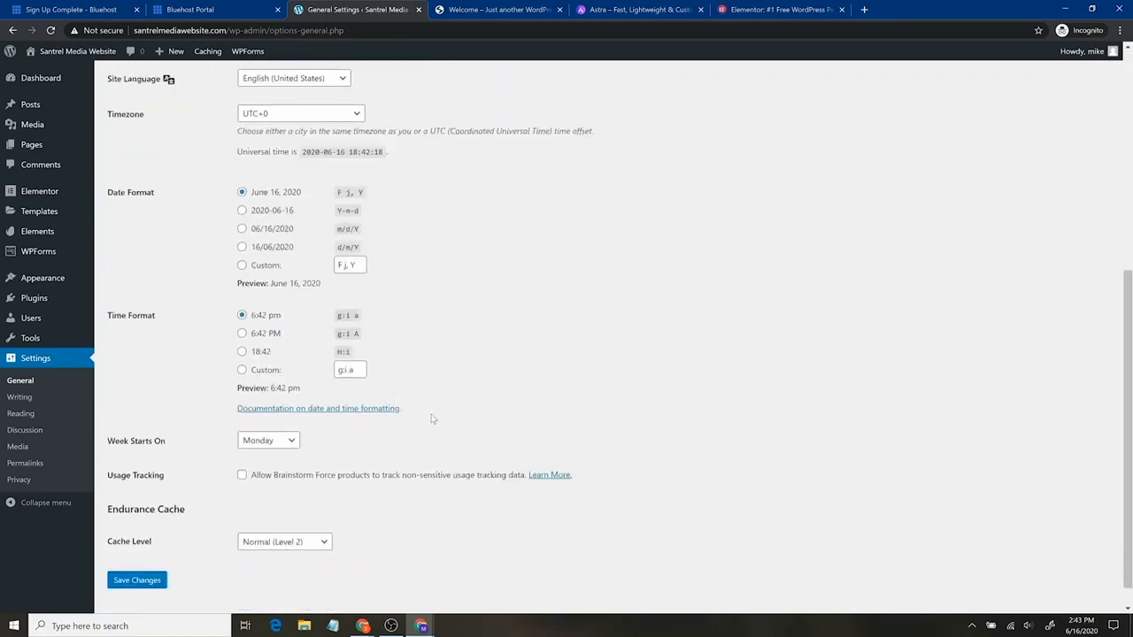
{"action": "scroll", "coordinate": [433, 422], "scroll_direction": "down", "scroll_amount": 1}
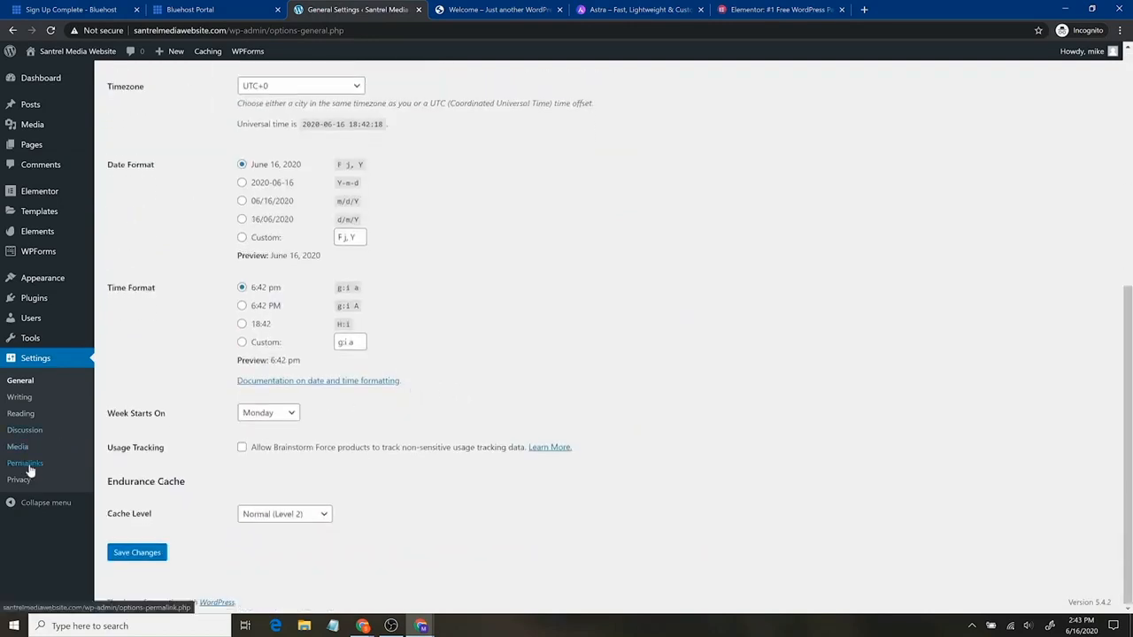
{"action": "left_click", "coordinate": [138, 557]}
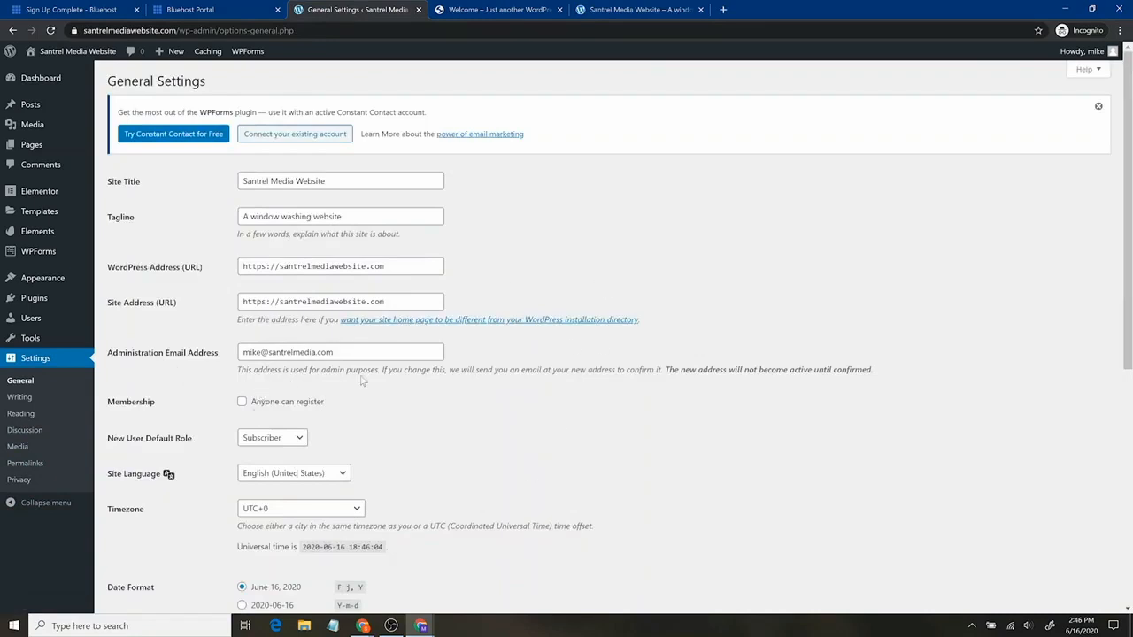
{"action": "scroll", "coordinate": [531, 430], "scroll_direction": "down", "scroll_amount": 2}
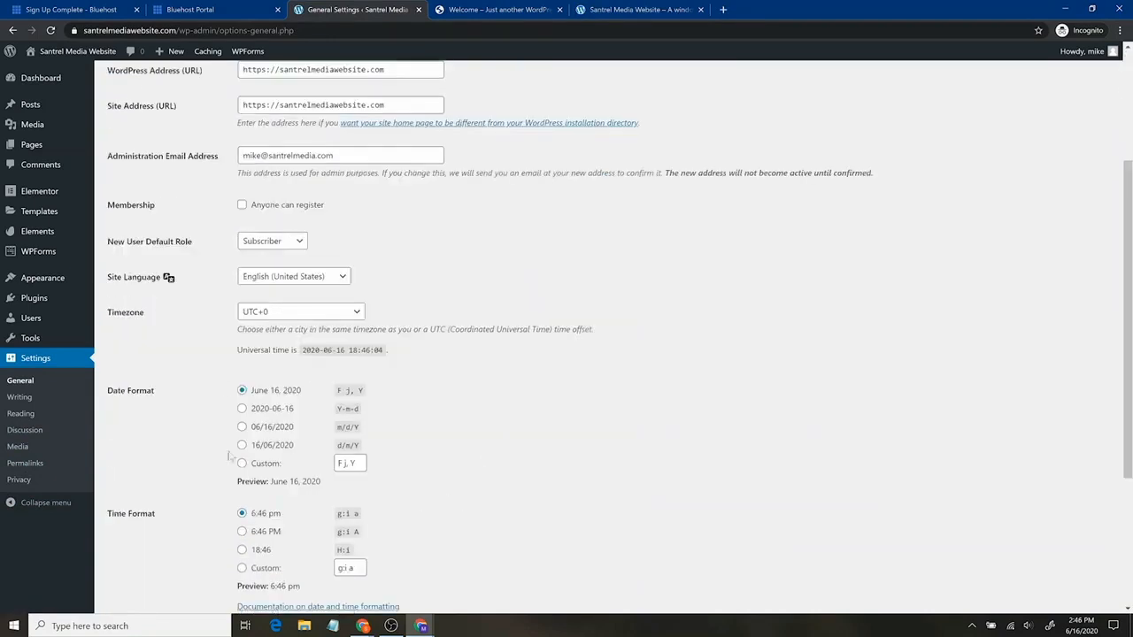
{"action": "left_click", "coordinate": [30, 469]}
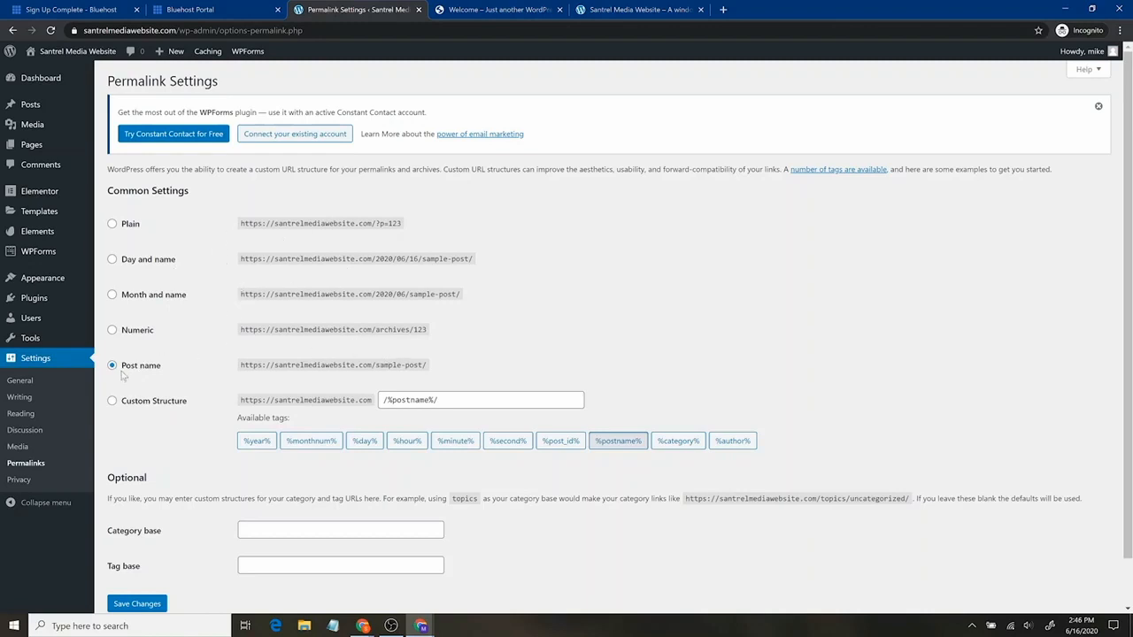
{"action": "scroll", "coordinate": [592, 376], "scroll_direction": "down", "scroll_amount": 1}
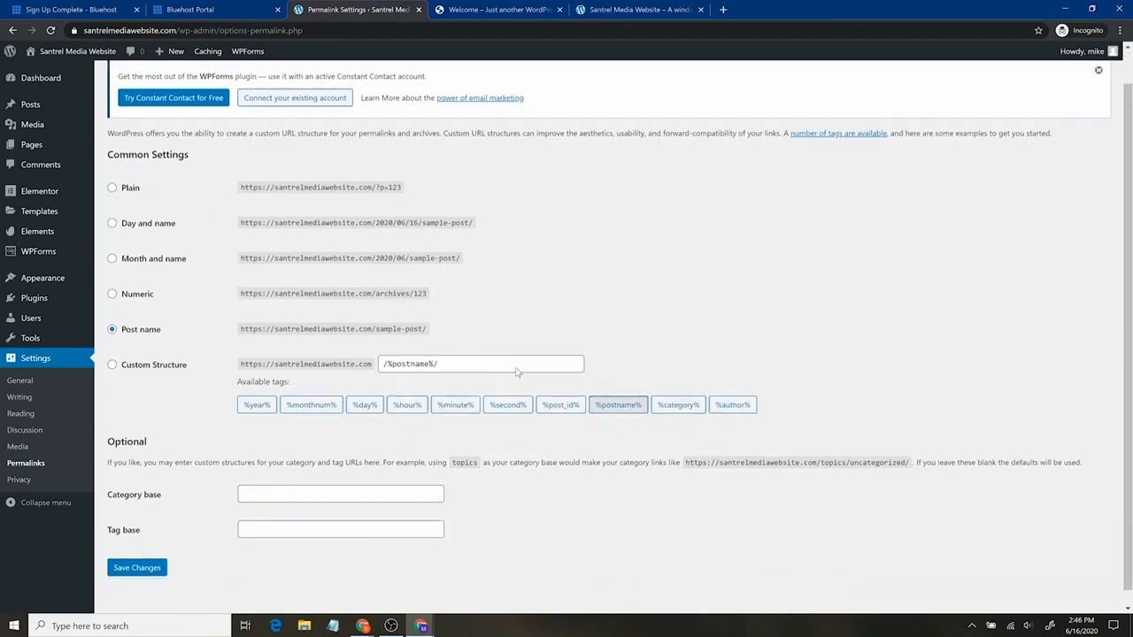
{"action": "scroll", "coordinate": [354, 390], "scroll_direction": "up", "scroll_amount": 1}
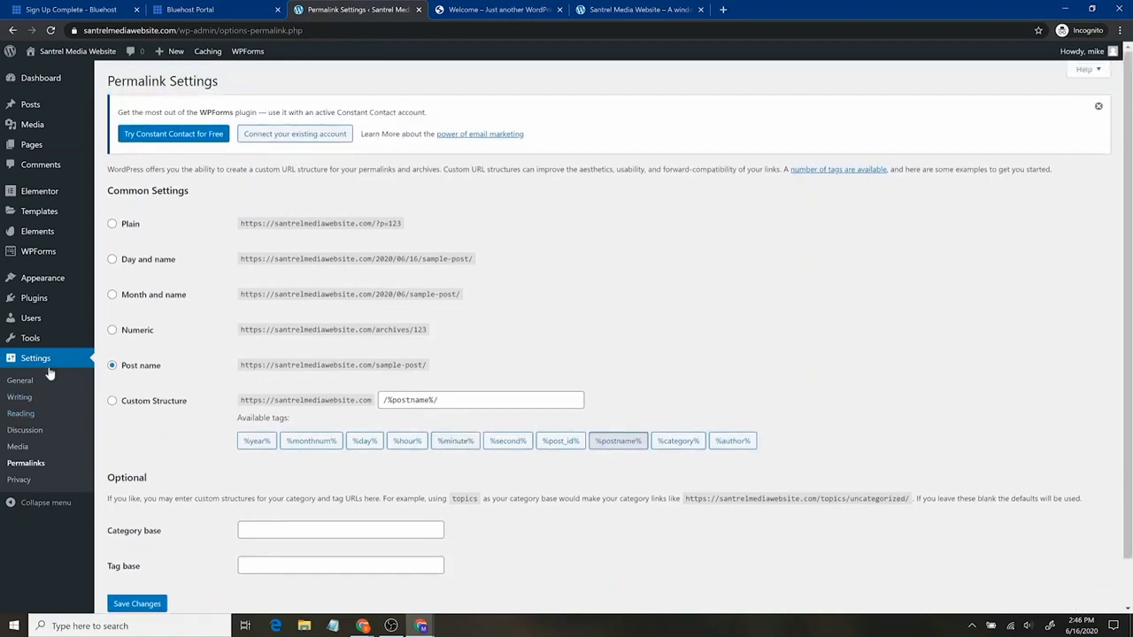
{"action": "mouse_move", "coordinate": [63, 286]}
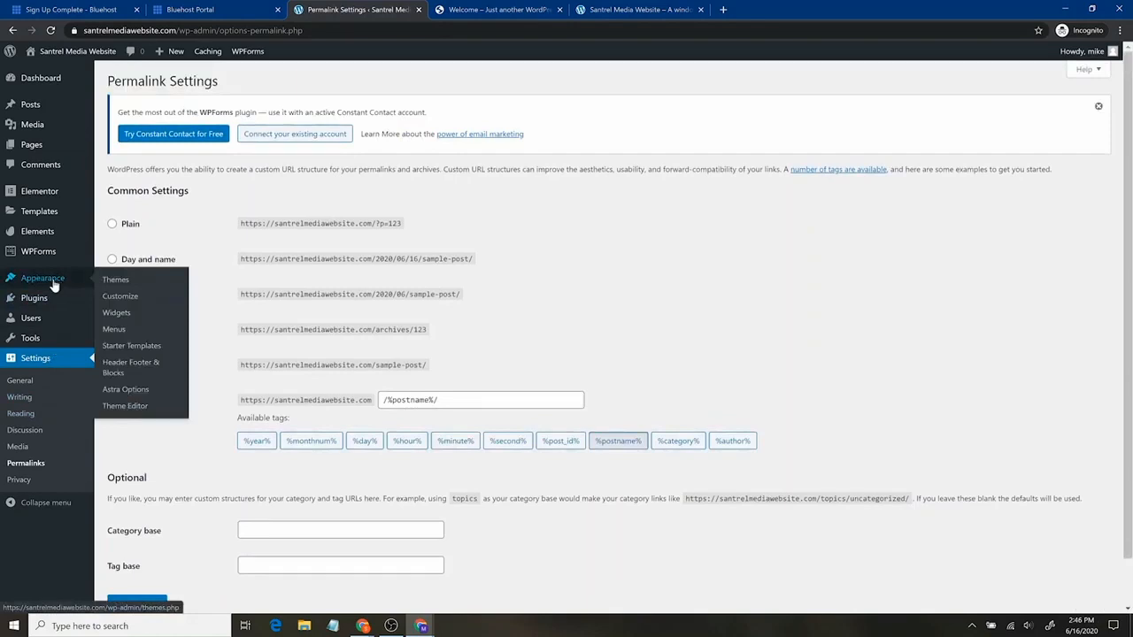
{"action": "left_click", "coordinate": [637, 9]}
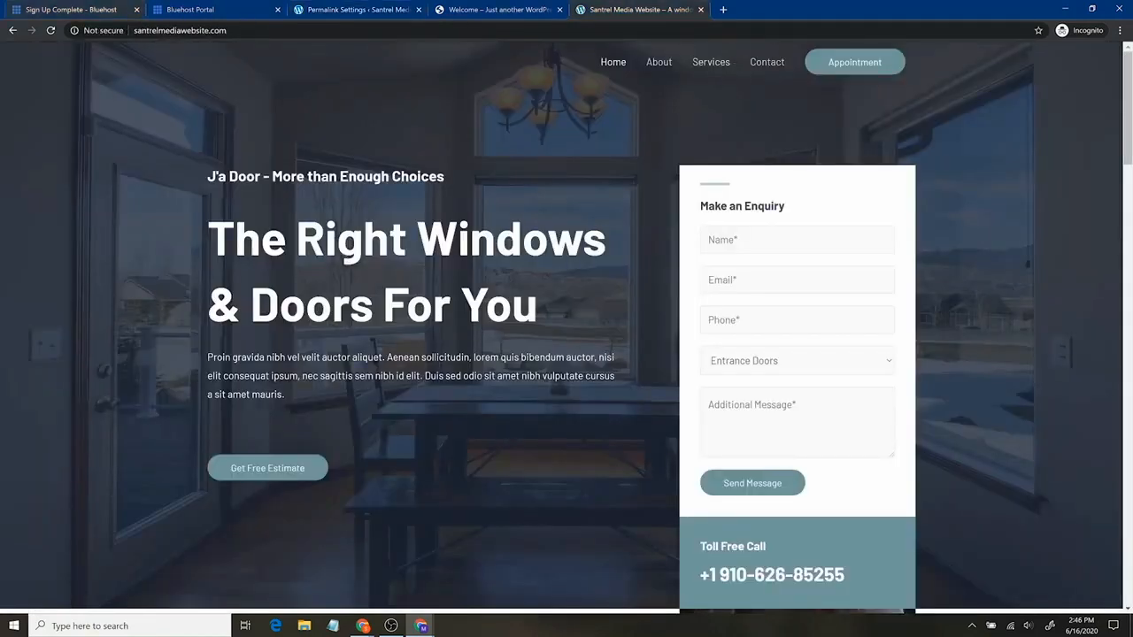
{"action": "left_click", "coordinate": [252, 31]}
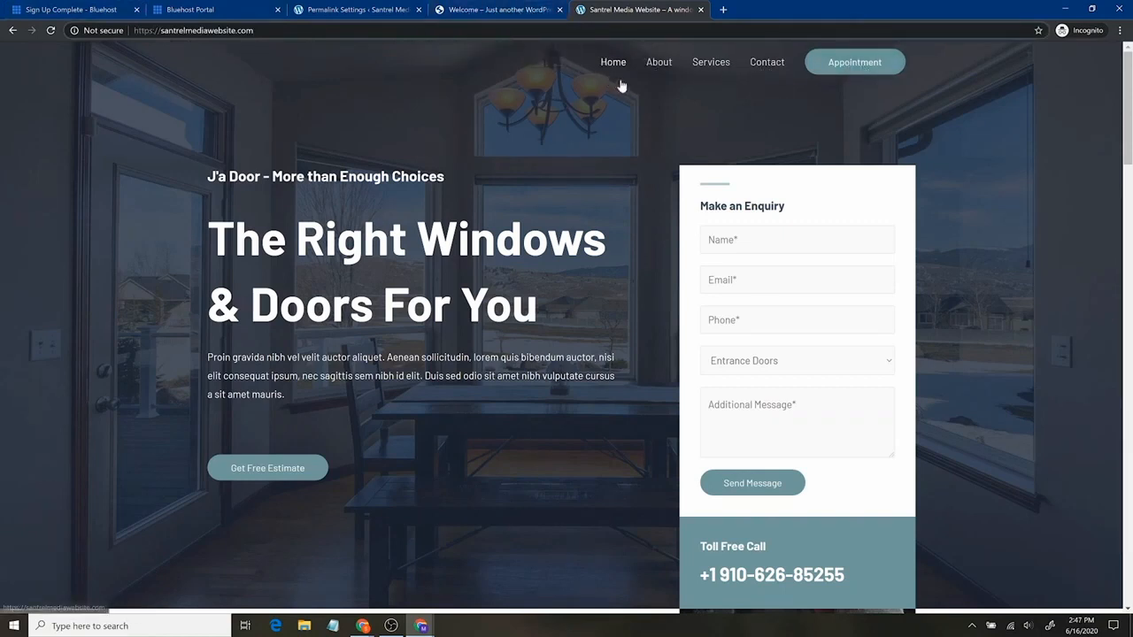
{"action": "left_click", "coordinate": [371, 9]}
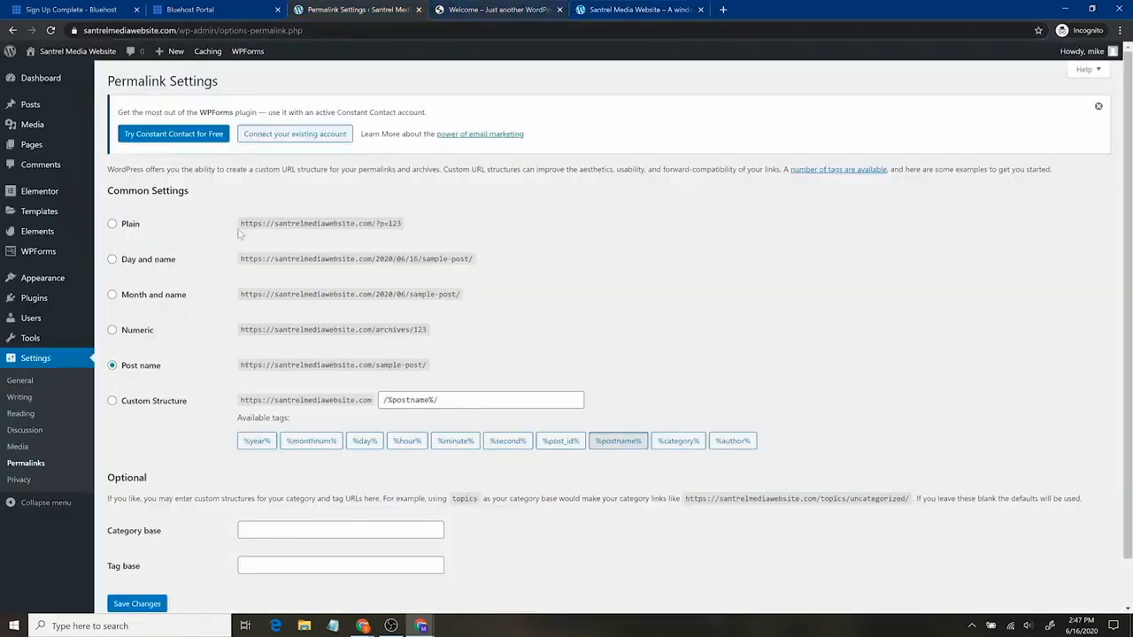
{"action": "mouse_move", "coordinate": [53, 280]}
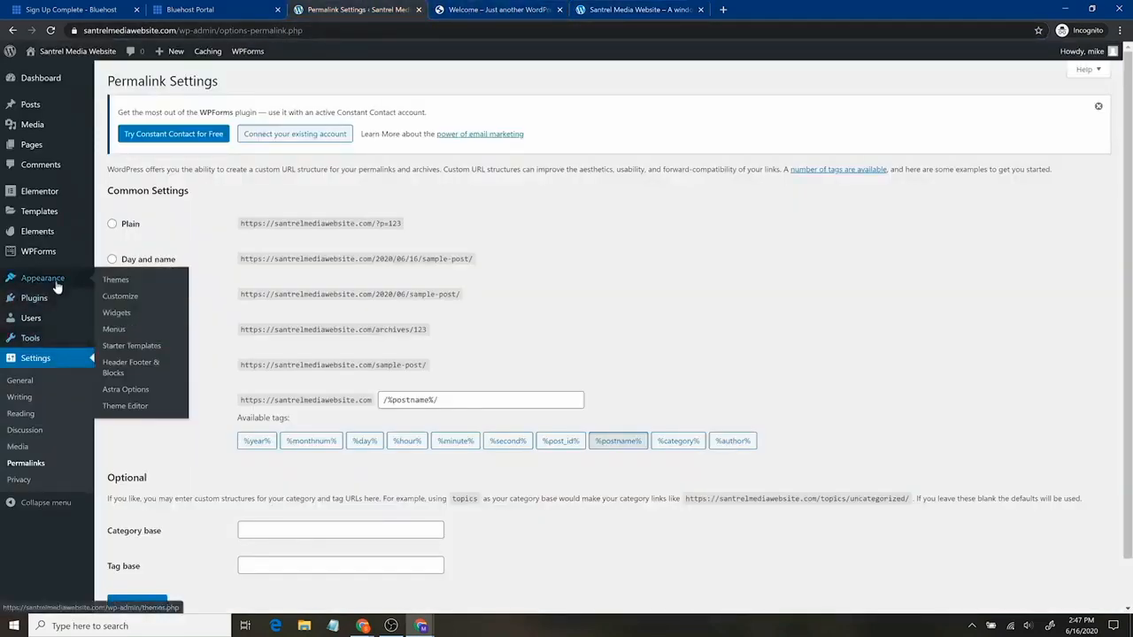
Remove the Contact item from the site menu
{"action": "left_click", "coordinate": [117, 329]}
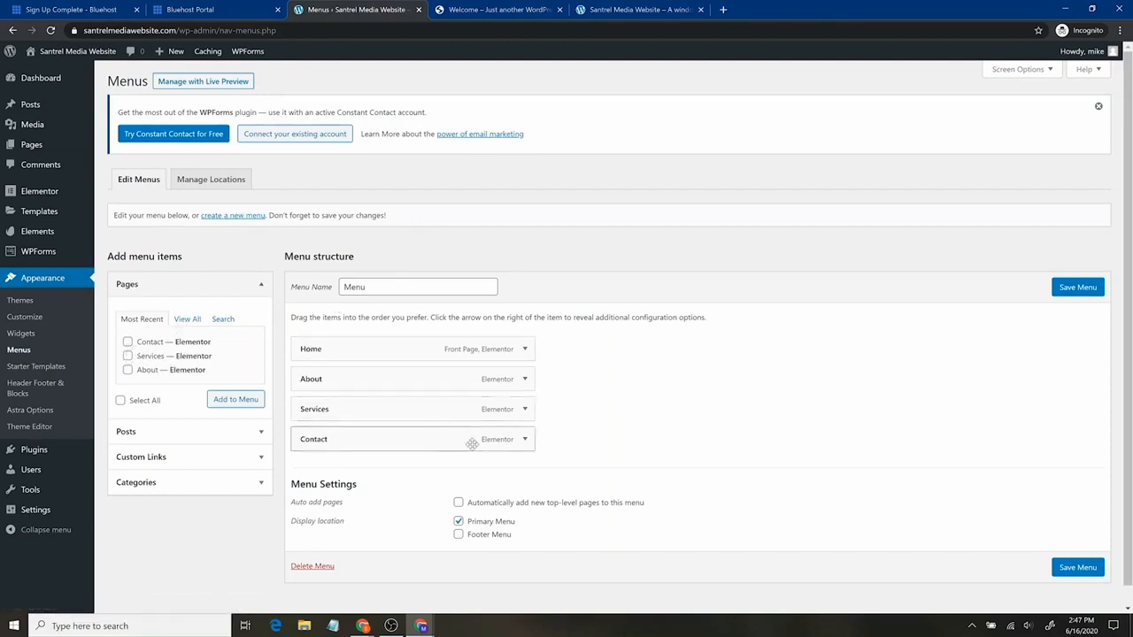
{"action": "left_click", "coordinate": [524, 439]}
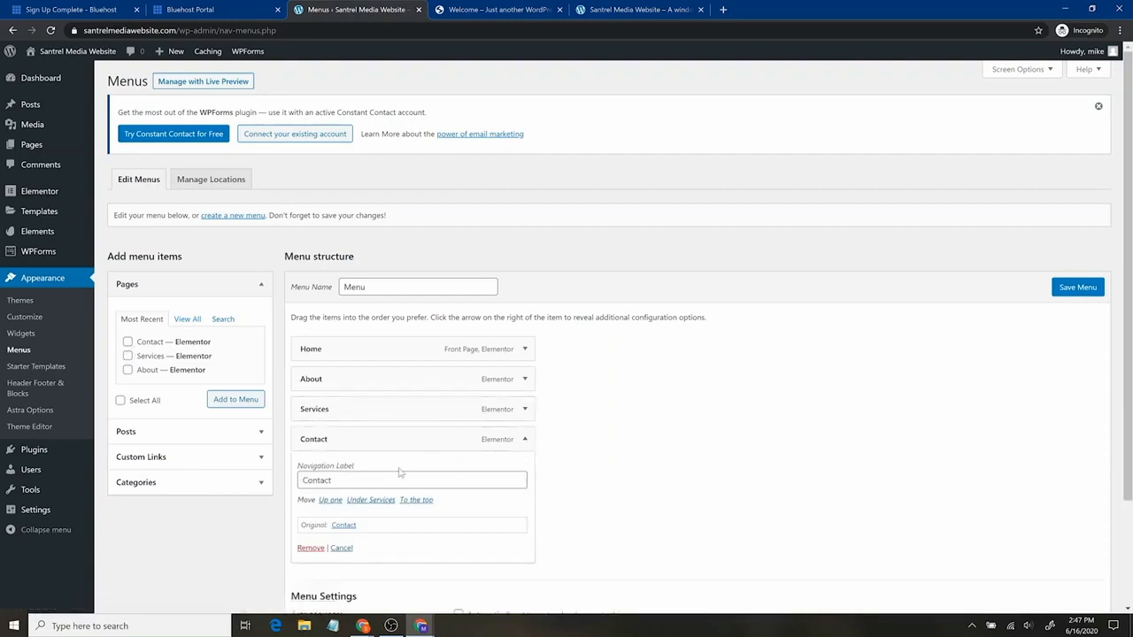
{"action": "left_click", "coordinate": [310, 548]}
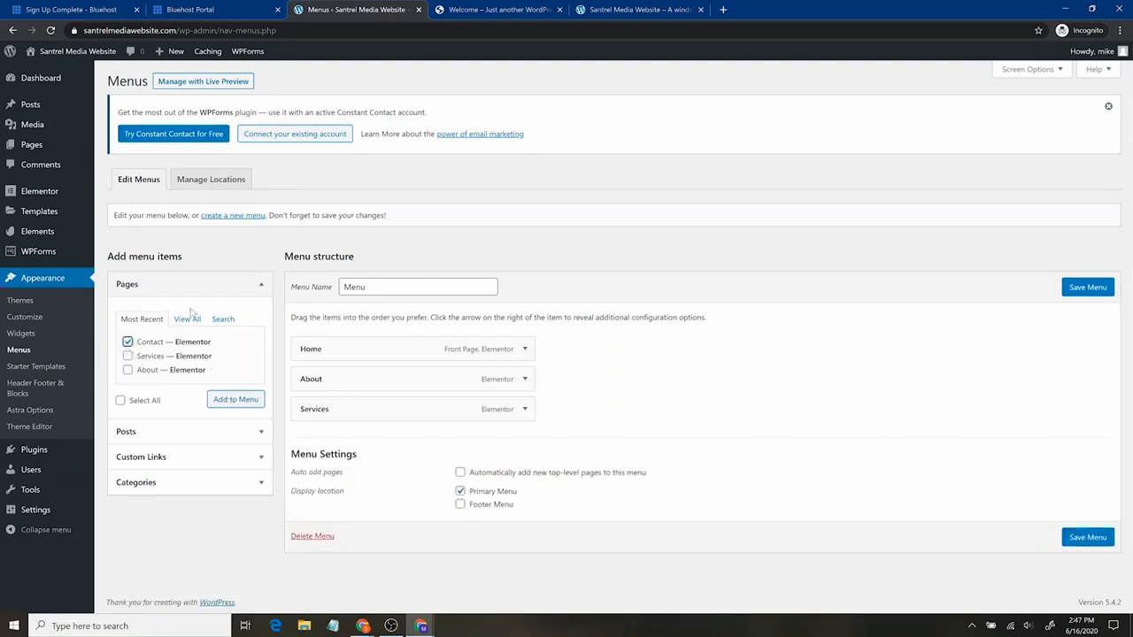
{"action": "left_click", "coordinate": [147, 432]}
{"action": "left_click", "coordinate": [213, 381]}
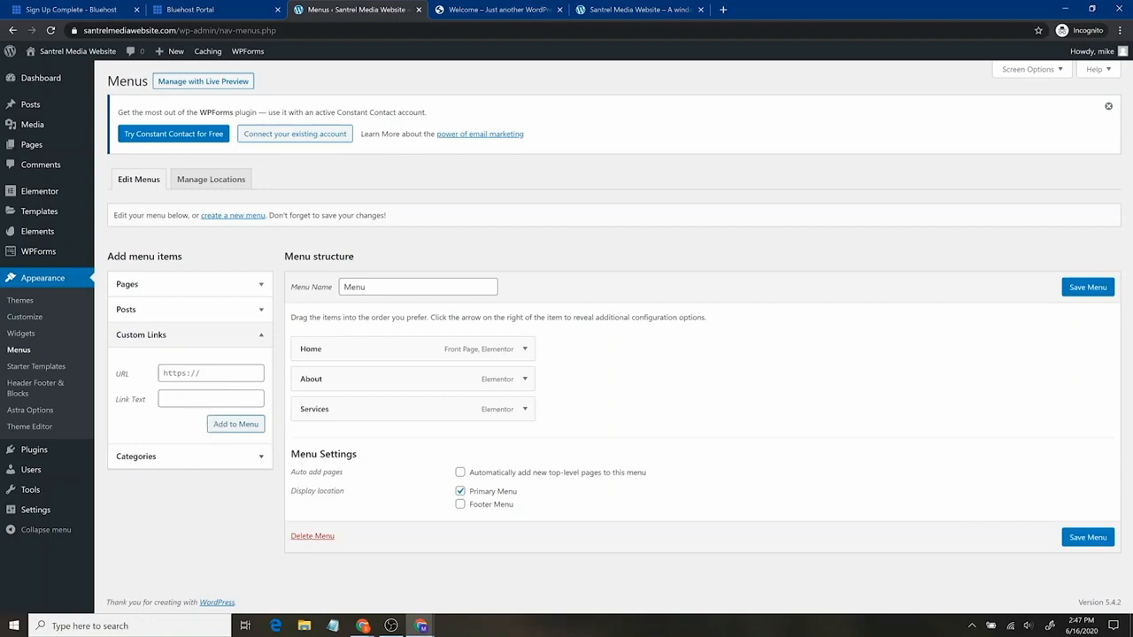
{"action": "left_click", "coordinate": [217, 374]}
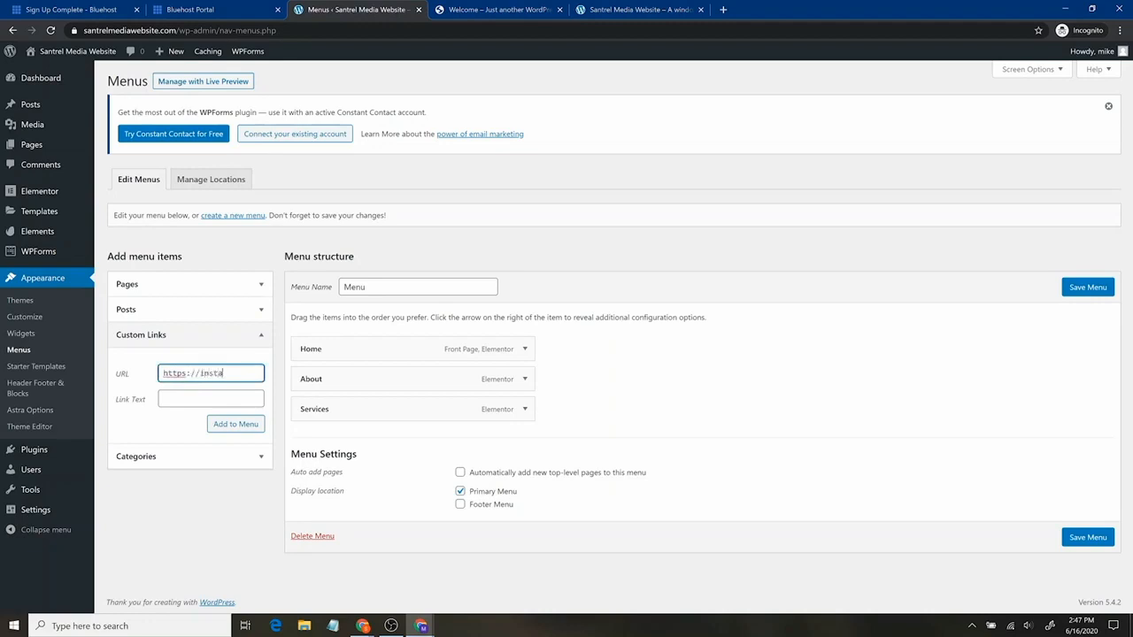
{"action": "key", "text": "Tab"}
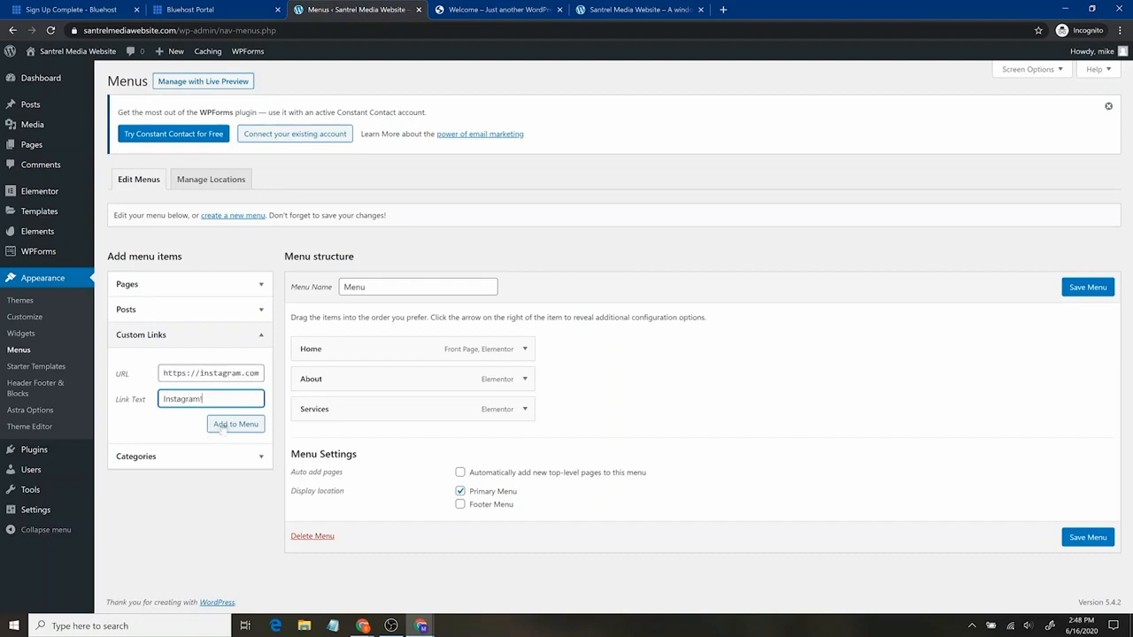
{"action": "left_click", "coordinate": [223, 429]}
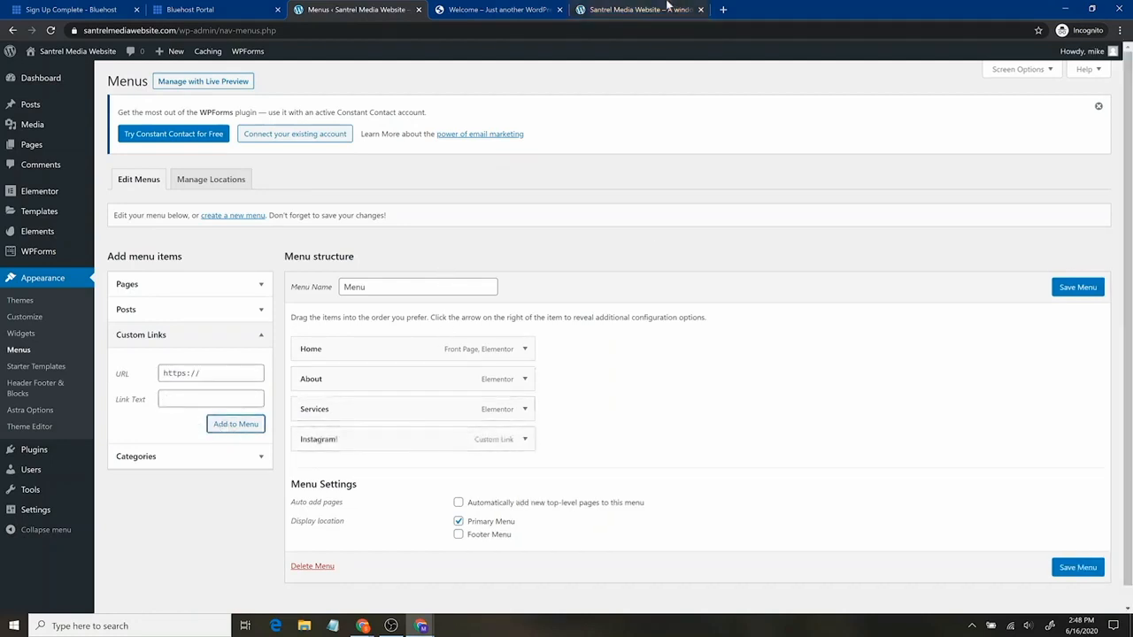
{"action": "left_click", "coordinate": [1091, 568]}
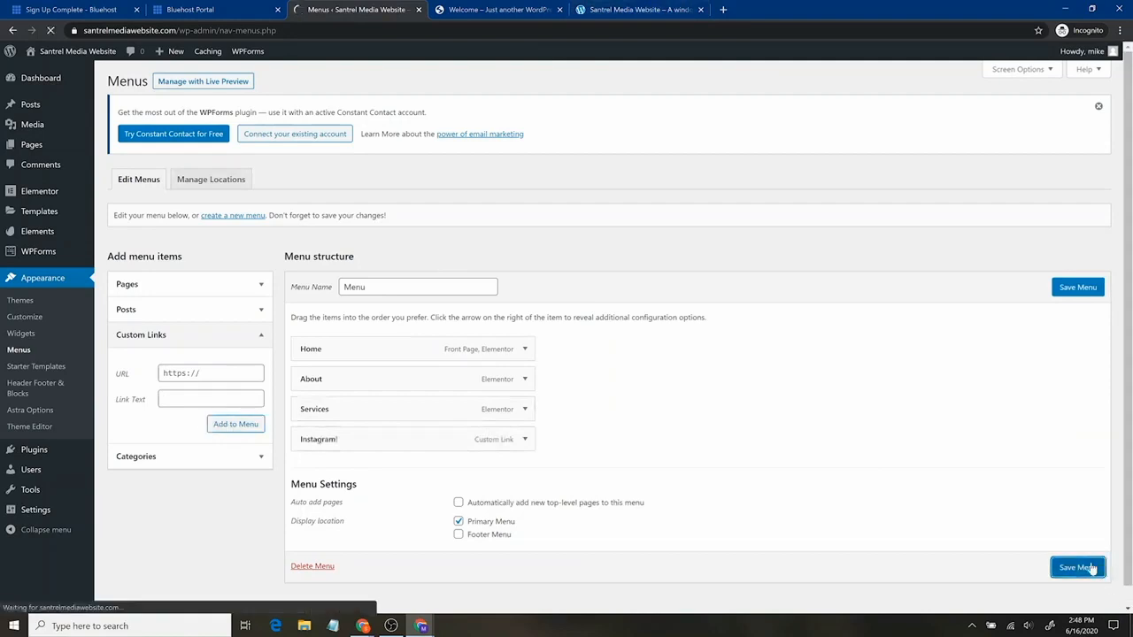
Reload the live homepage and test the Instagram! header link, then return to the menu editor
{"action": "left_click", "coordinate": [620, 9]}
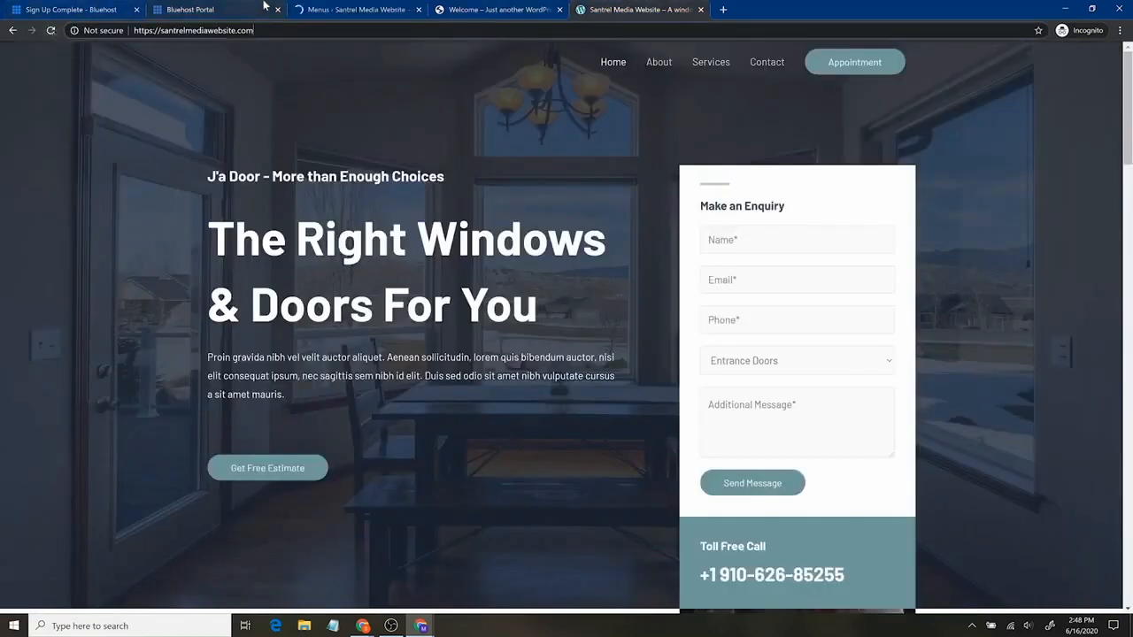
{"action": "left_click", "coordinate": [50, 31]}
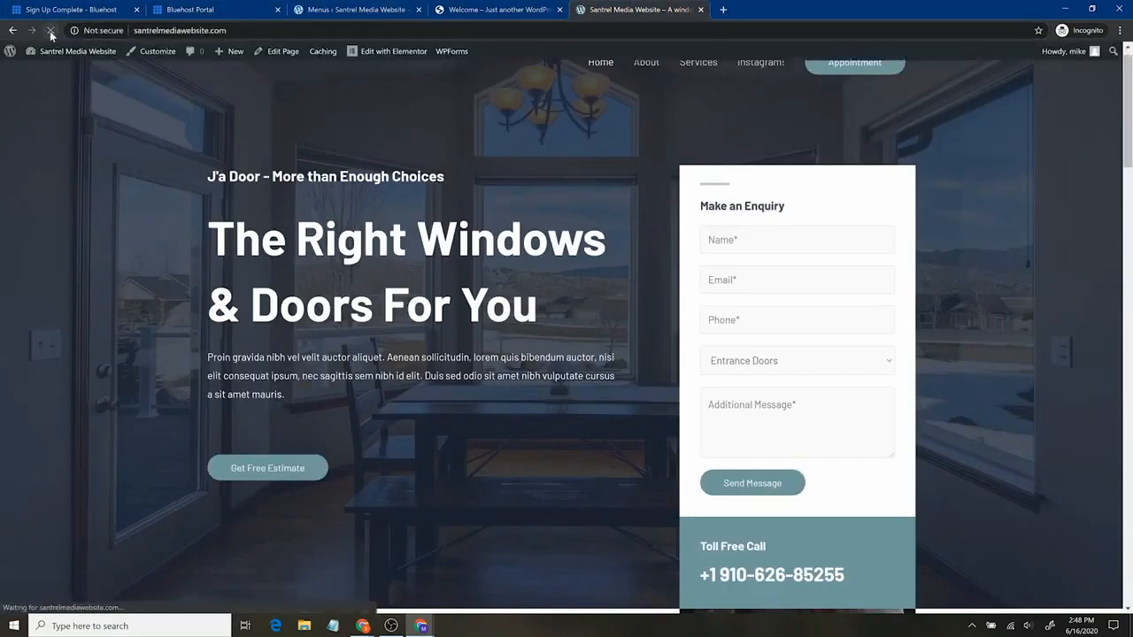
{"action": "scroll", "coordinate": [672, 124], "scroll_direction": "up", "scroll_amount": 1}
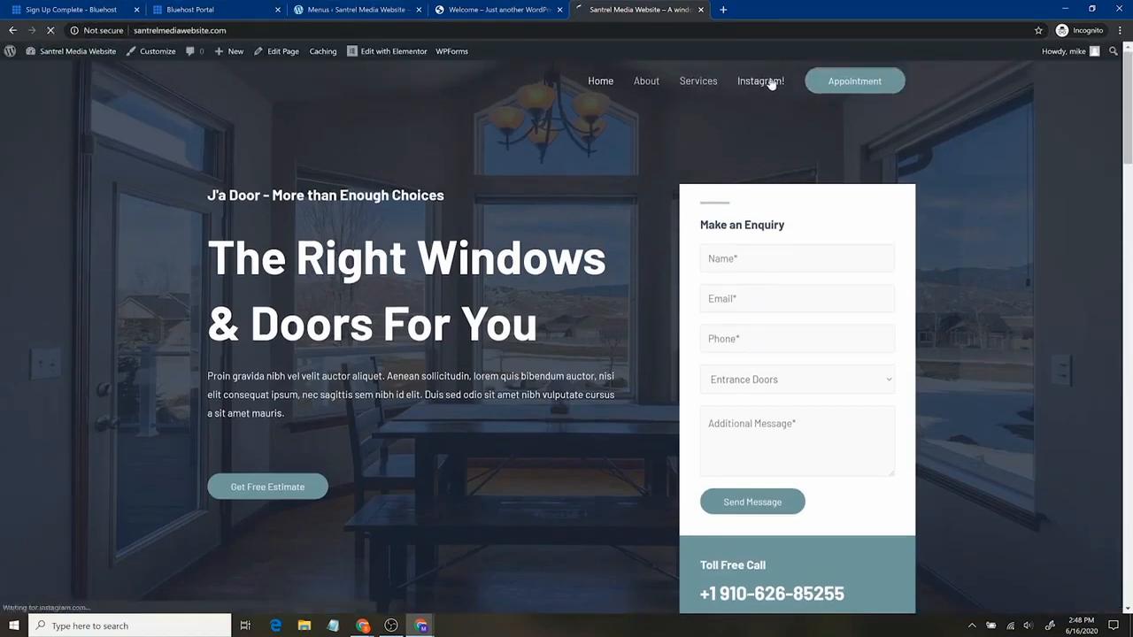
{"action": "left_click", "coordinate": [762, 86]}
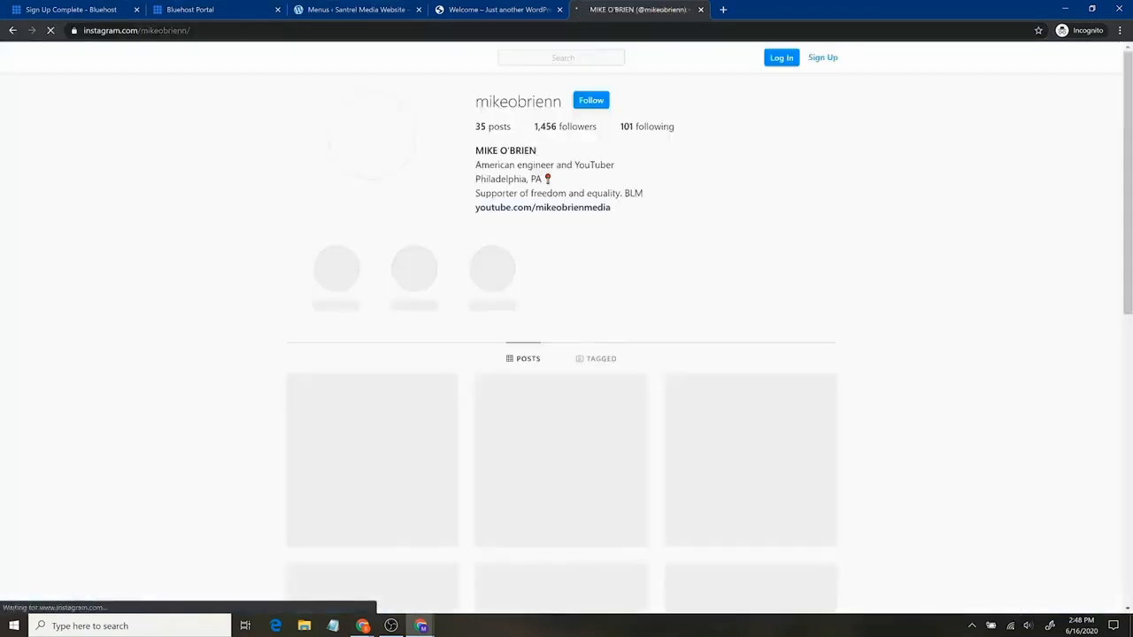
{"action": "left_click", "coordinate": [12, 31]}
{"action": "left_click", "coordinate": [376, 9]}
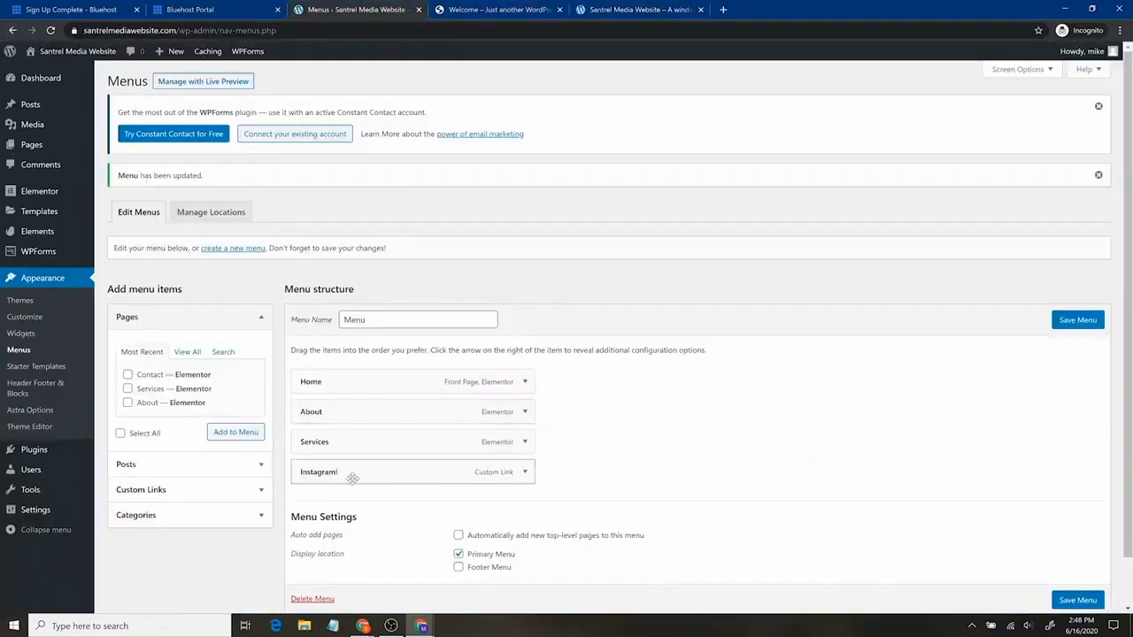
Nest Instagram! under About, save the menu, and open it from About's submenu on the live site
{"action": "left_click_drag", "start_coordinate": [352, 473], "coordinate": [380, 458]}
{"action": "left_click", "coordinate": [1077, 600]}
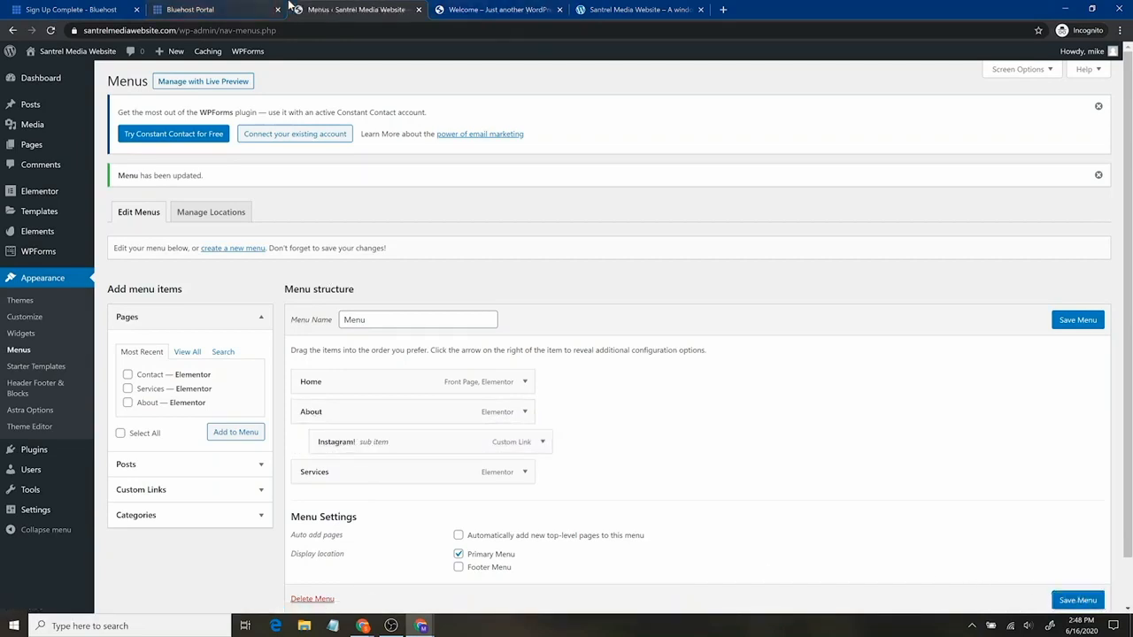
{"action": "left_click", "coordinate": [658, 8]}
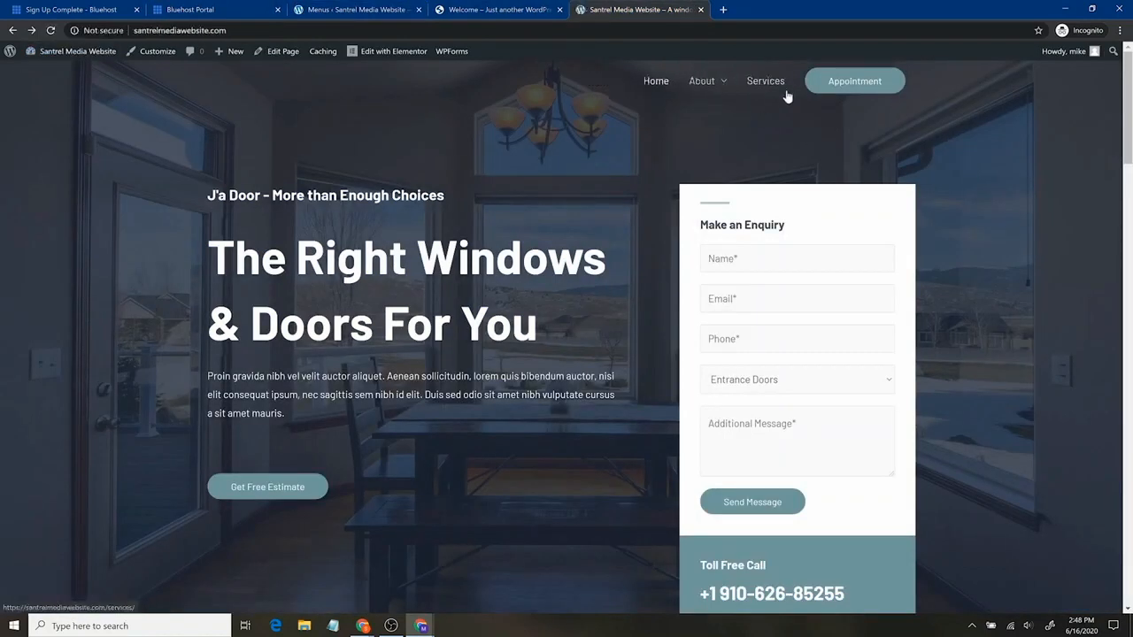
{"action": "mouse_move", "coordinate": [724, 85]}
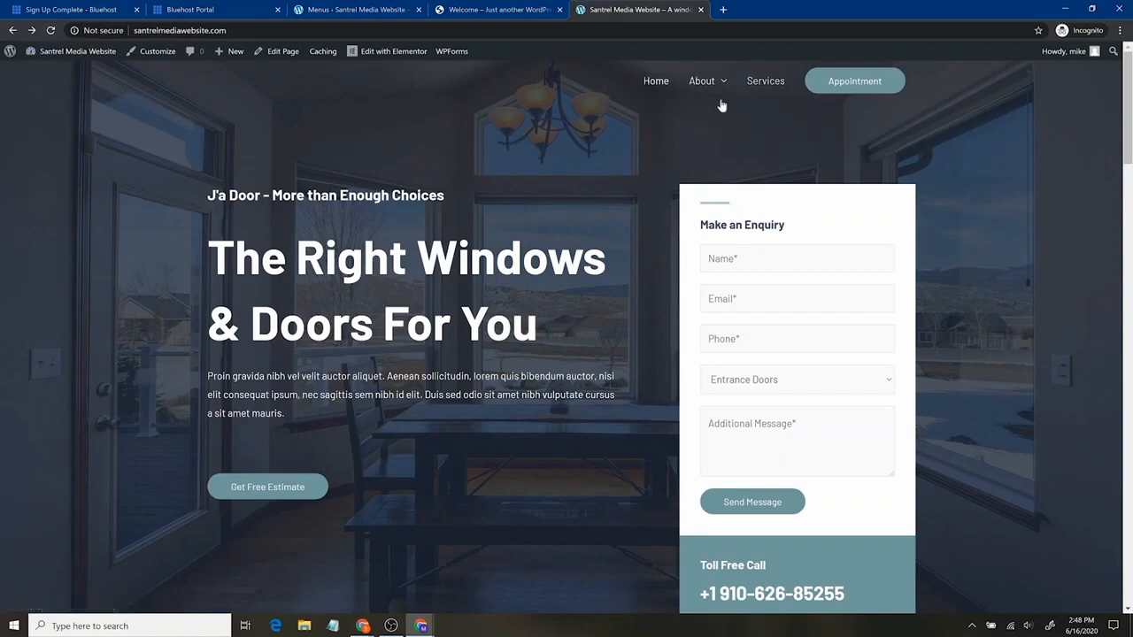
{"action": "mouse_move", "coordinate": [711, 116]}
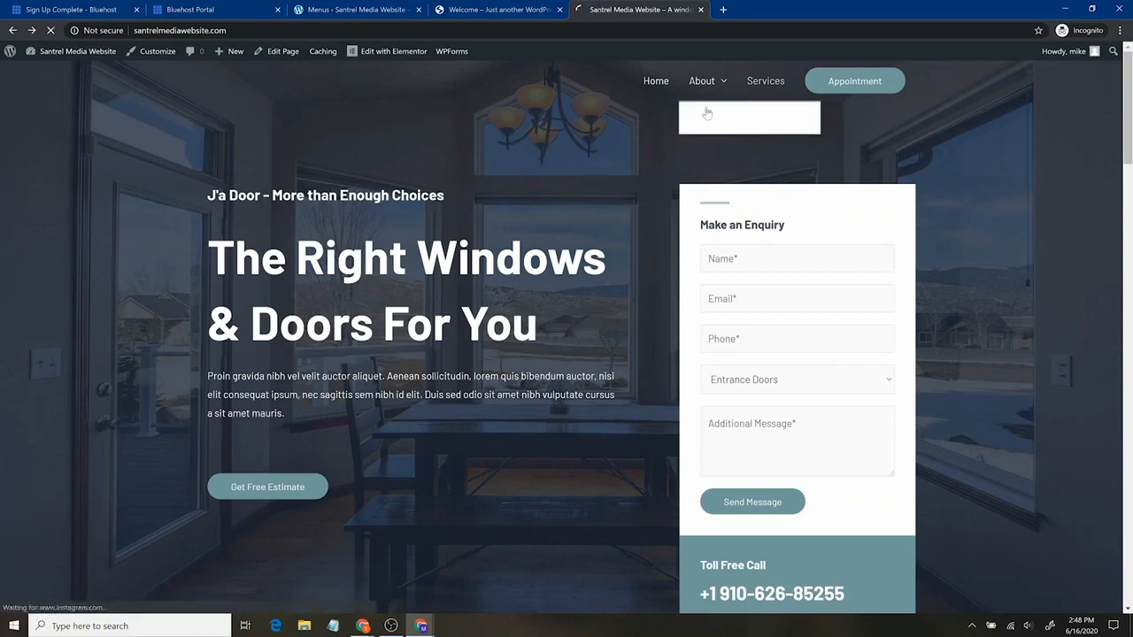
{"action": "left_click", "coordinate": [726, 118]}
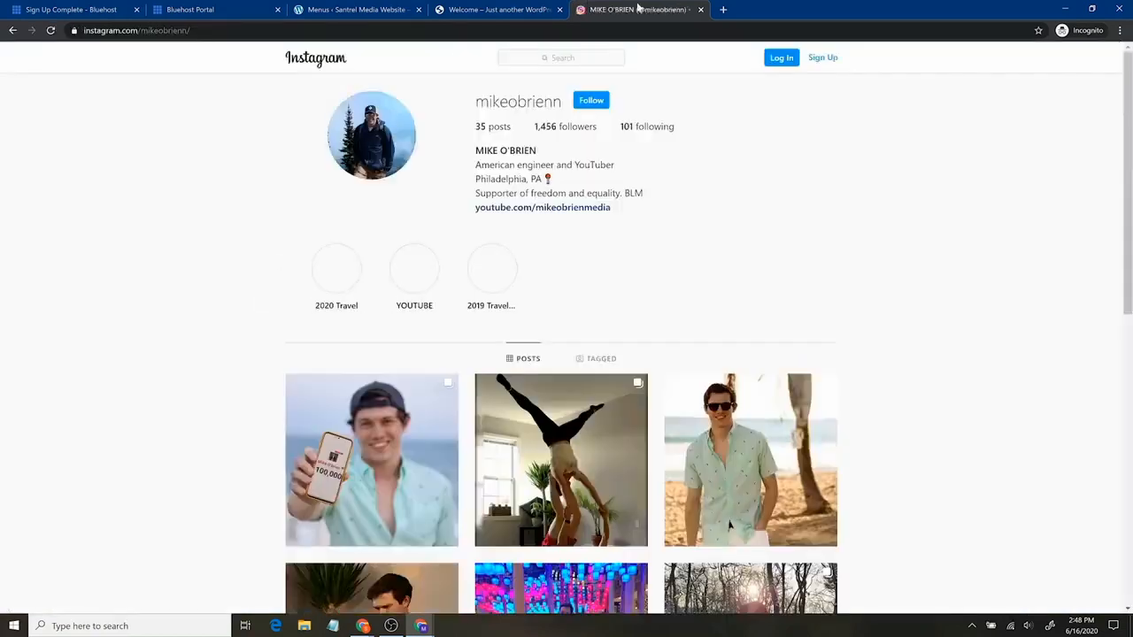
Close the Instagram tab, glance at the live homepage, and launch the Customizer from Astra Options
{"action": "left_click", "coordinate": [700, 10]}
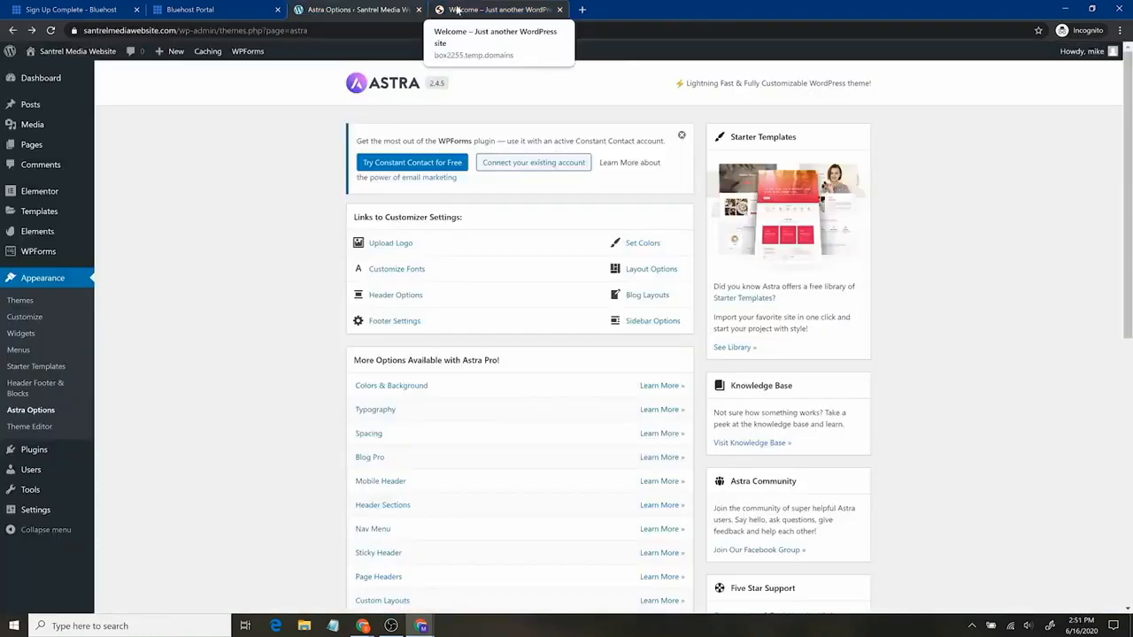
{"action": "left_click", "coordinate": [502, 9]}
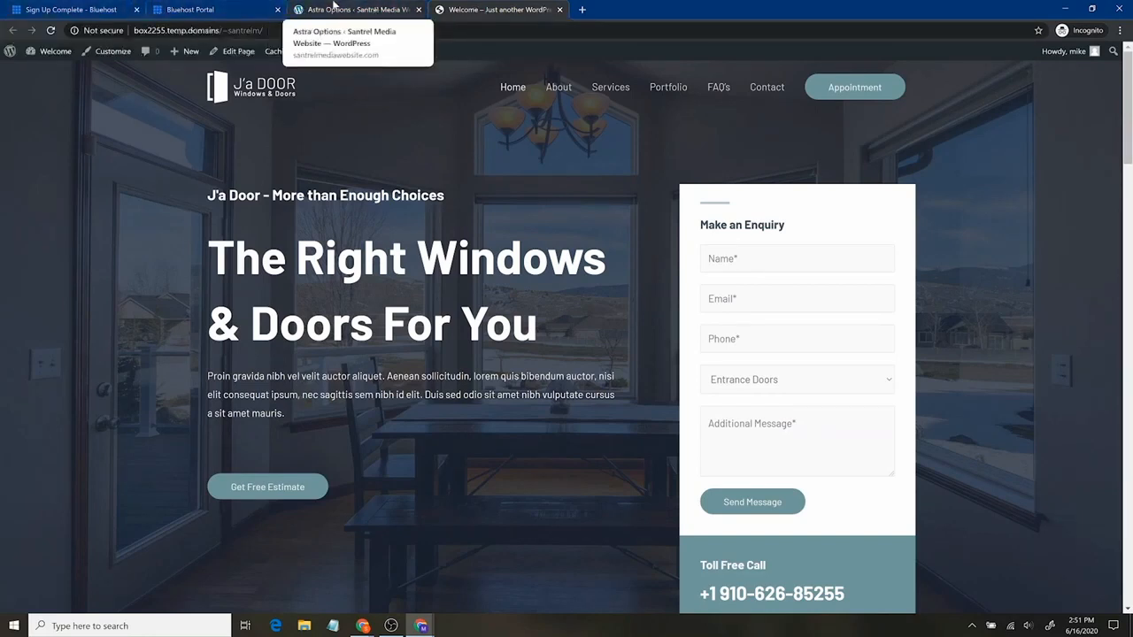
{"action": "left_click", "coordinate": [330, 12]}
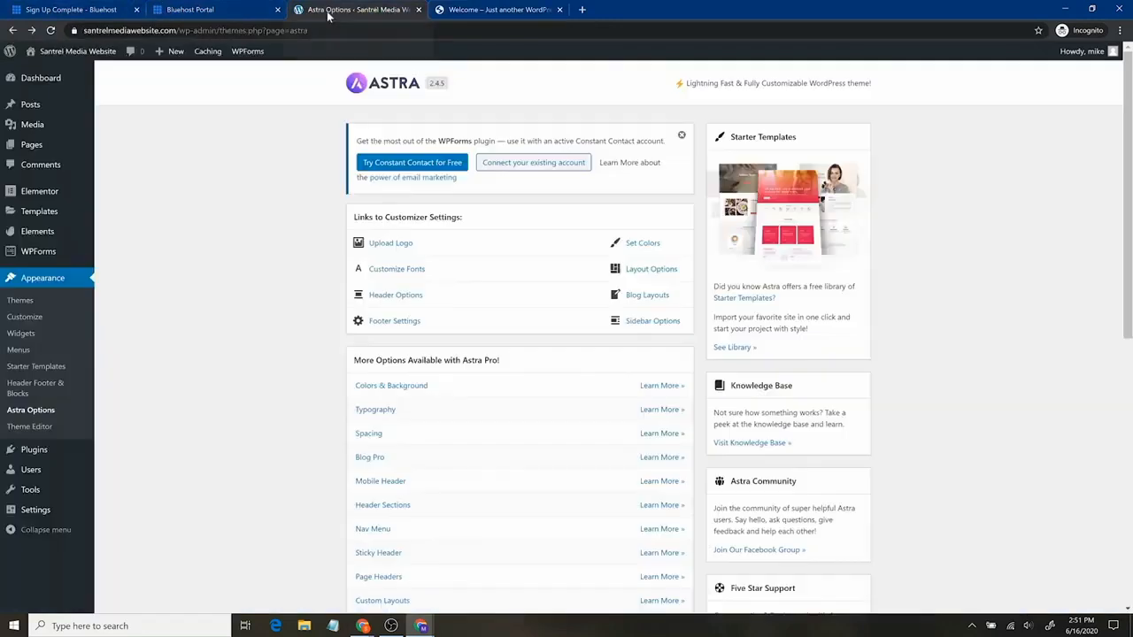
{"action": "left_click", "coordinate": [33, 318]}
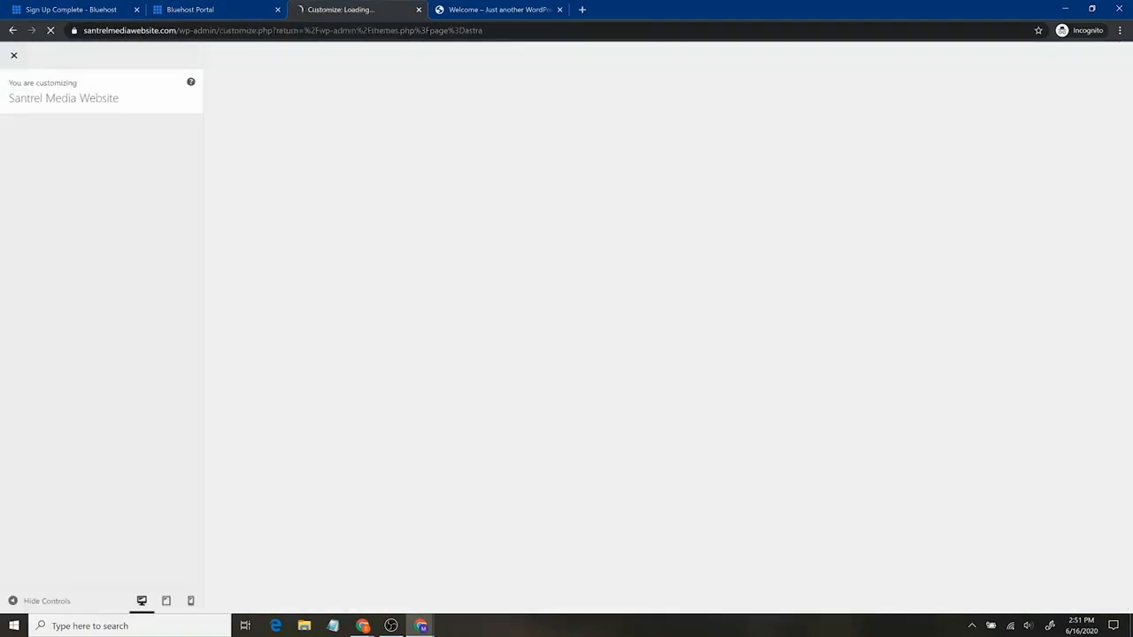
In Header > Site Identity, start choosing a site icon image from the media library
{"action": "key", "text": "alt+Tab"}
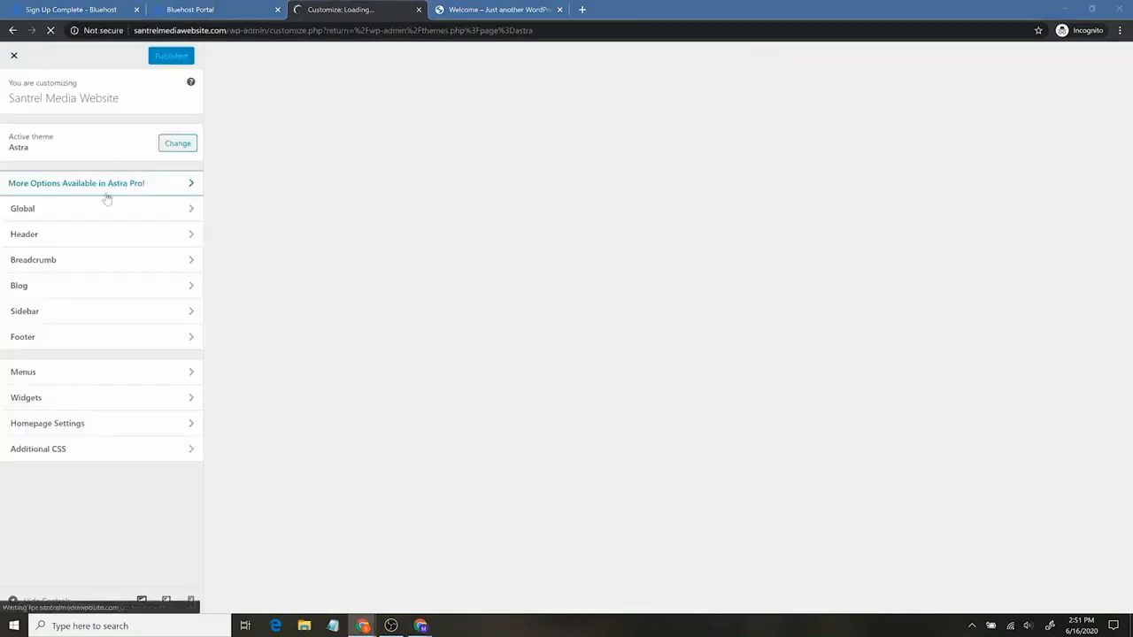
{"action": "left_click", "coordinate": [126, 233]}
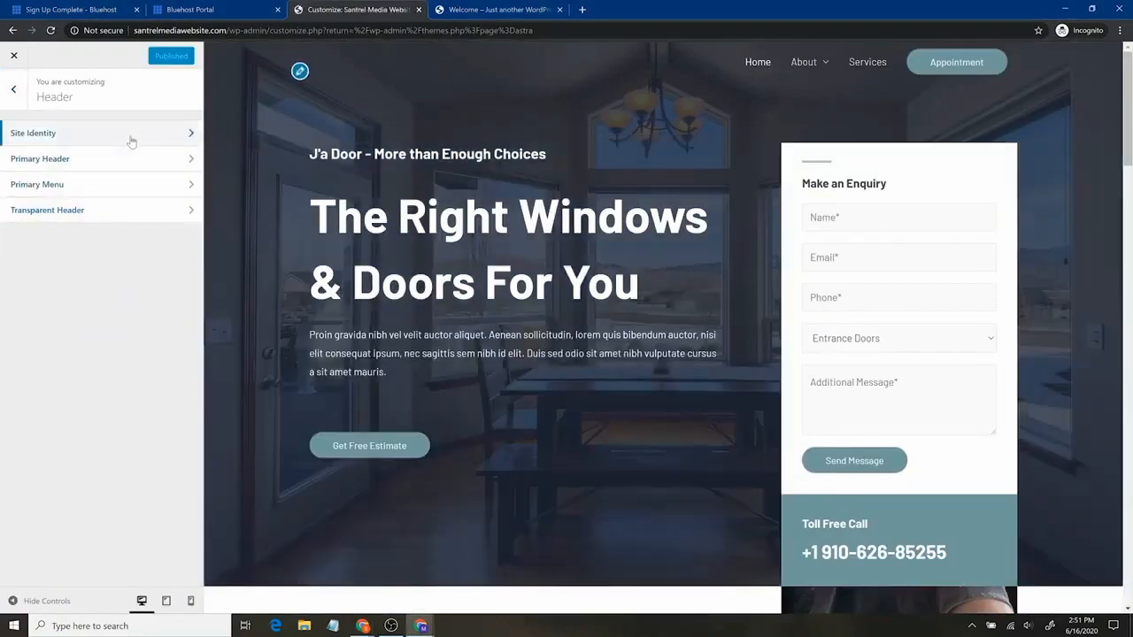
{"action": "left_click", "coordinate": [131, 137]}
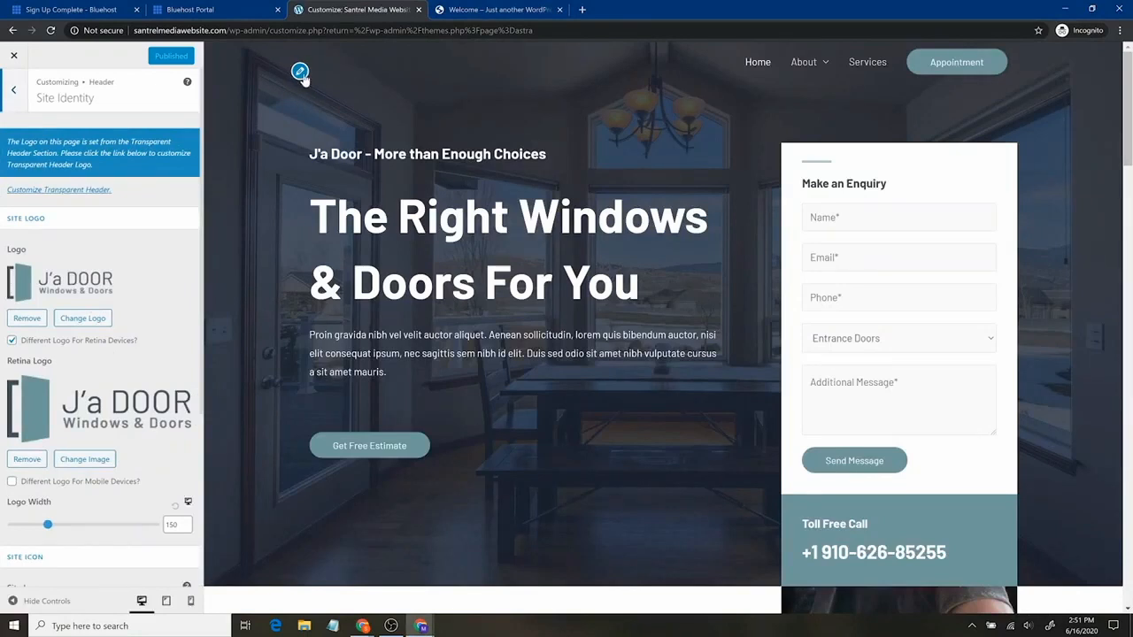
{"action": "scroll", "coordinate": [131, 404], "scroll_direction": "down", "scroll_amount": 3}
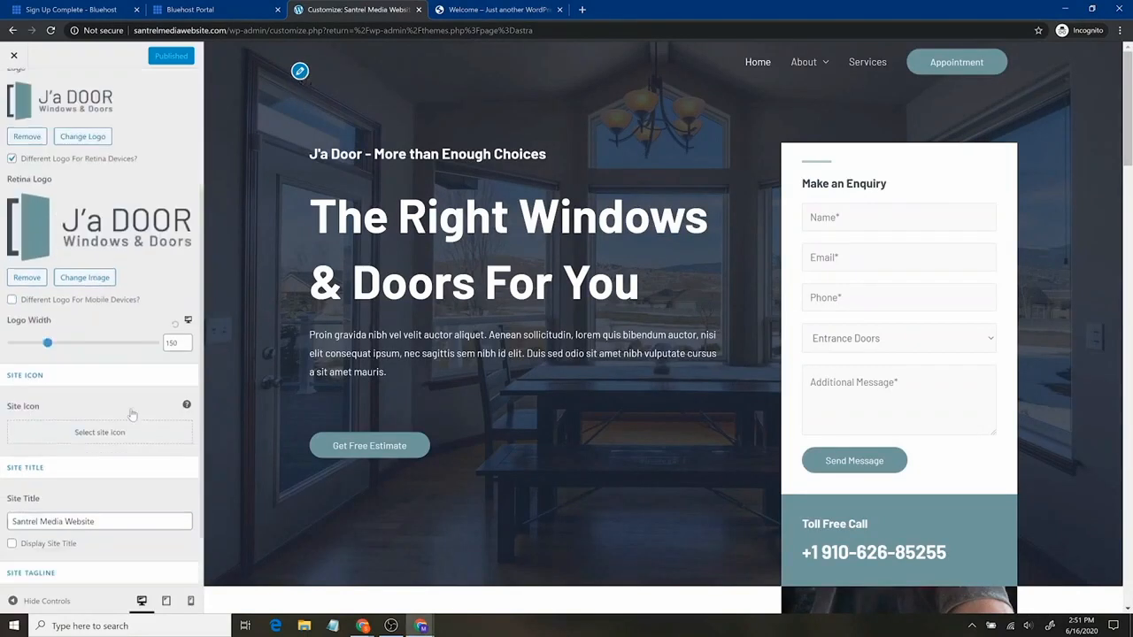
{"action": "left_click", "coordinate": [66, 417]}
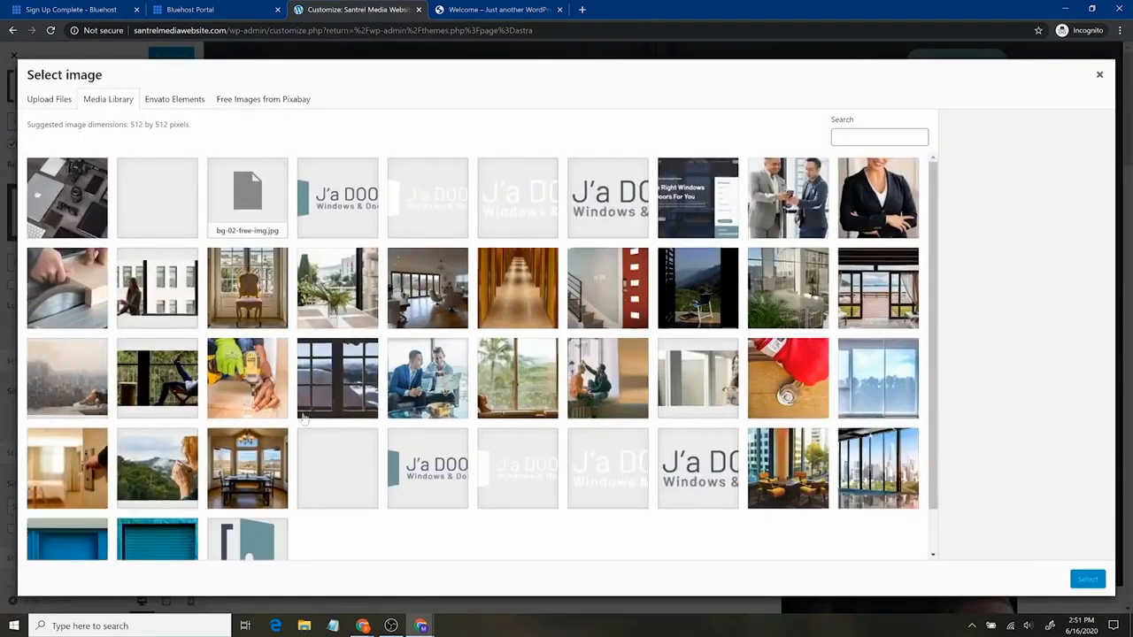
Choose morning-view.jpg and crop it to a square over the woman drinking from a mug
{"action": "scroll", "coordinate": [494, 324], "scroll_direction": "down", "scroll_amount": 1}
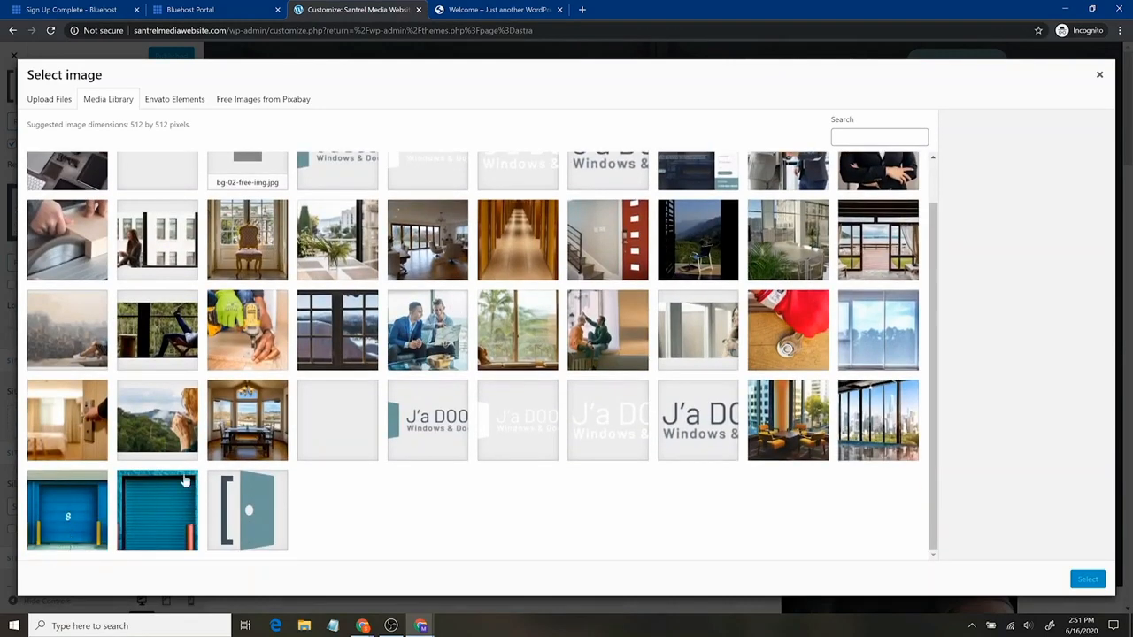
{"action": "left_click", "coordinate": [177, 420]}
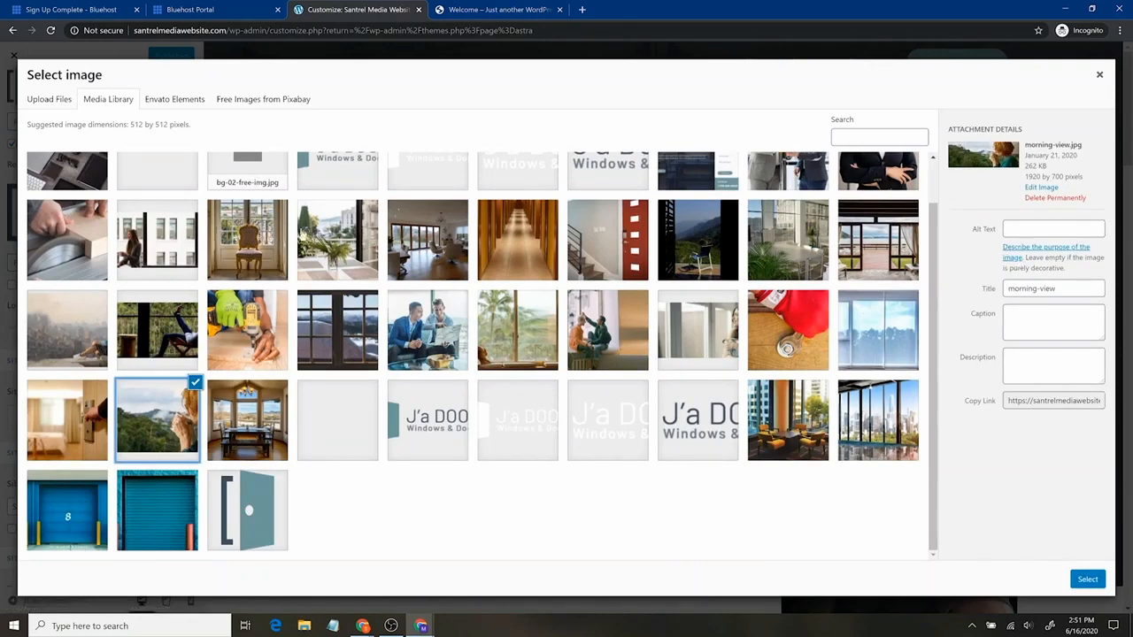
{"action": "left_click", "coordinate": [1089, 579]}
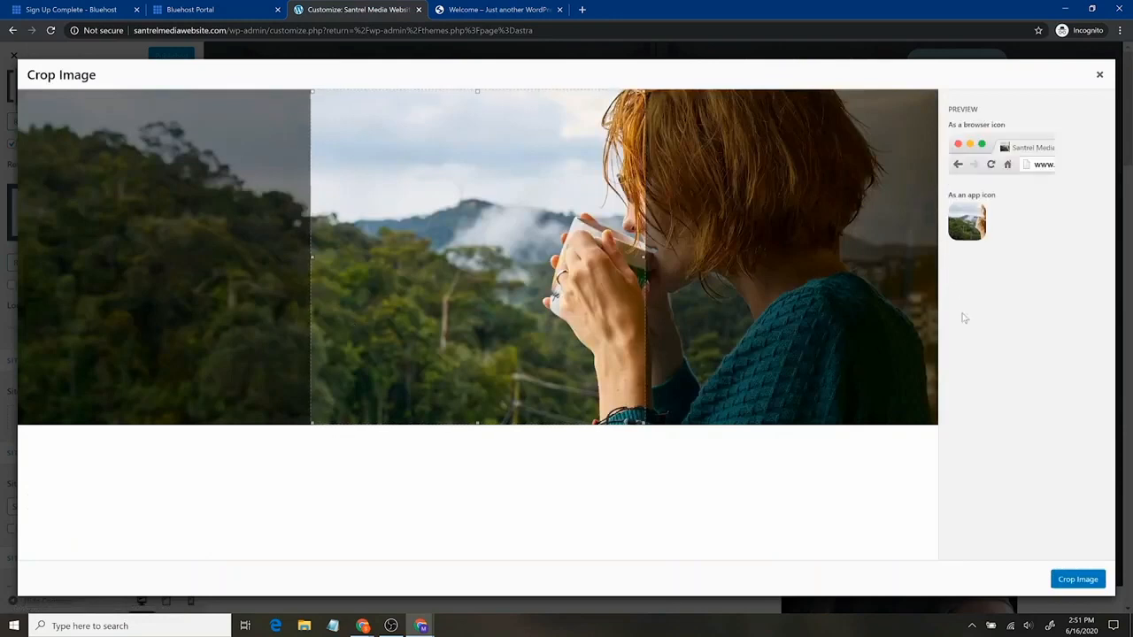
{"action": "left_click_drag", "start_coordinate": [460, 274], "coordinate": [611, 295]}
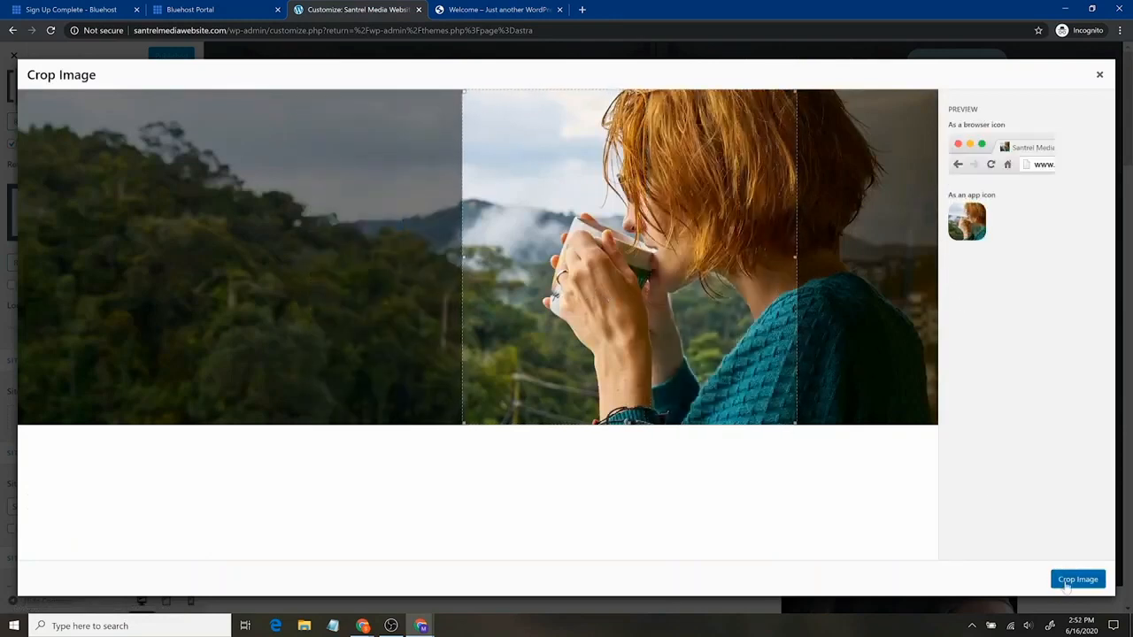
{"action": "left_click", "coordinate": [1067, 586]}
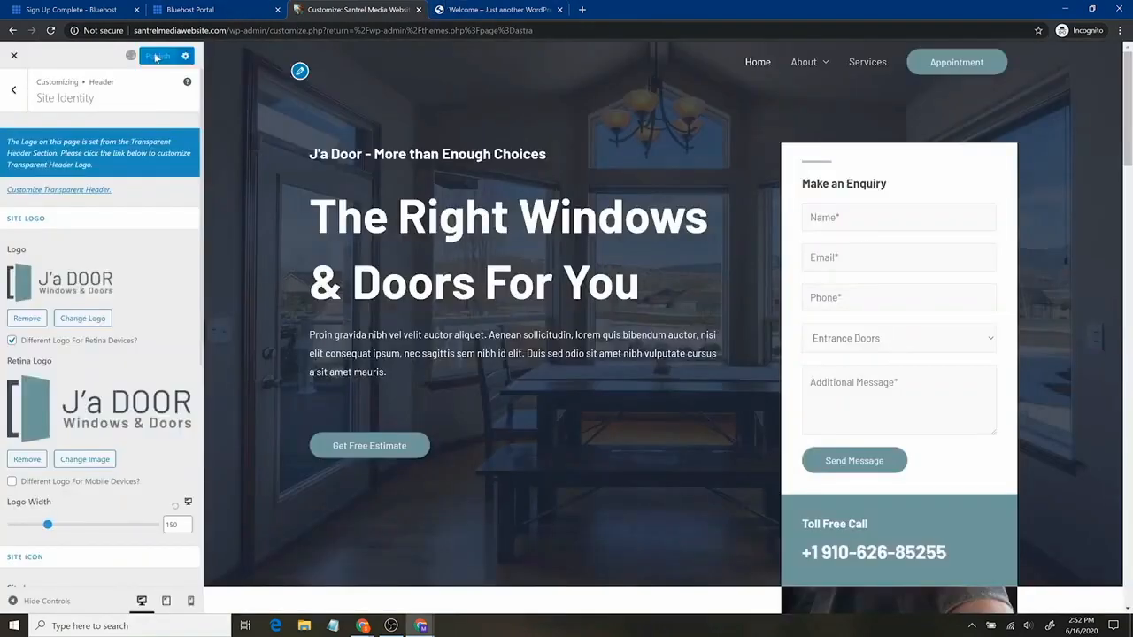
Load santrelmediawebsite.com in the site tab to see the new icon
{"action": "left_click", "coordinate": [513, 7]}
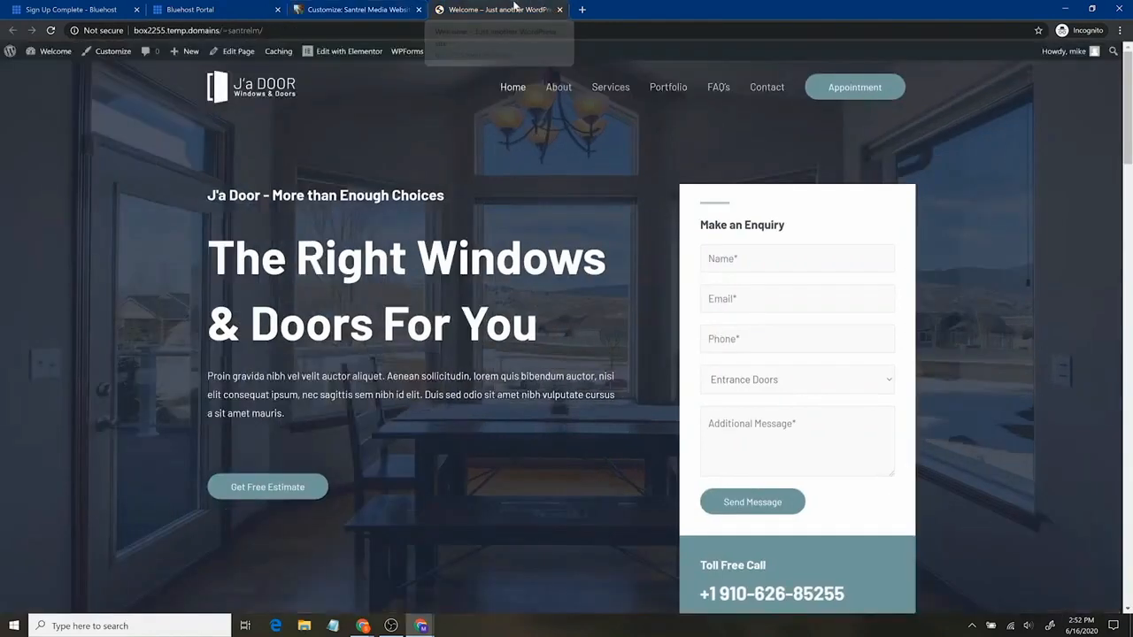
{"action": "type", "text": "santrelm"}
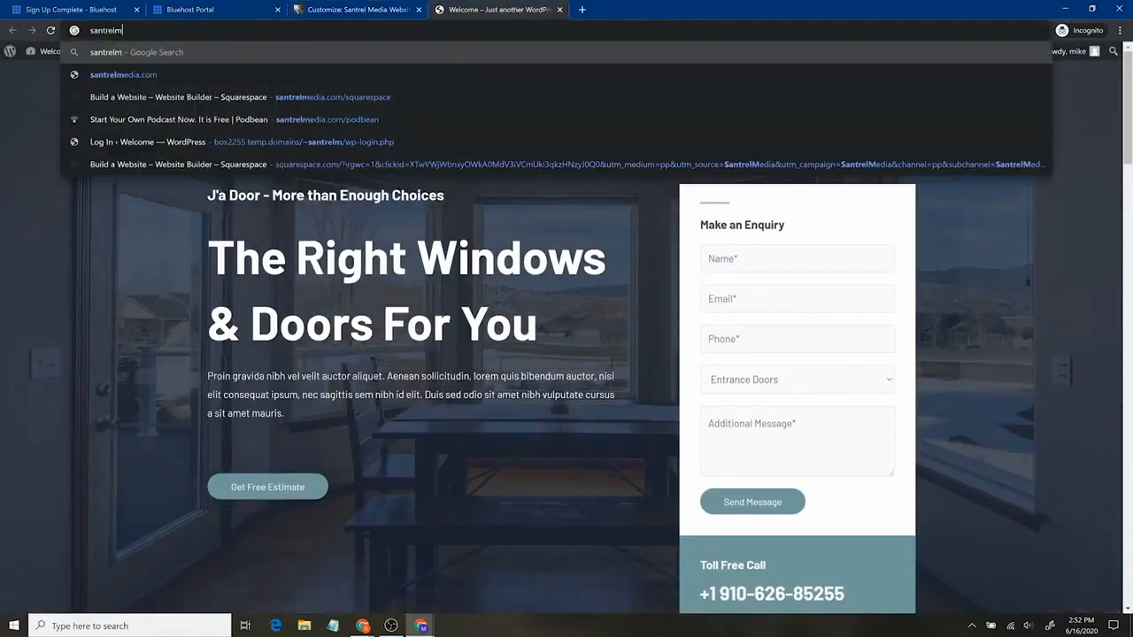
{"action": "type", "text": "ediawebsite.com"}
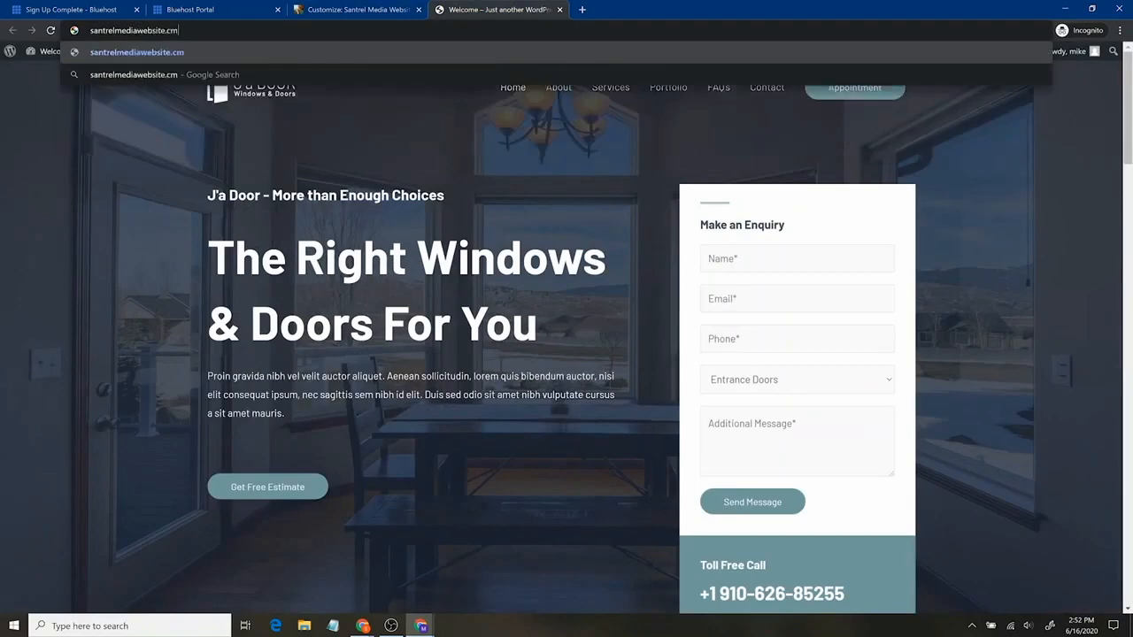
{"action": "key", "text": "Return"}
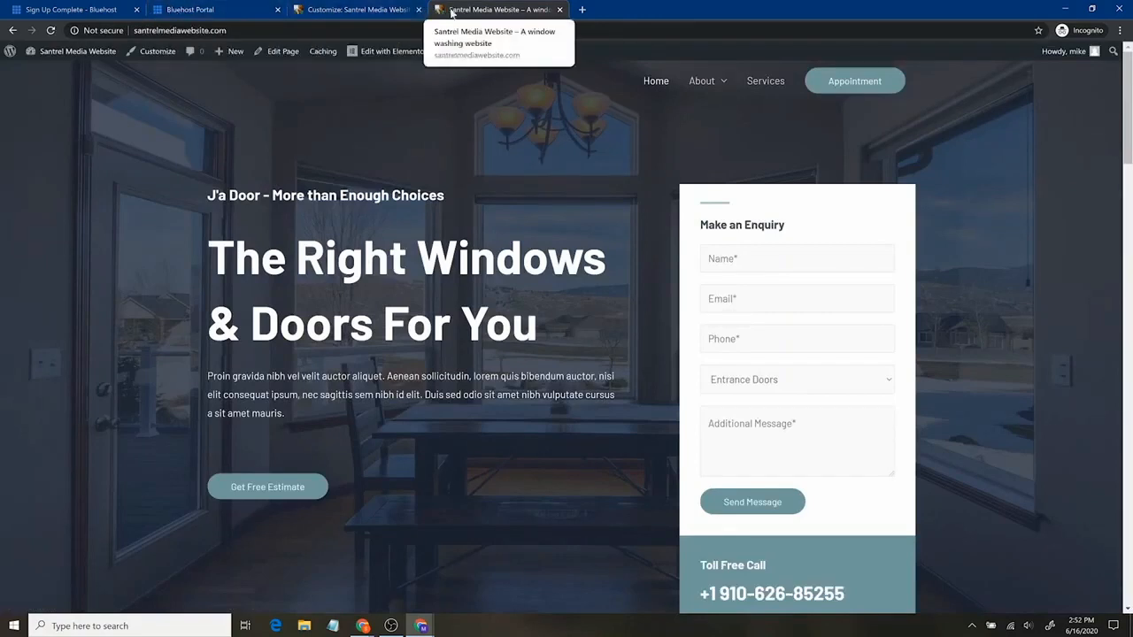
Preview the homepage at mobile width, scroll through it, then return to desktop and close the Customizer
{"action": "left_click", "coordinate": [382, 12]}
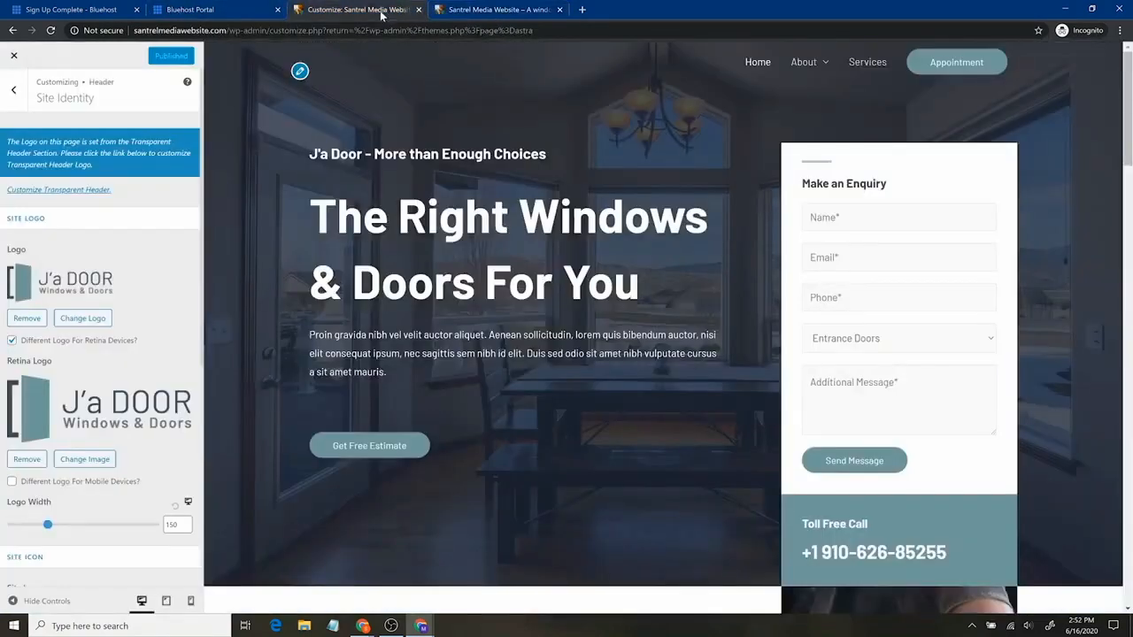
{"action": "scroll", "coordinate": [108, 439], "scroll_direction": "down", "scroll_amount": 4}
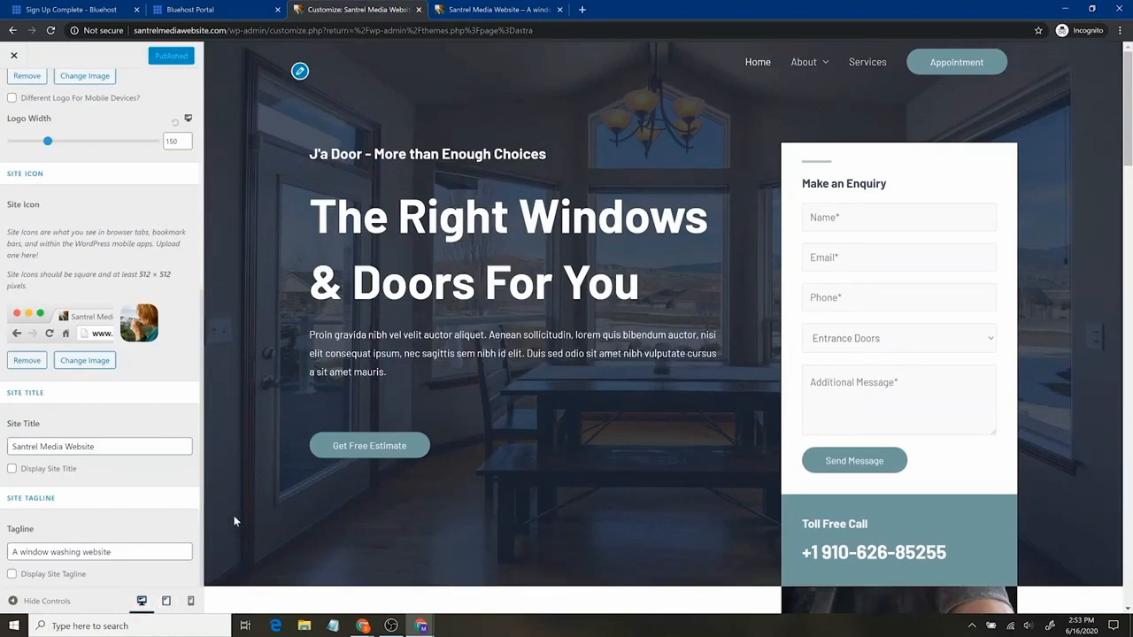
{"action": "left_click", "coordinate": [190, 601]}
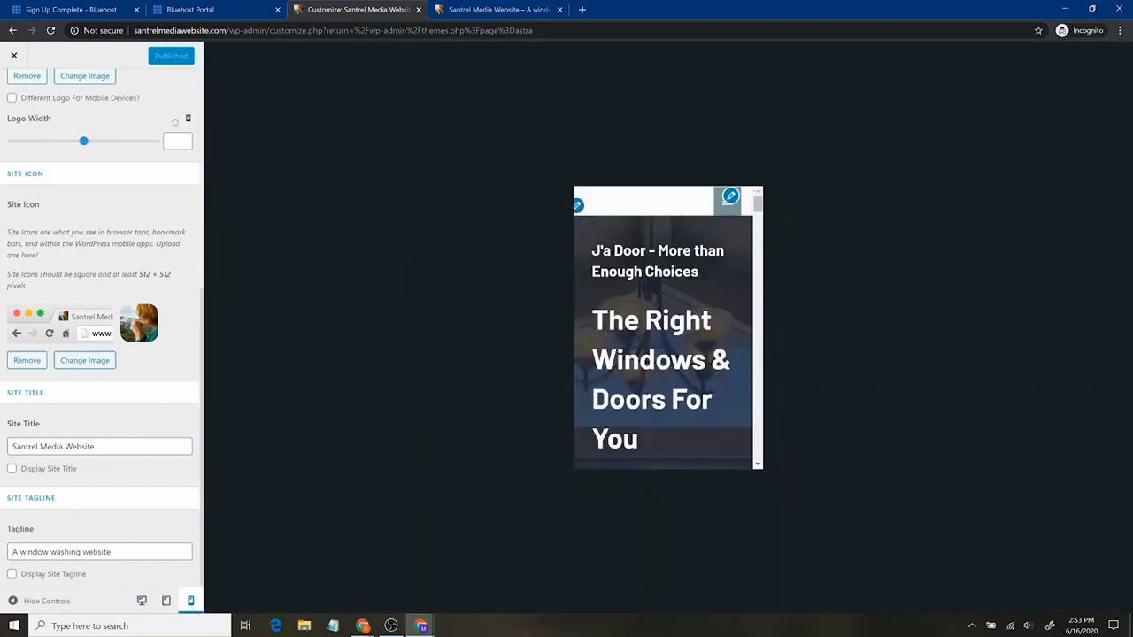
{"action": "scroll", "coordinate": [663, 374], "scroll_direction": "down", "scroll_amount": 10}
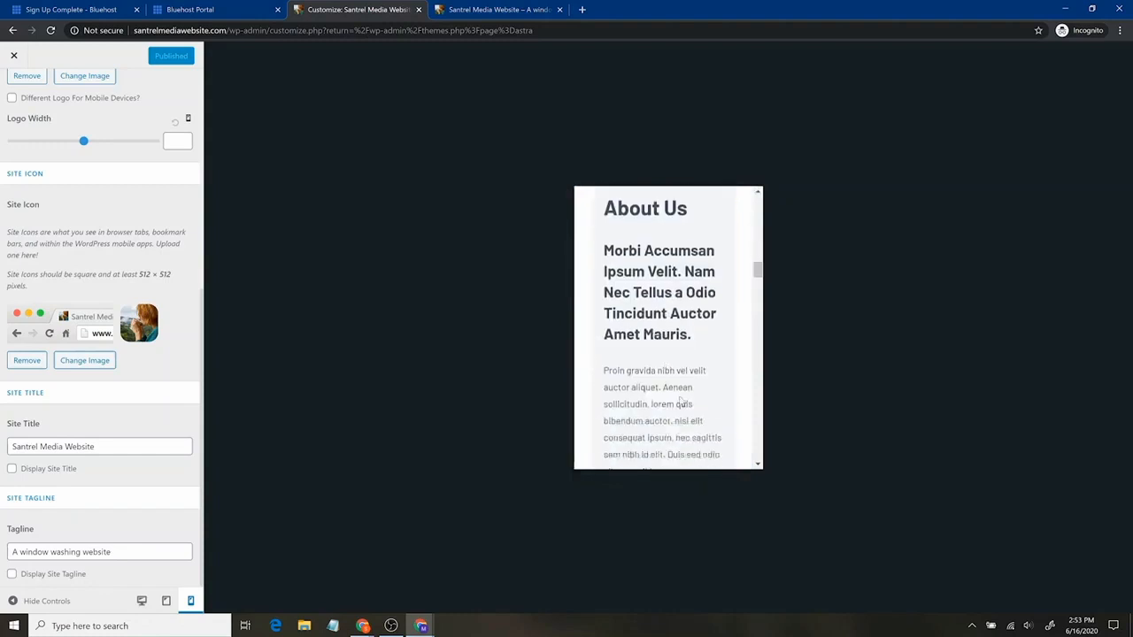
{"action": "scroll", "coordinate": [656, 416], "scroll_direction": "down", "scroll_amount": 10}
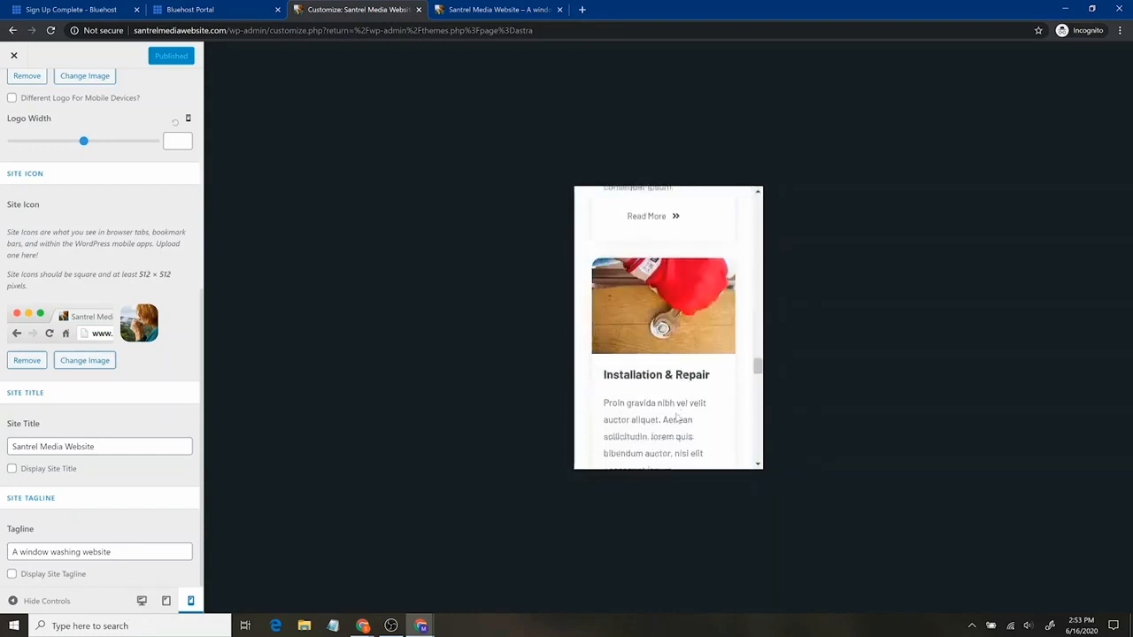
{"action": "scroll", "coordinate": [684, 412], "scroll_direction": "up", "scroll_amount": 13}
{"action": "scroll", "coordinate": [687, 410], "scroll_direction": "down", "scroll_amount": 10}
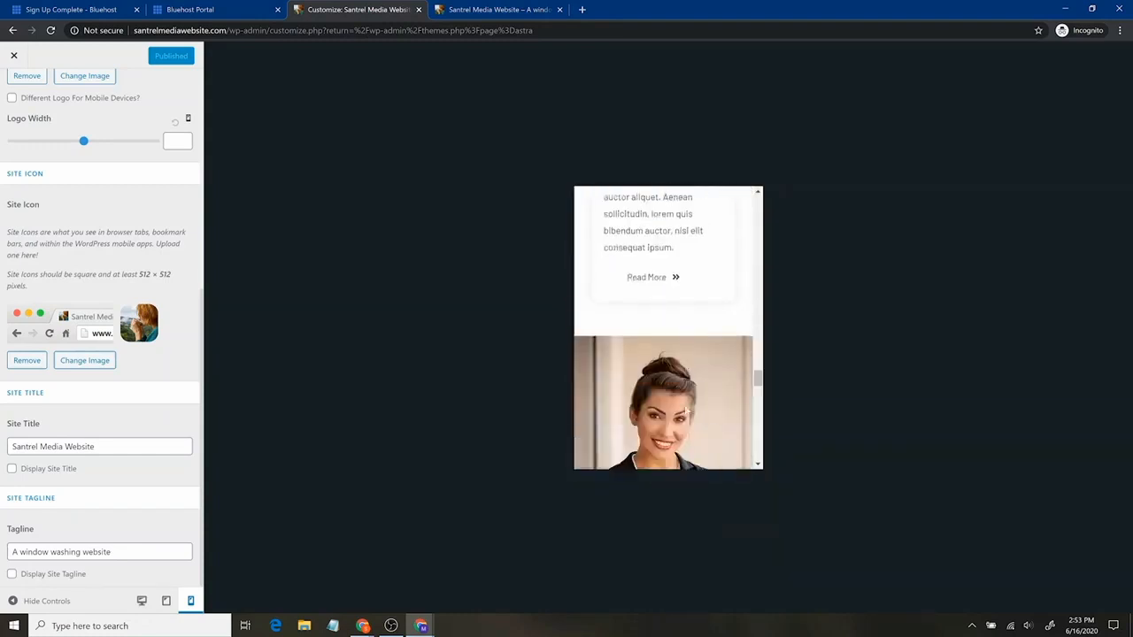
{"action": "scroll", "coordinate": [691, 414], "scroll_direction": "down", "scroll_amount": 5}
{"action": "scroll", "coordinate": [691, 414], "scroll_direction": "up", "scroll_amount": 4}
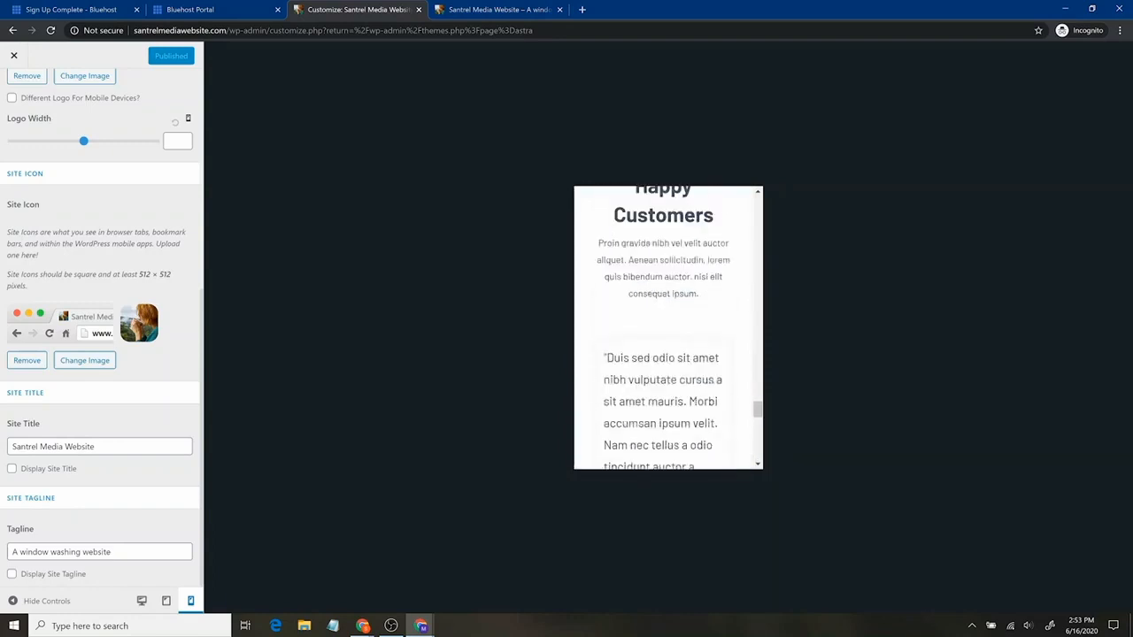
{"action": "scroll", "coordinate": [691, 413], "scroll_direction": "down", "scroll_amount": 4}
{"action": "scroll", "coordinate": [668, 328], "scroll_direction": "down", "scroll_amount": 3}
{"action": "scroll", "coordinate": [654, 321], "scroll_direction": "down", "scroll_amount": 3}
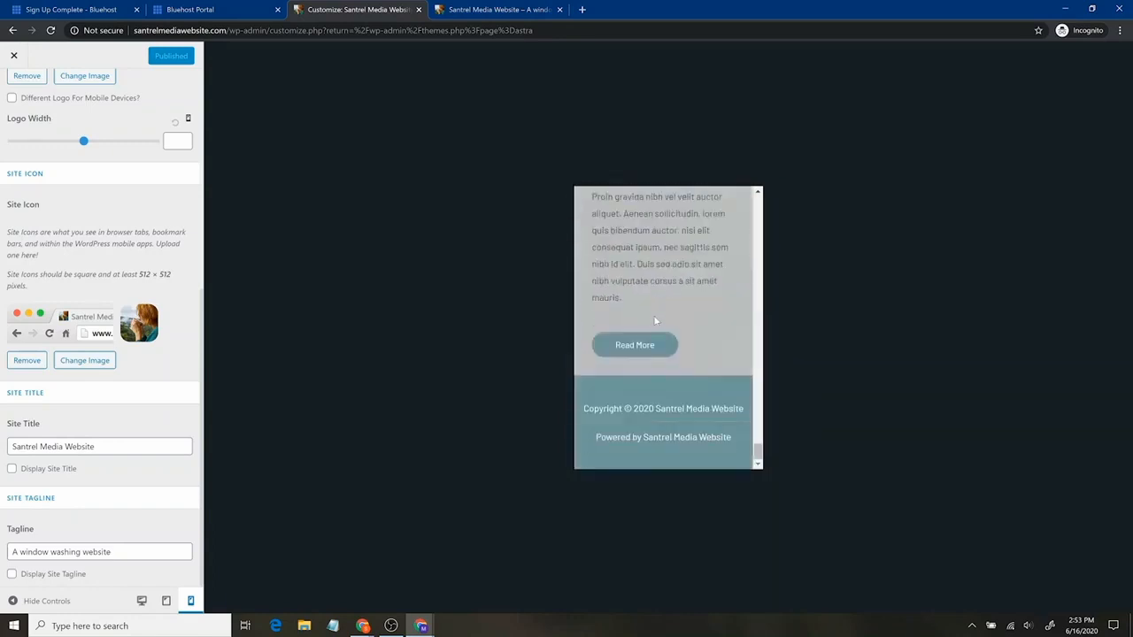
{"action": "scroll", "coordinate": [659, 358], "scroll_direction": "up", "scroll_amount": 6}
{"action": "scroll", "coordinate": [655, 354], "scroll_direction": "up", "scroll_amount": 10}
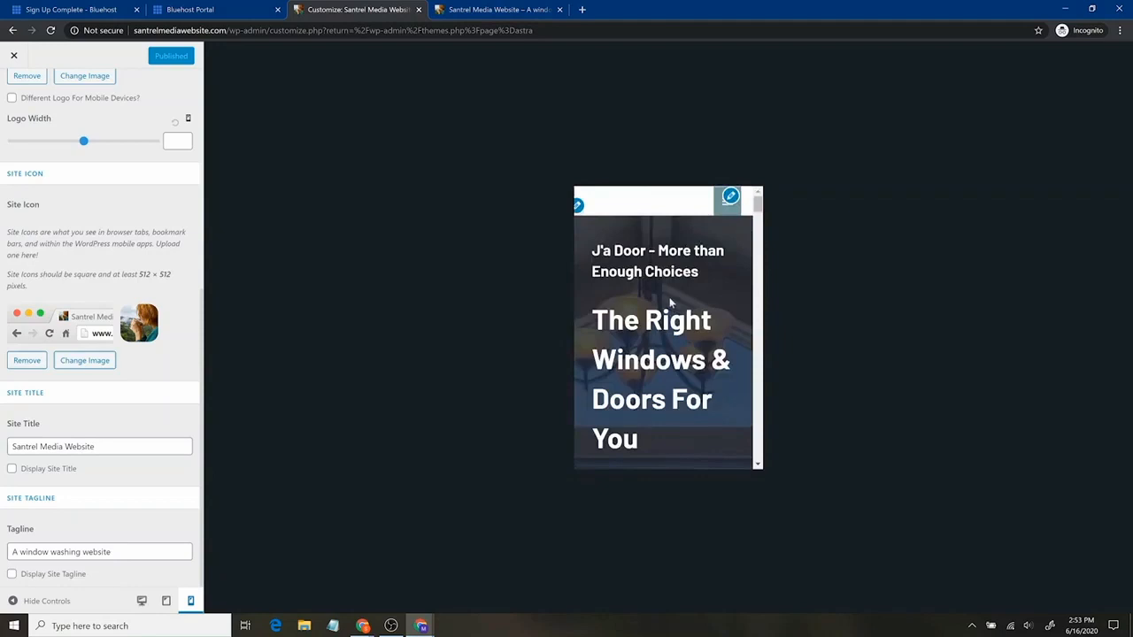
{"action": "scroll", "coordinate": [700, 346], "scroll_direction": "down", "scroll_amount": 4}
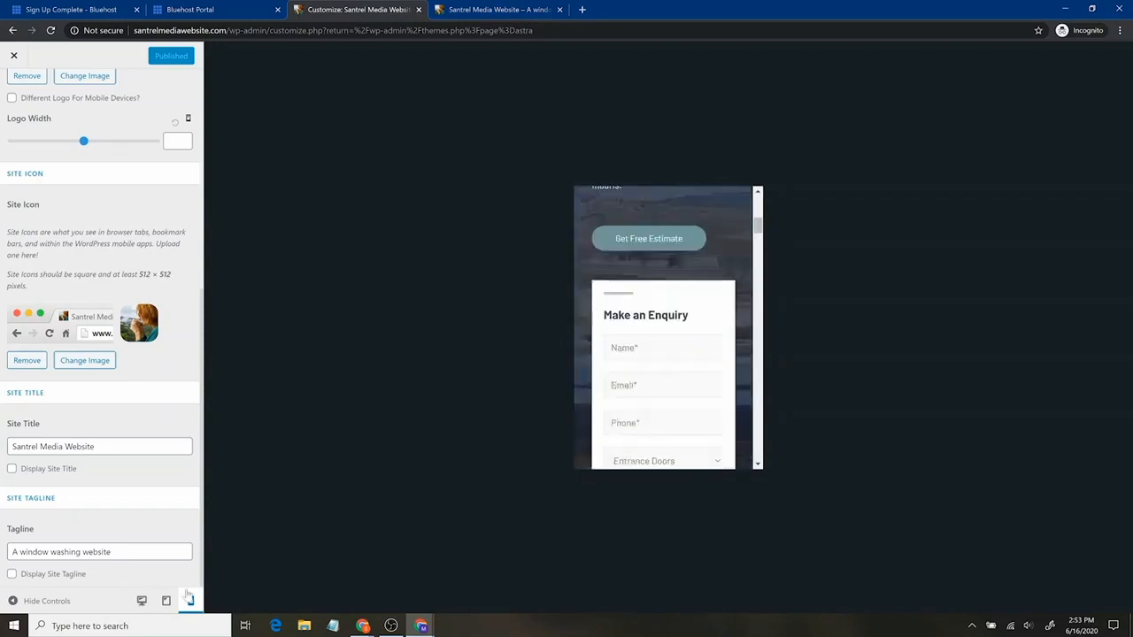
{"action": "left_click", "coordinate": [141, 601]}
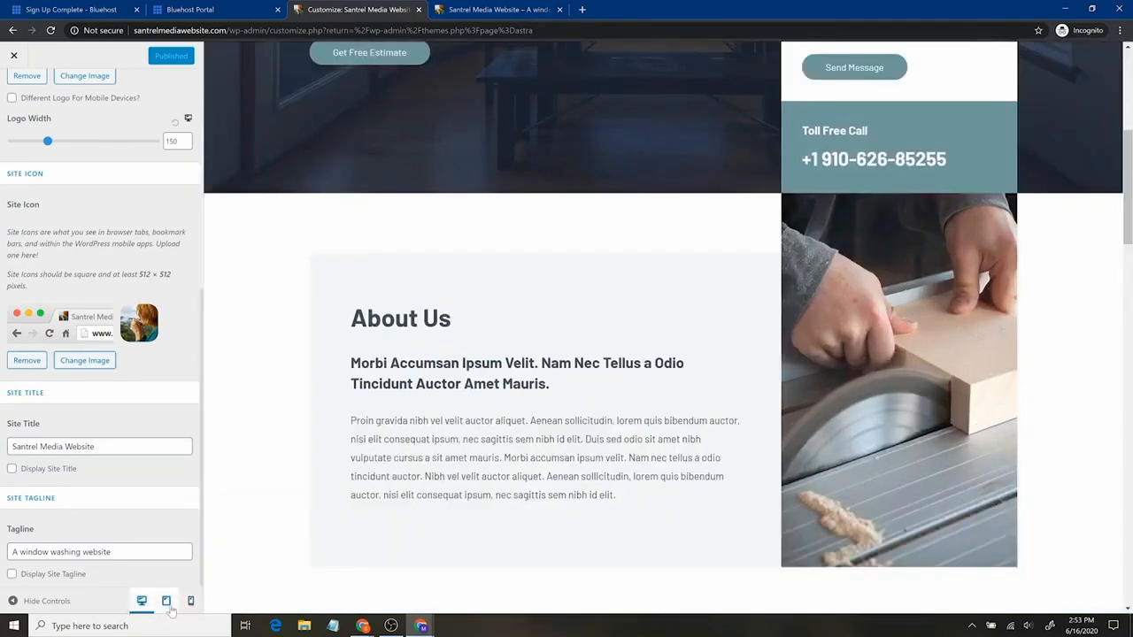
{"action": "left_click", "coordinate": [12, 56]}
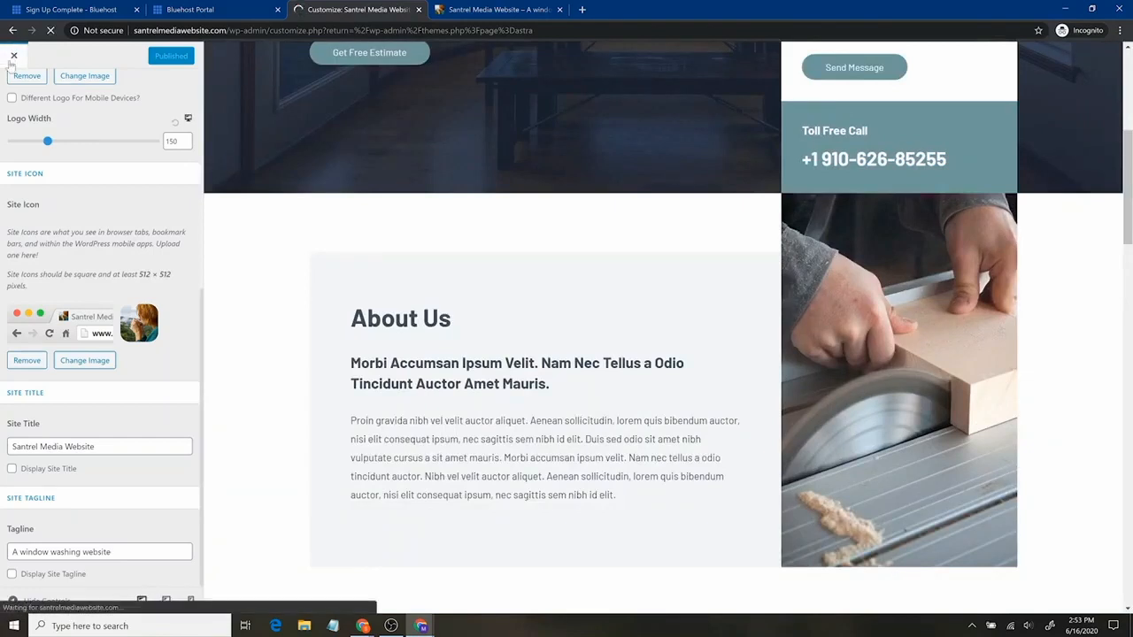